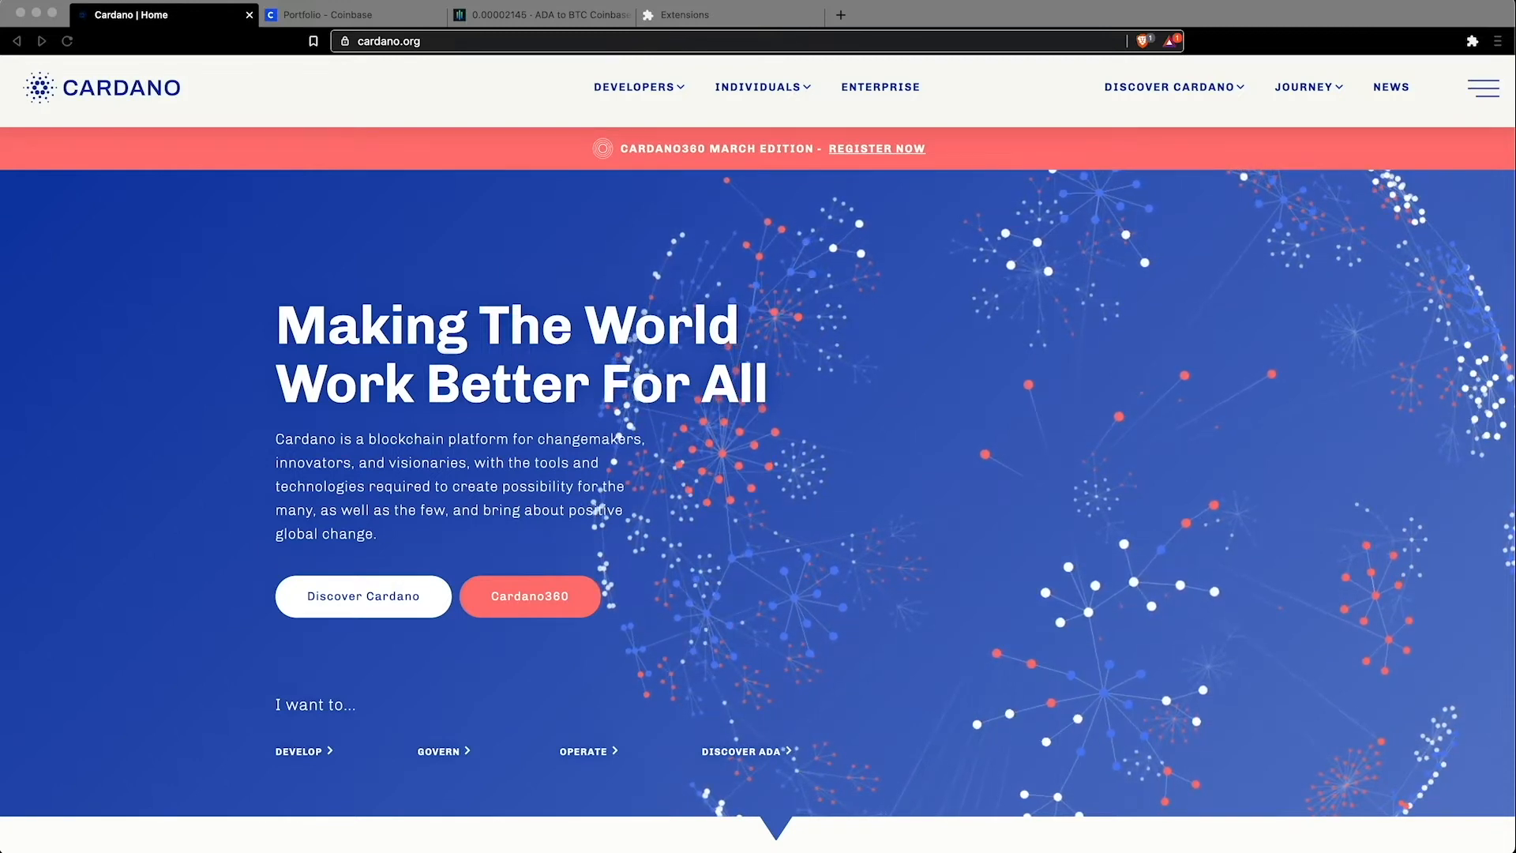
Open the Individuals menu on cardano.org to list the Yoroi and Daedalus wallets.
{"action": "left_click", "coordinate": [449, 40]}
{"action": "left_click", "coordinate": [466, 41]}
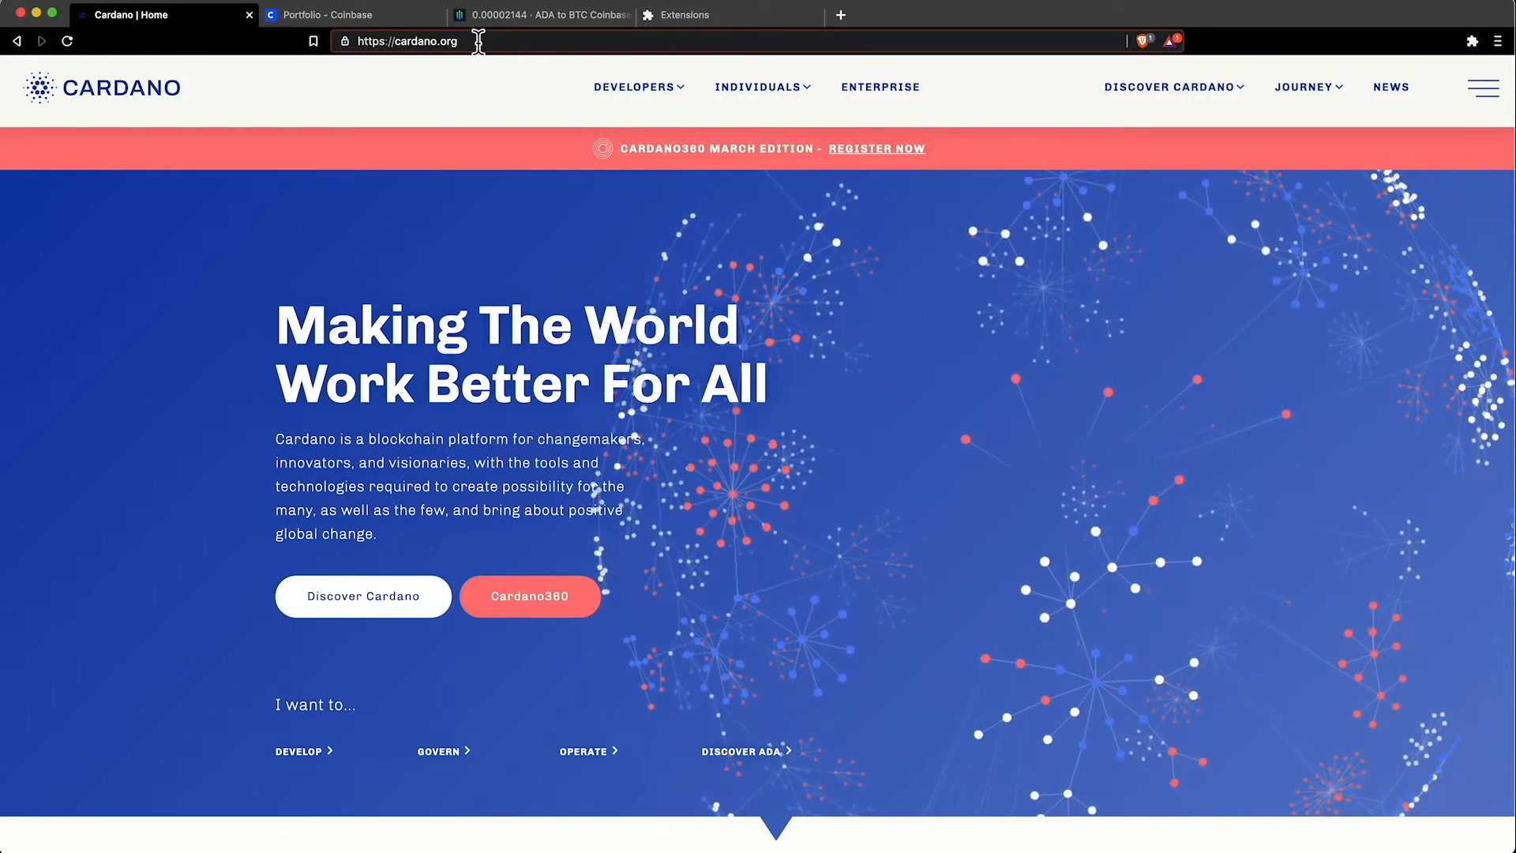
{"action": "left_click", "coordinate": [783, 94]}
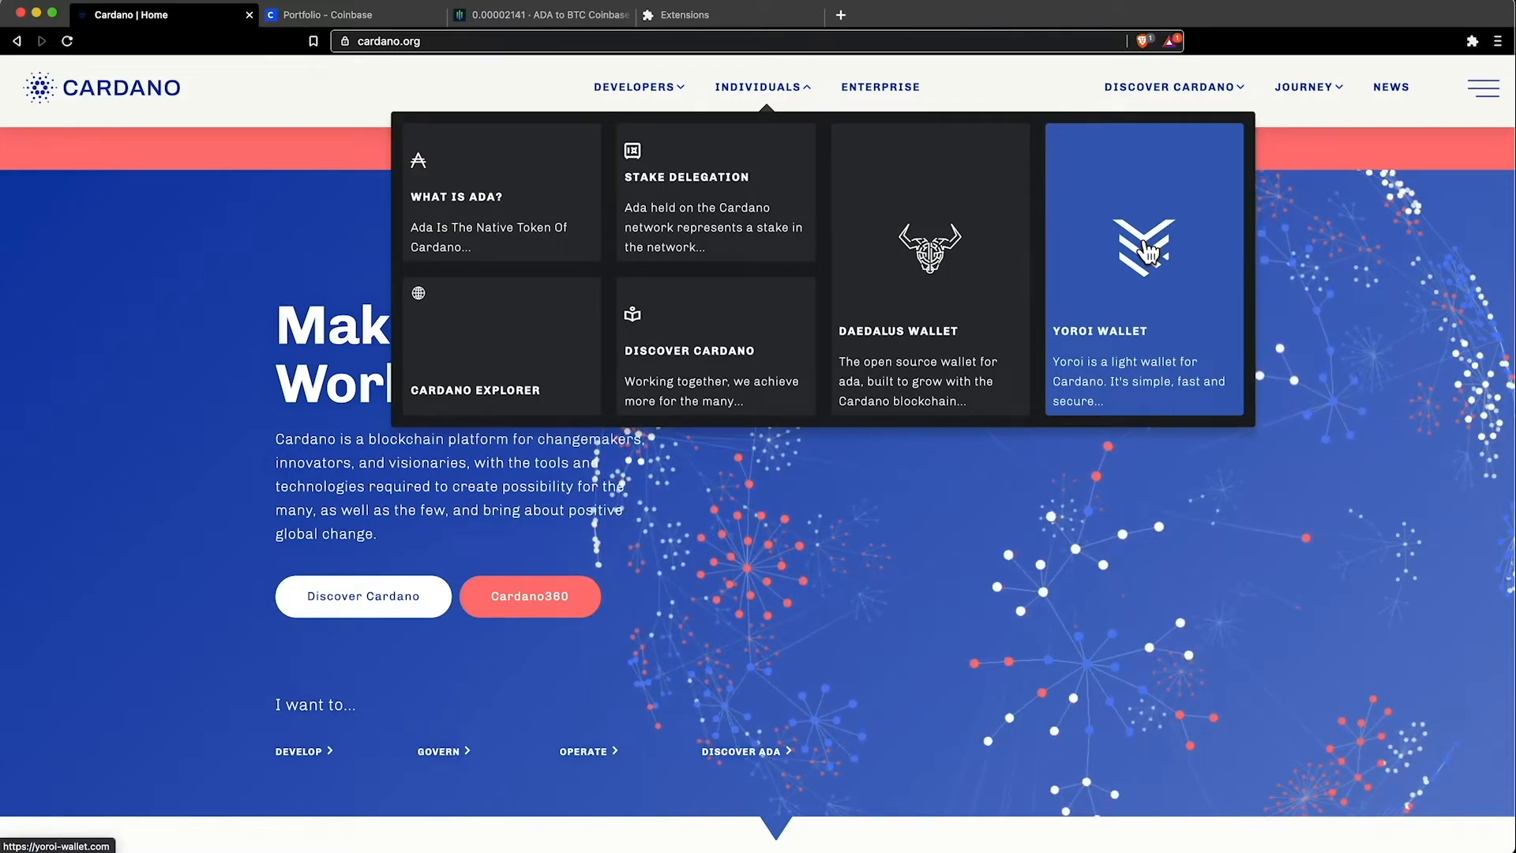
Go to the Yoroi Wallet site and show its Chrome, Edge, Firefox, Android and iOS downloads.
{"action": "left_click", "coordinate": [1146, 253]}
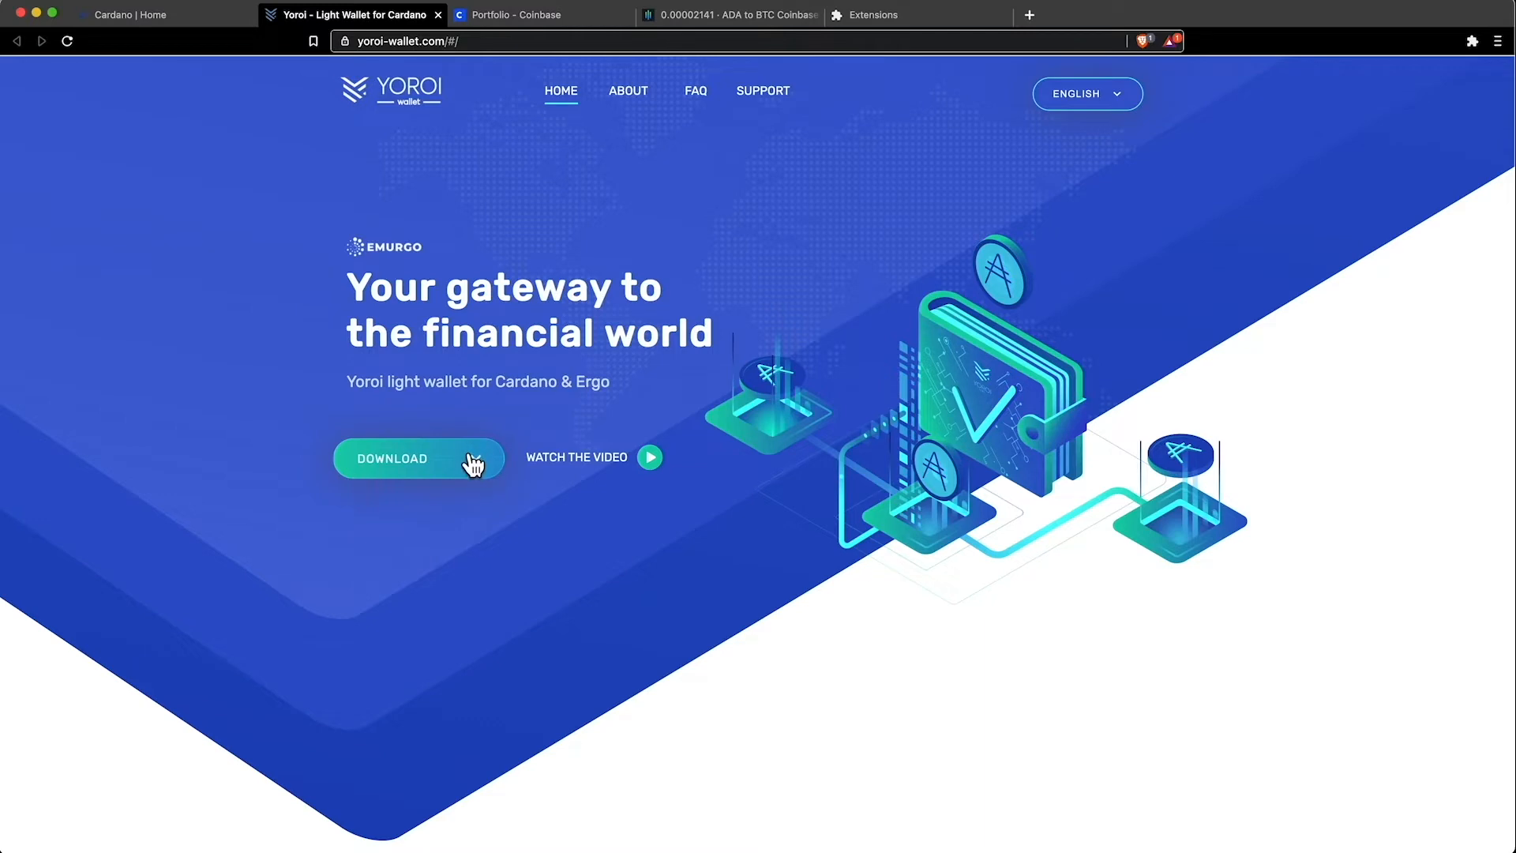
{"action": "left_click", "coordinate": [473, 465]}
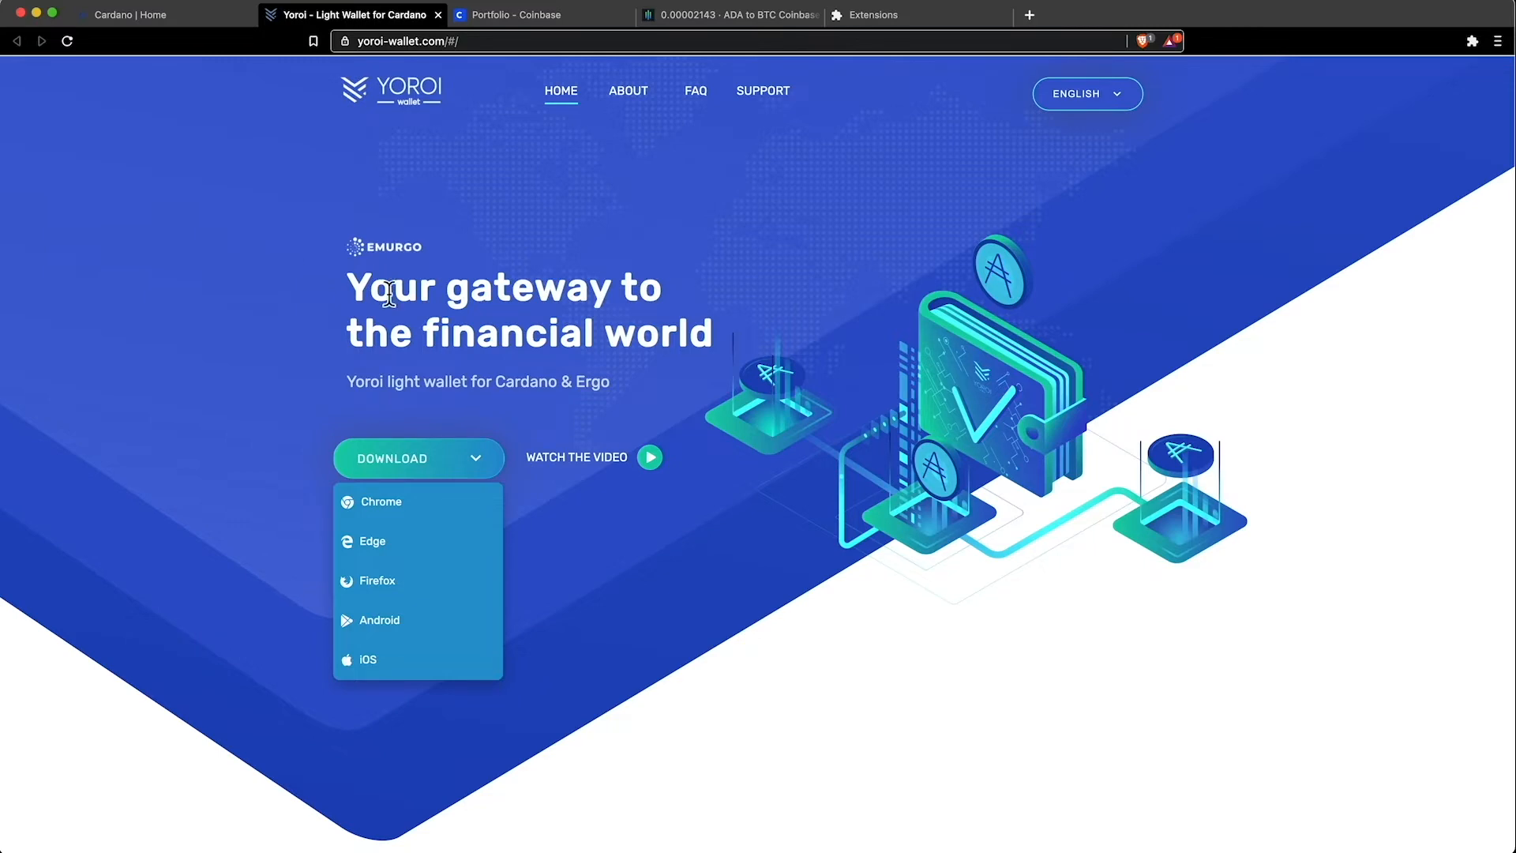
Add the Yoroi extension to Brave from the Chrome Web Store.
{"action": "left_click", "coordinate": [447, 507]}
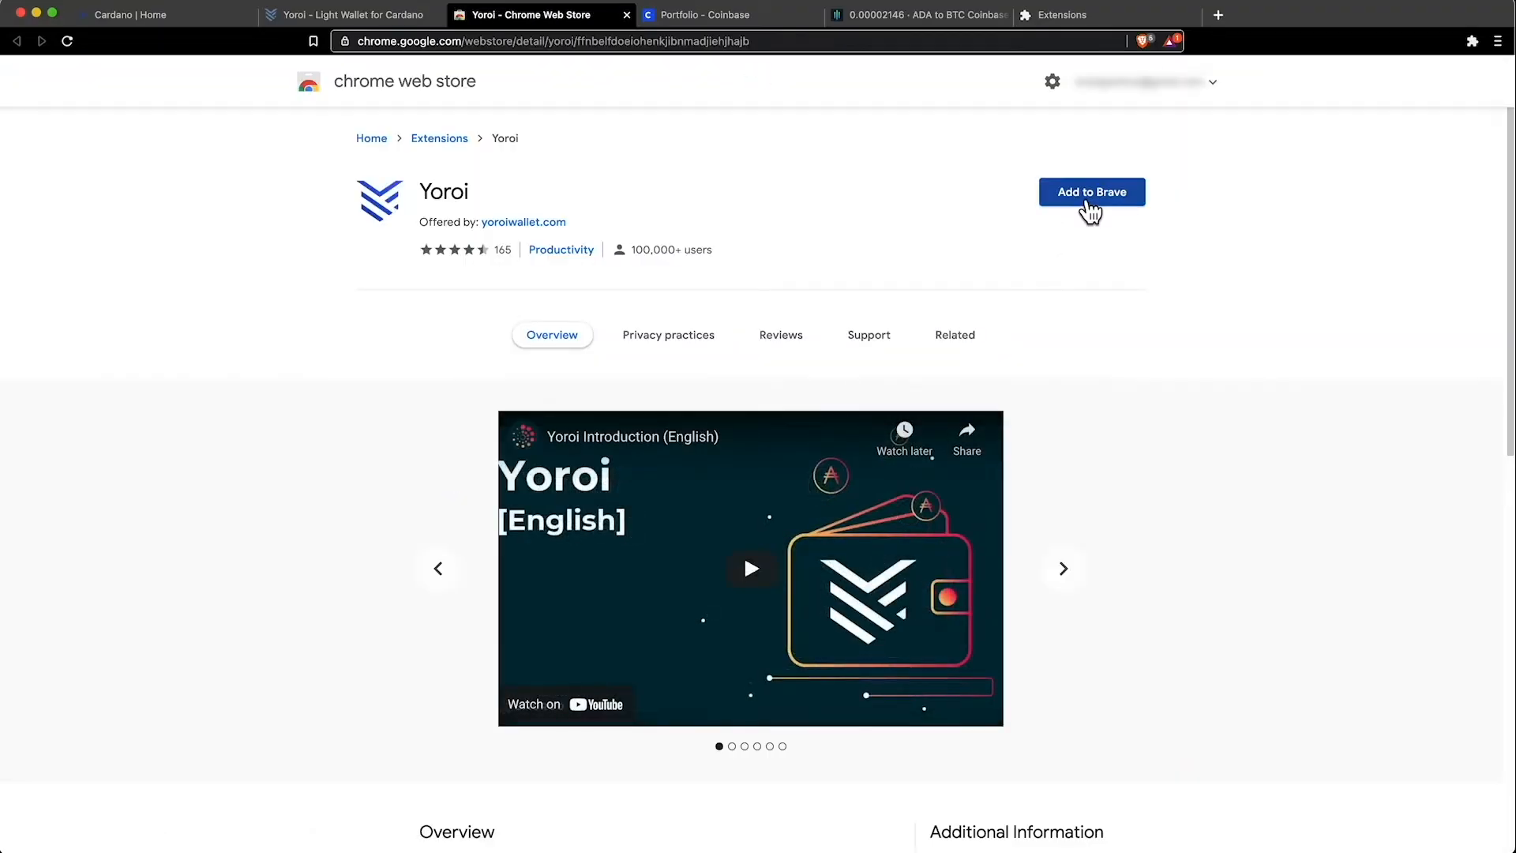
{"action": "left_click", "coordinate": [1089, 198]}
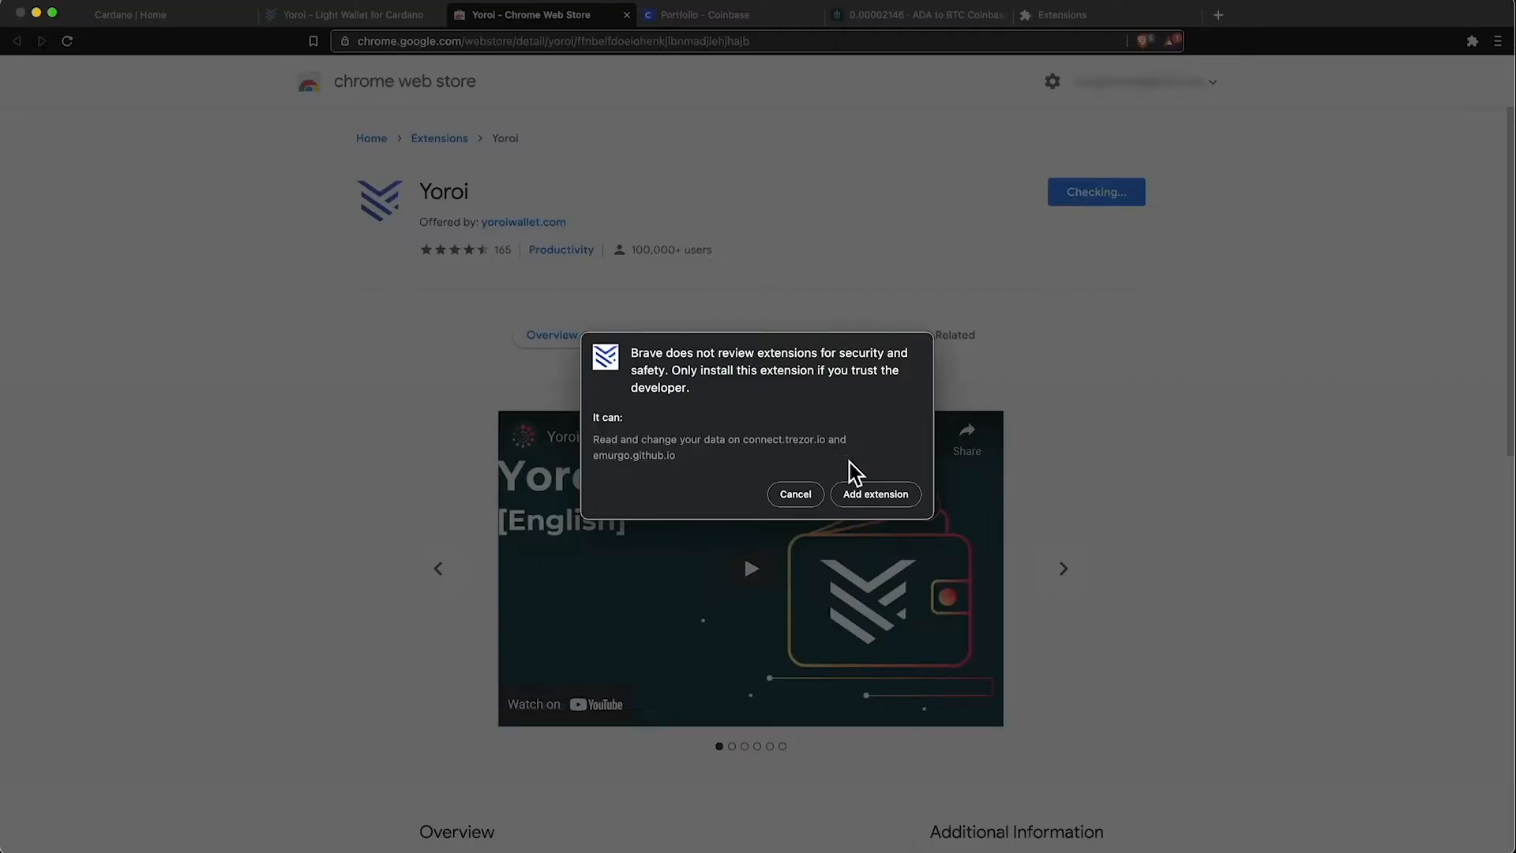
{"action": "left_click", "coordinate": [864, 494]}
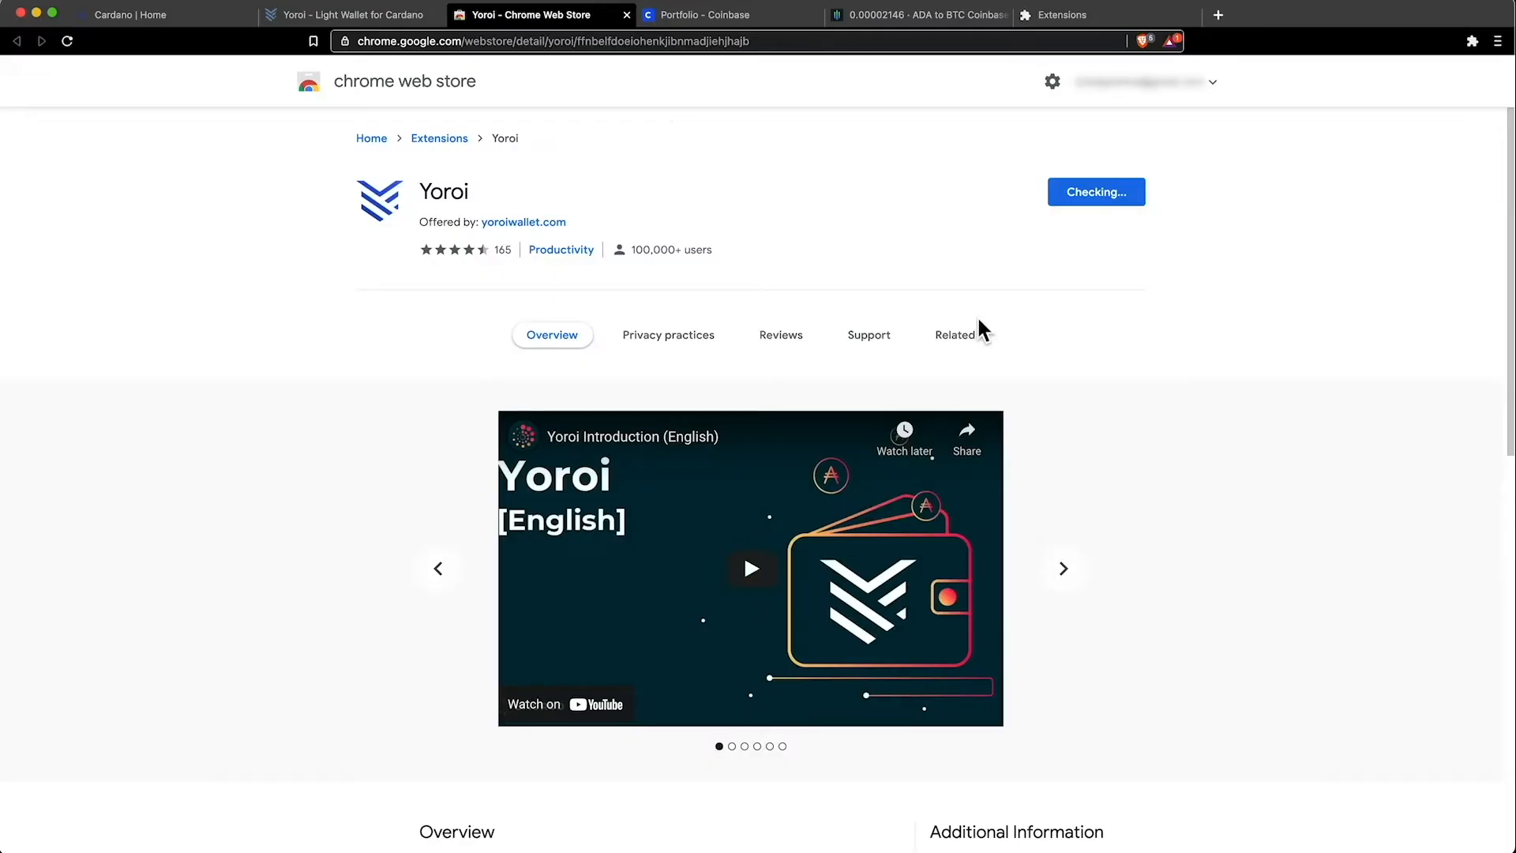
Pin the Yoroi extension in the browser's Extensions menu.
{"action": "left_click", "coordinate": [1470, 42]}
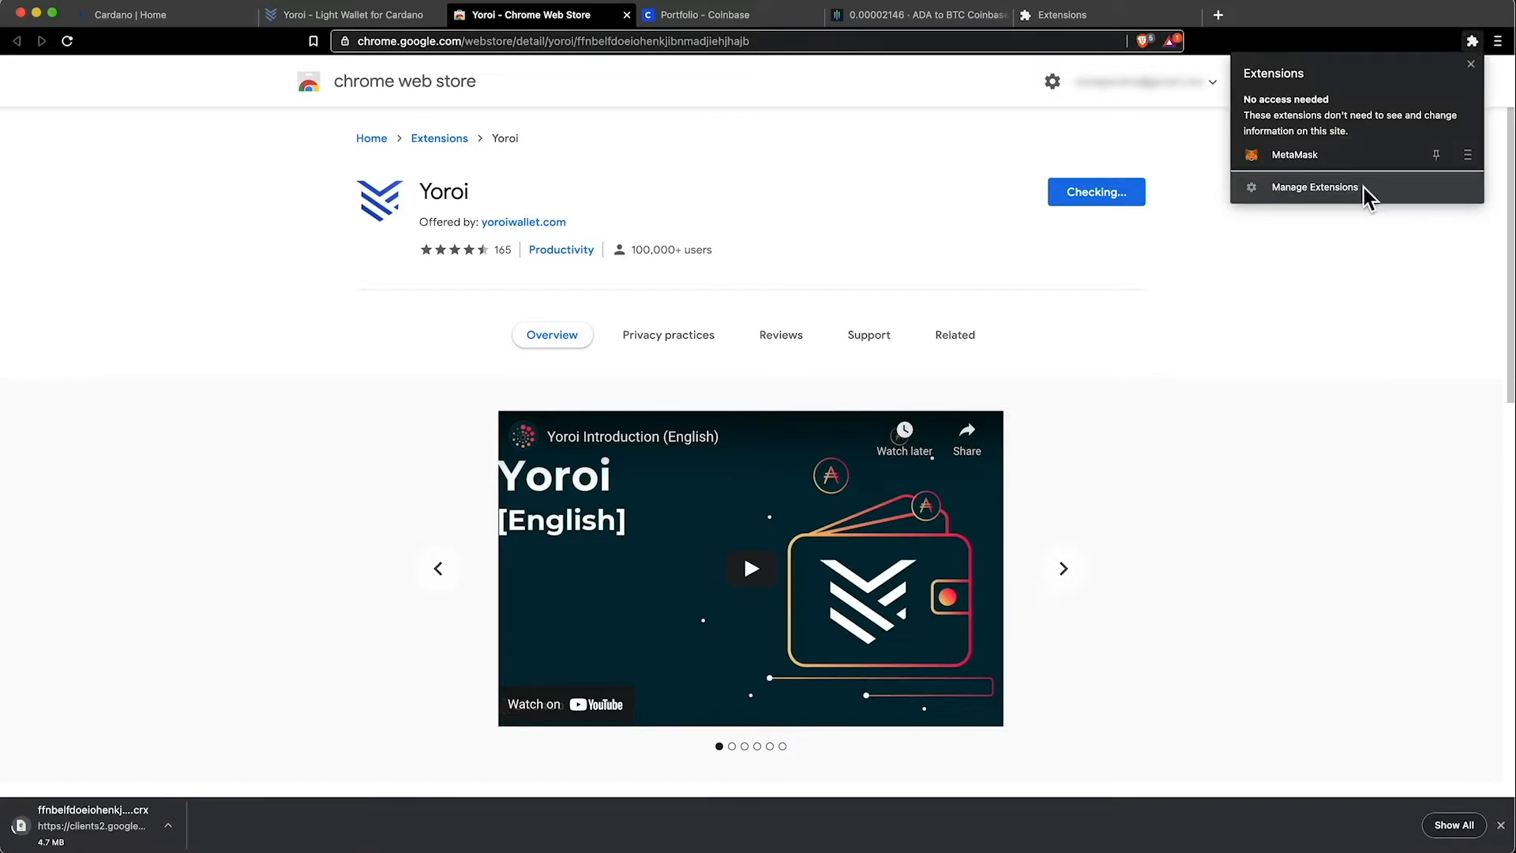
{"action": "left_click", "coordinate": [1283, 326]}
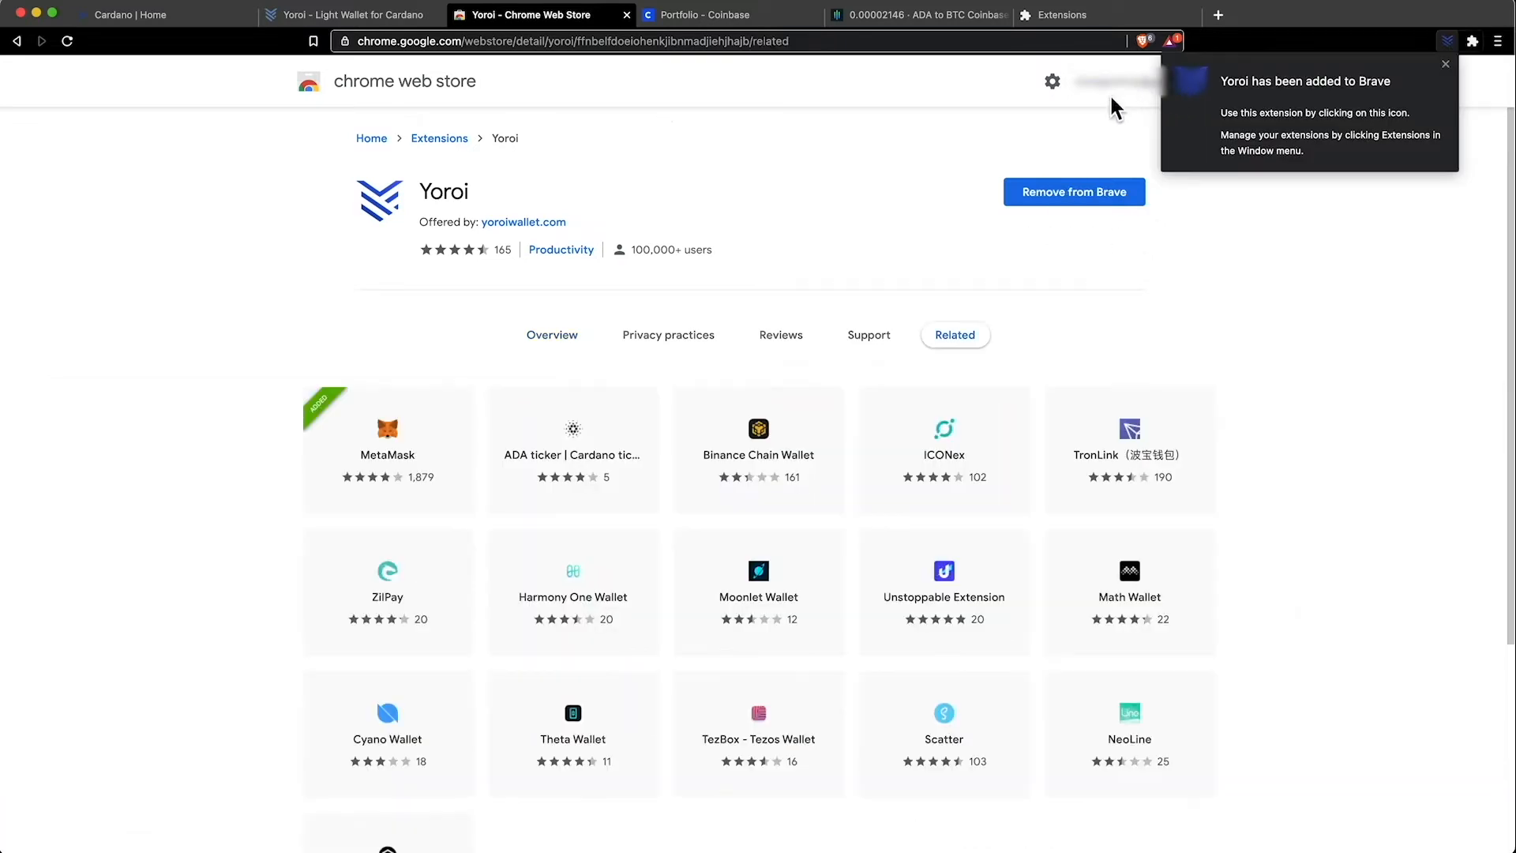
{"action": "left_click", "coordinate": [1473, 41]}
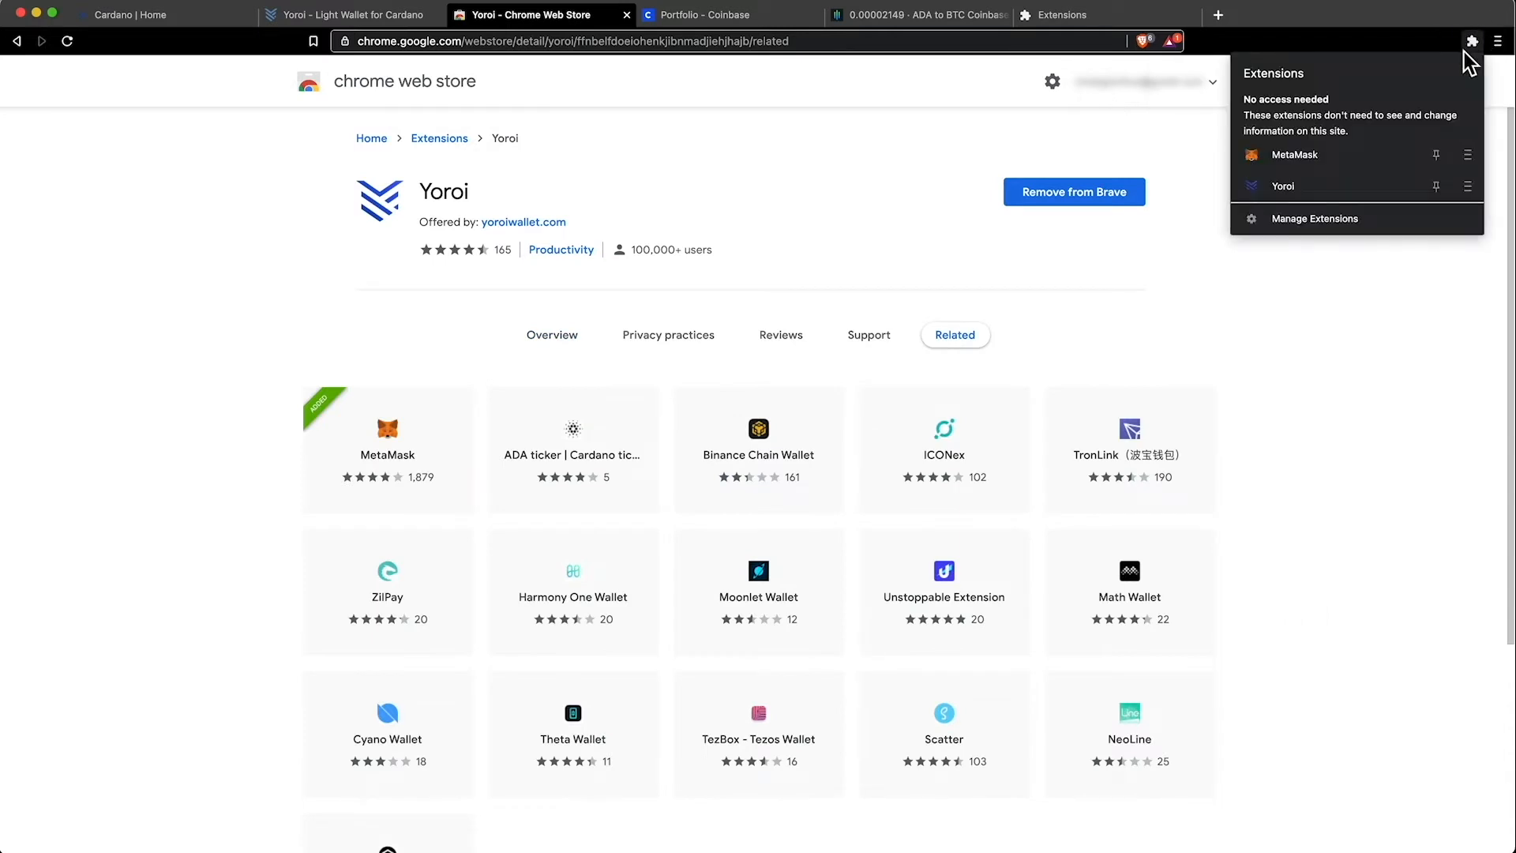
{"action": "left_click", "coordinate": [1434, 187]}
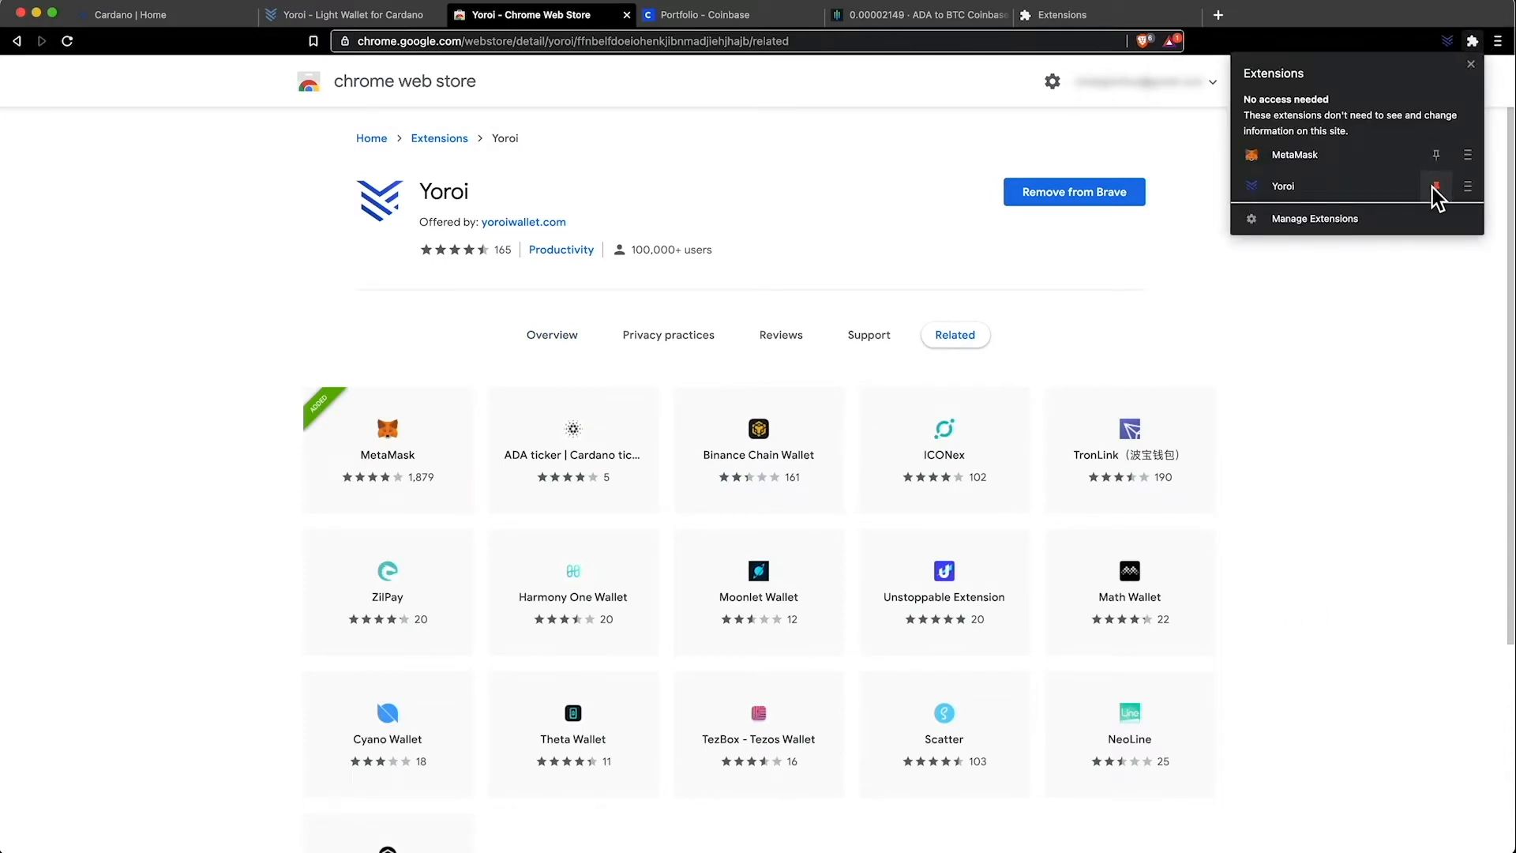
Set up Yoroi with English, accepted terms, the Simple interface and payment URLs skipped.
{"action": "left_click", "coordinate": [1446, 42]}
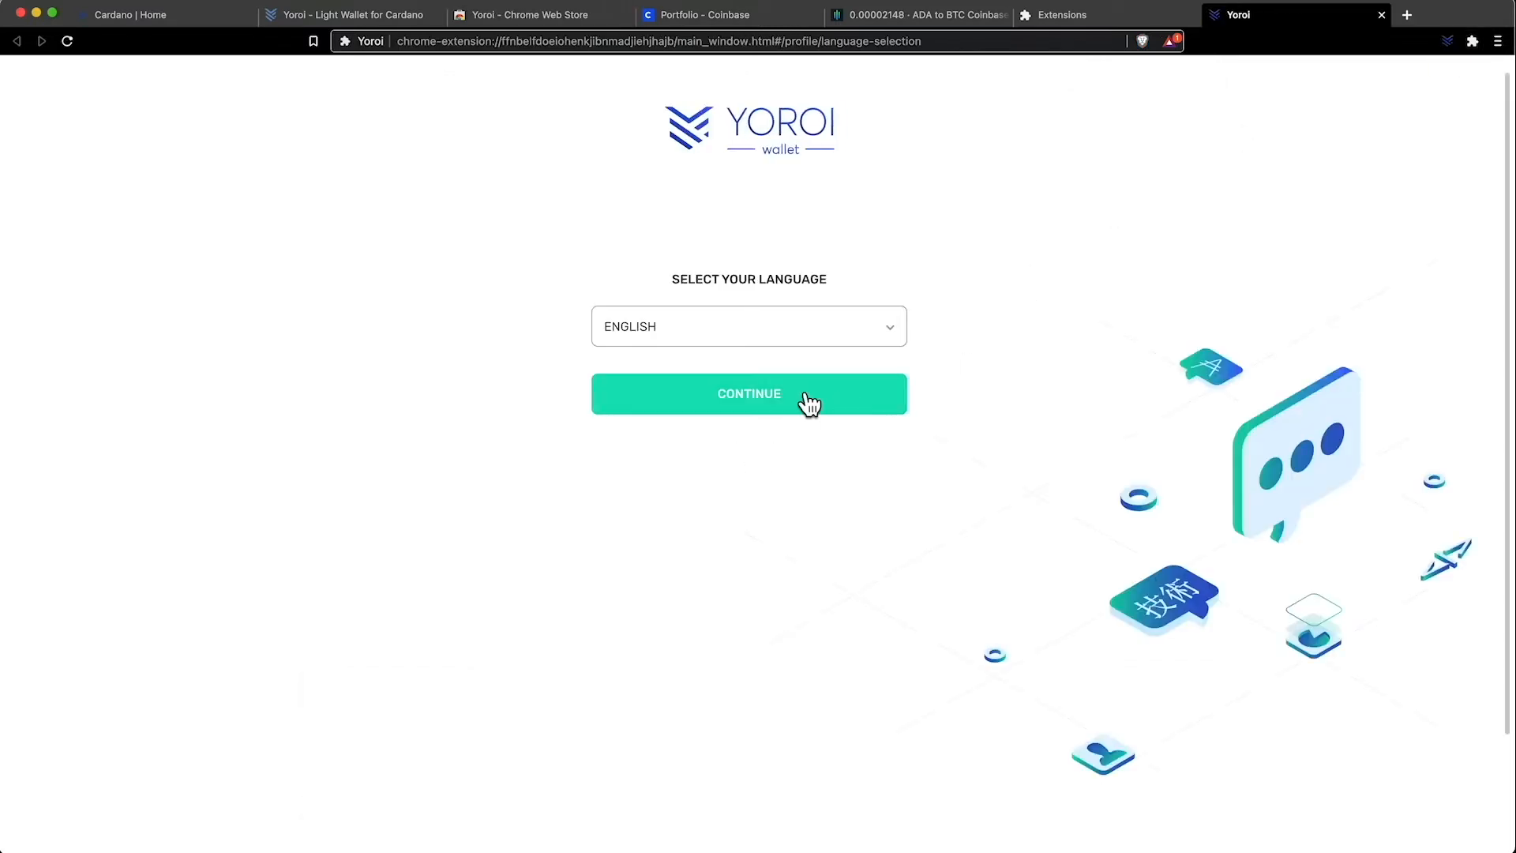
{"action": "left_click", "coordinate": [780, 396]}
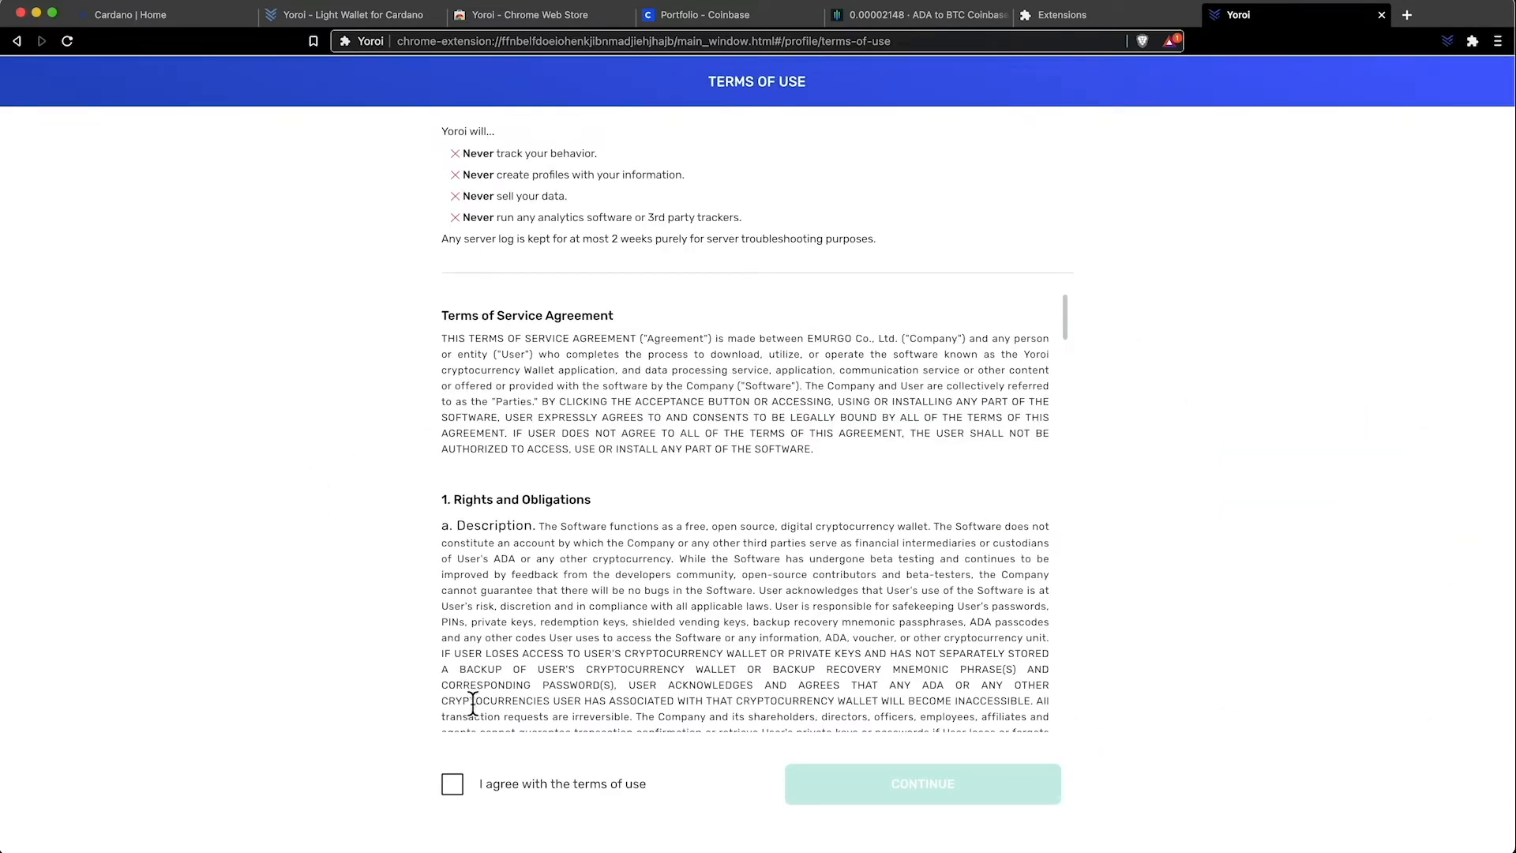
{"action": "left_click", "coordinate": [452, 784]}
{"action": "left_click", "coordinate": [895, 788]}
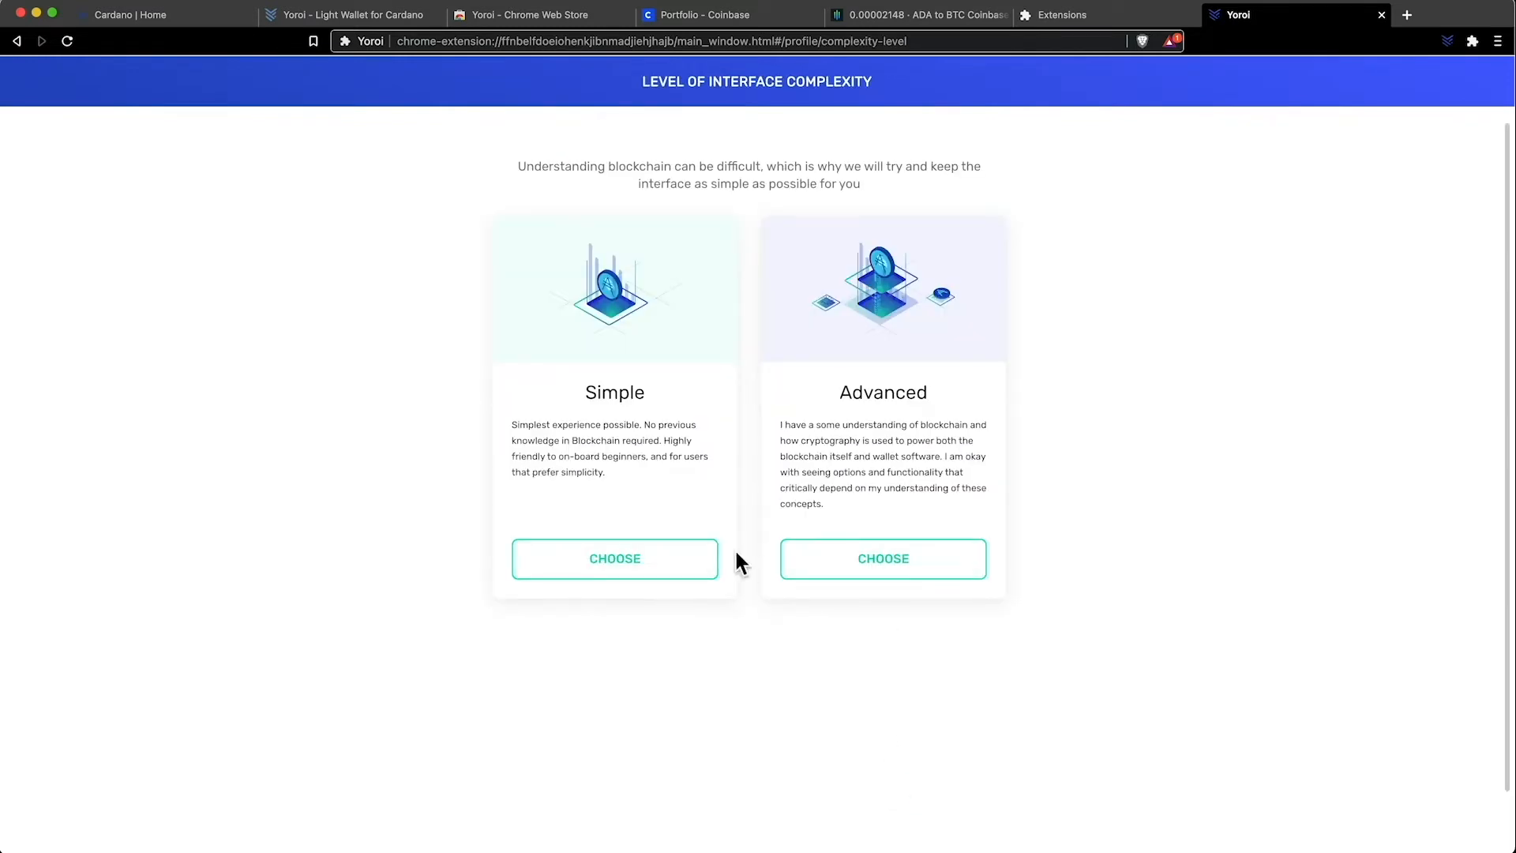
{"action": "left_click", "coordinate": [667, 564]}
{"action": "left_click", "coordinate": [660, 562]}
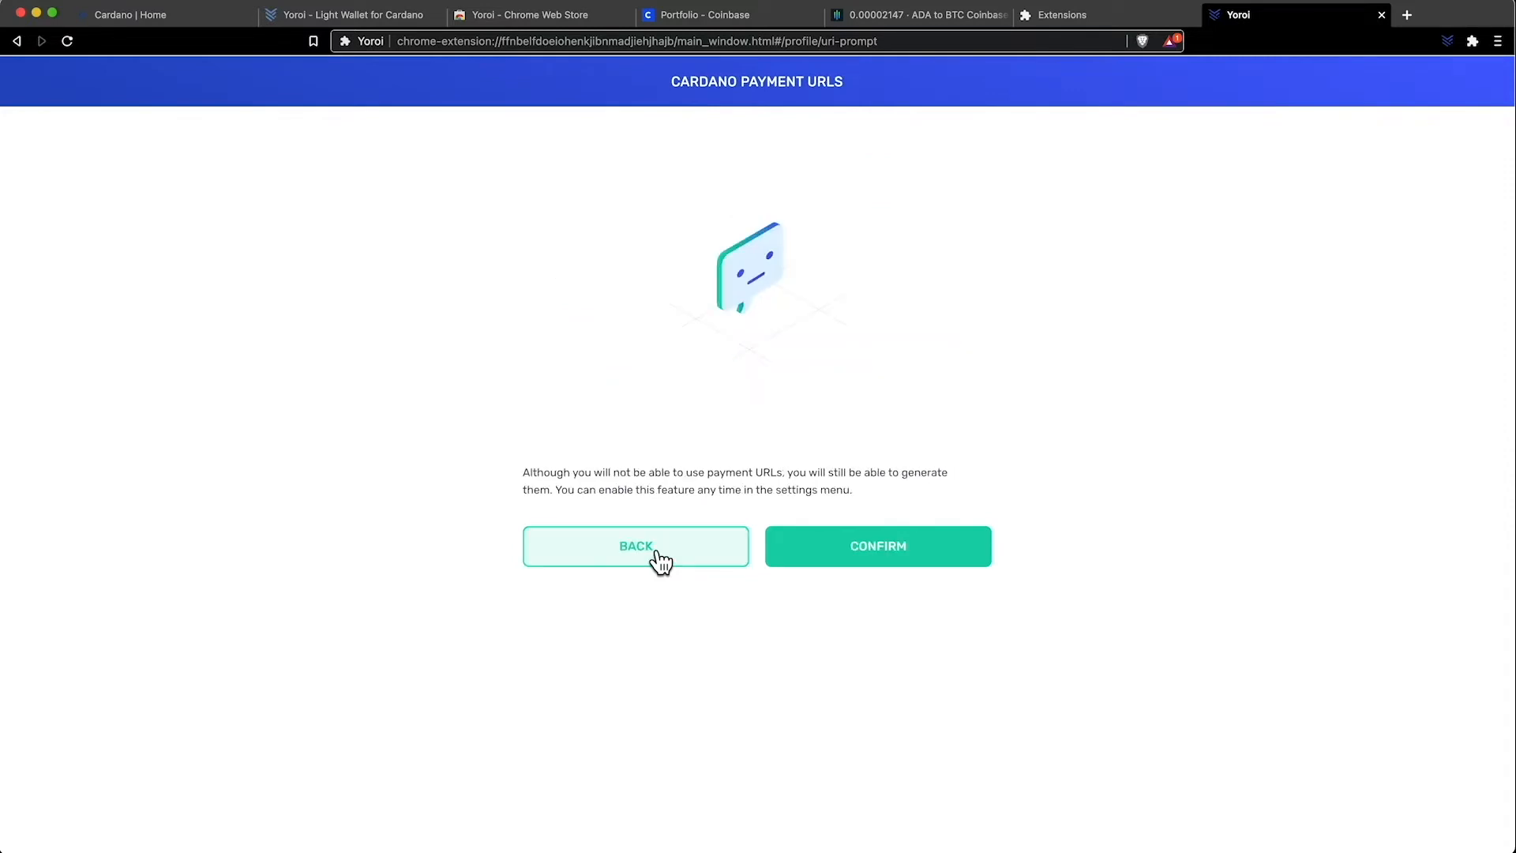
{"action": "left_click", "coordinate": [871, 550]}
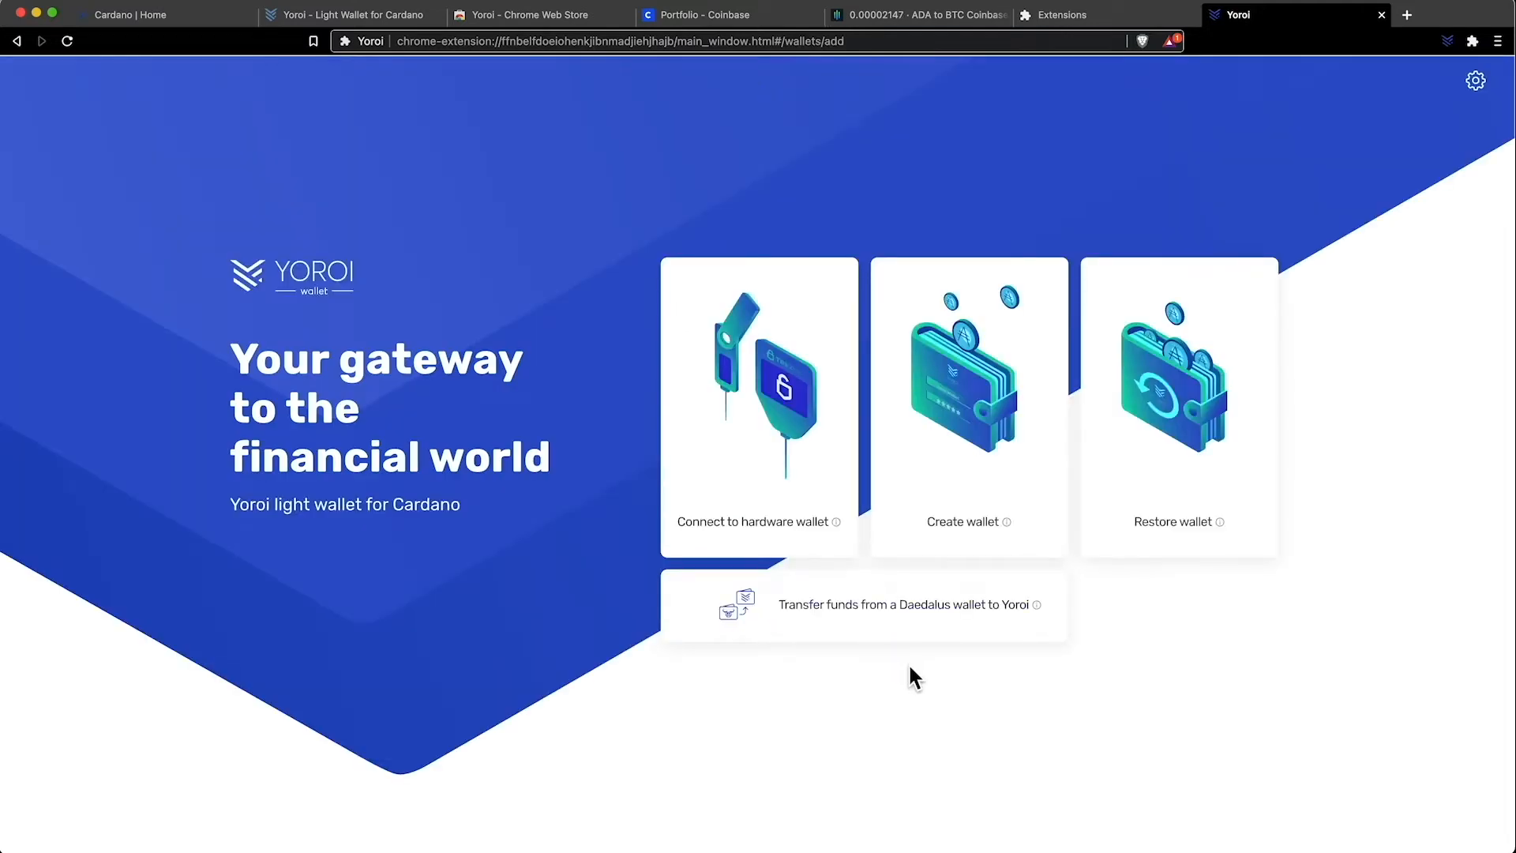
Start creating a standard Cardano wallet.
{"action": "left_click", "coordinate": [997, 430]}
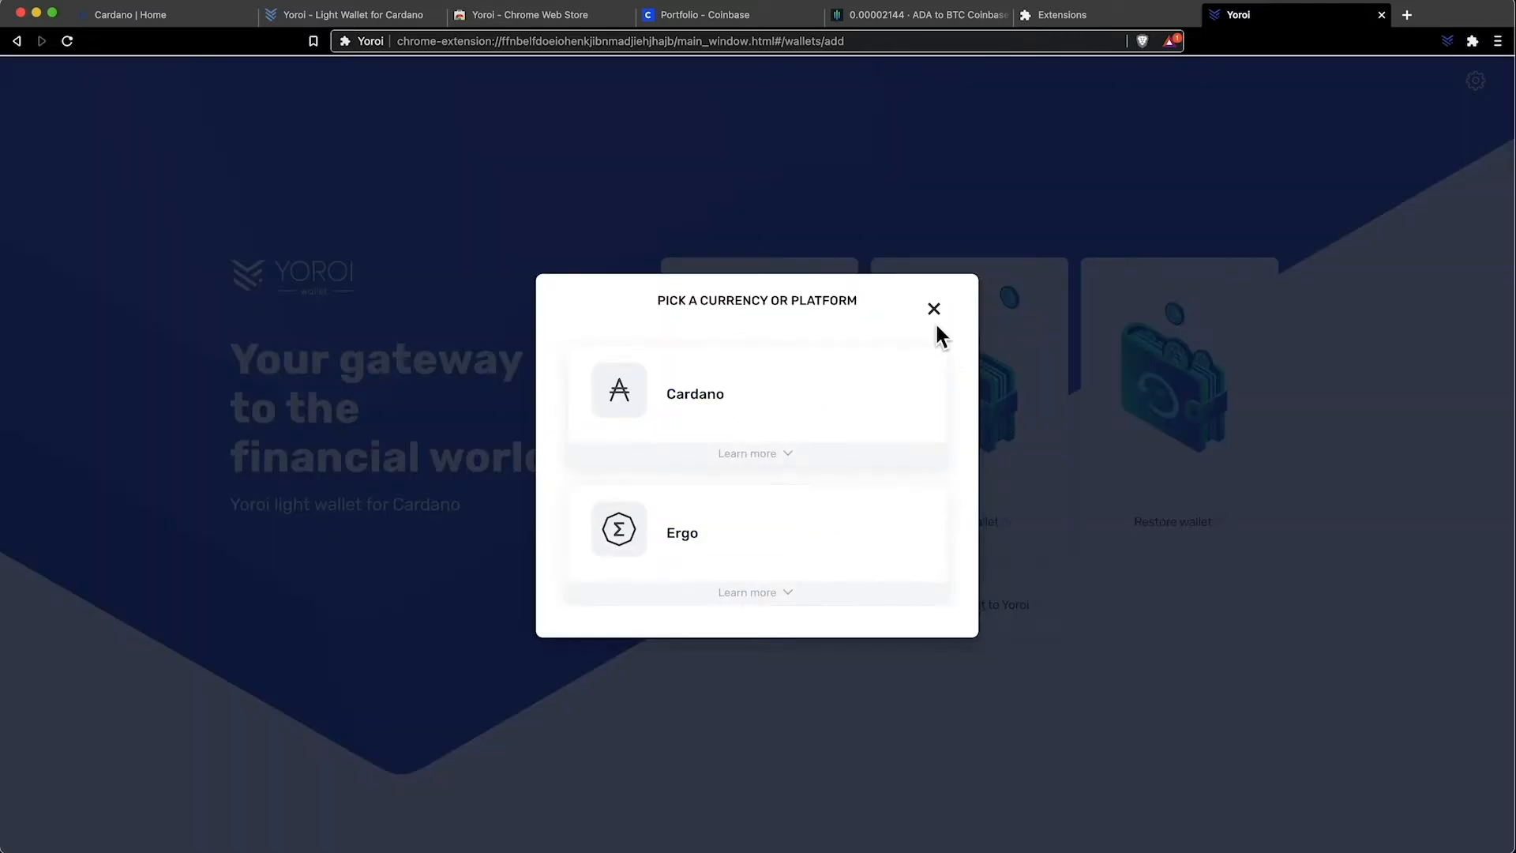
{"action": "left_click", "coordinate": [857, 395]}
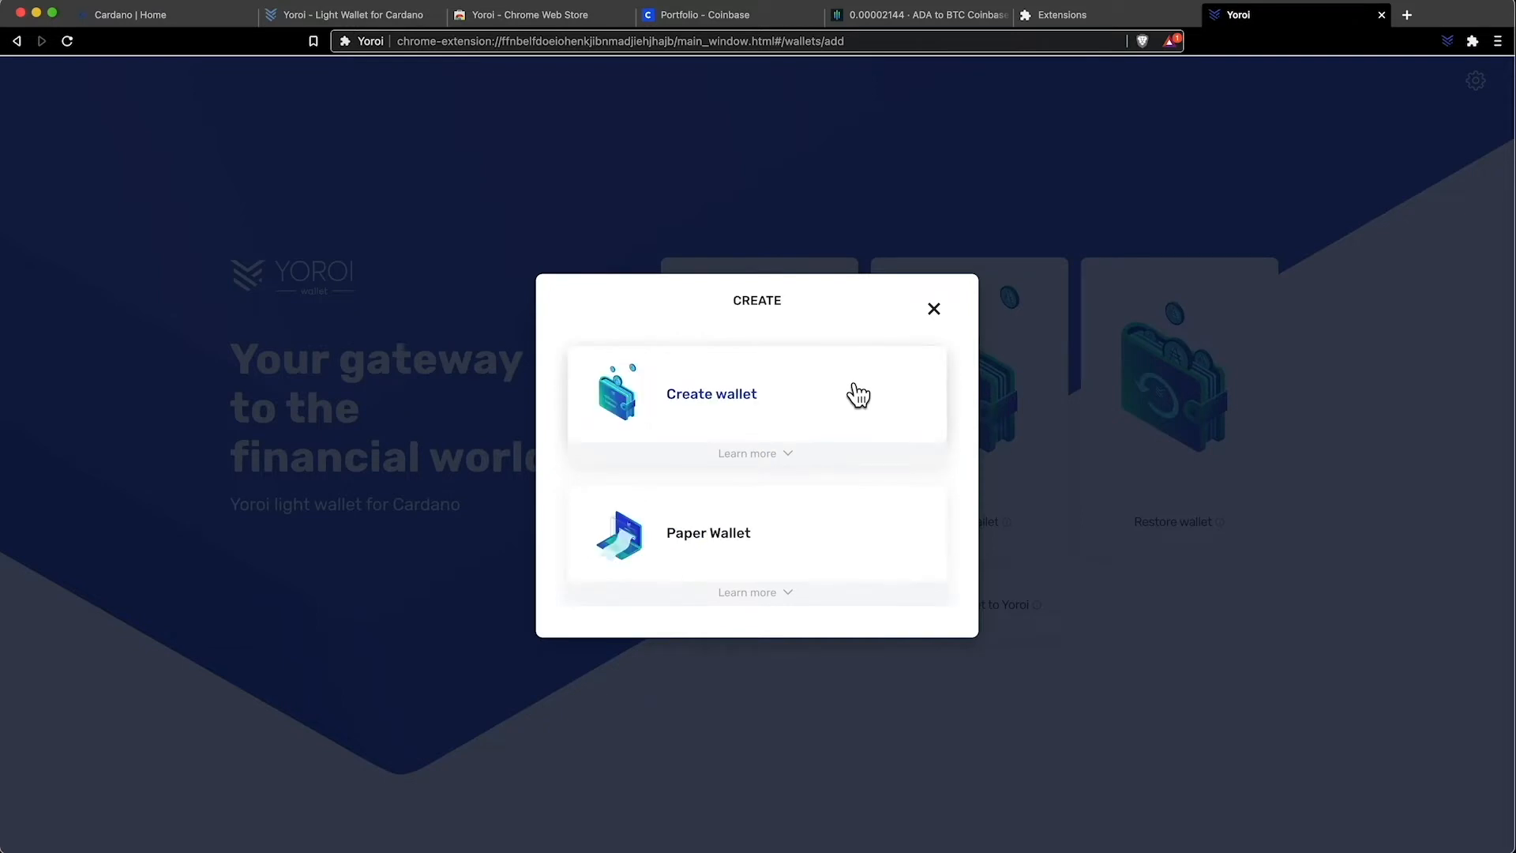
{"action": "left_click", "coordinate": [858, 394]}
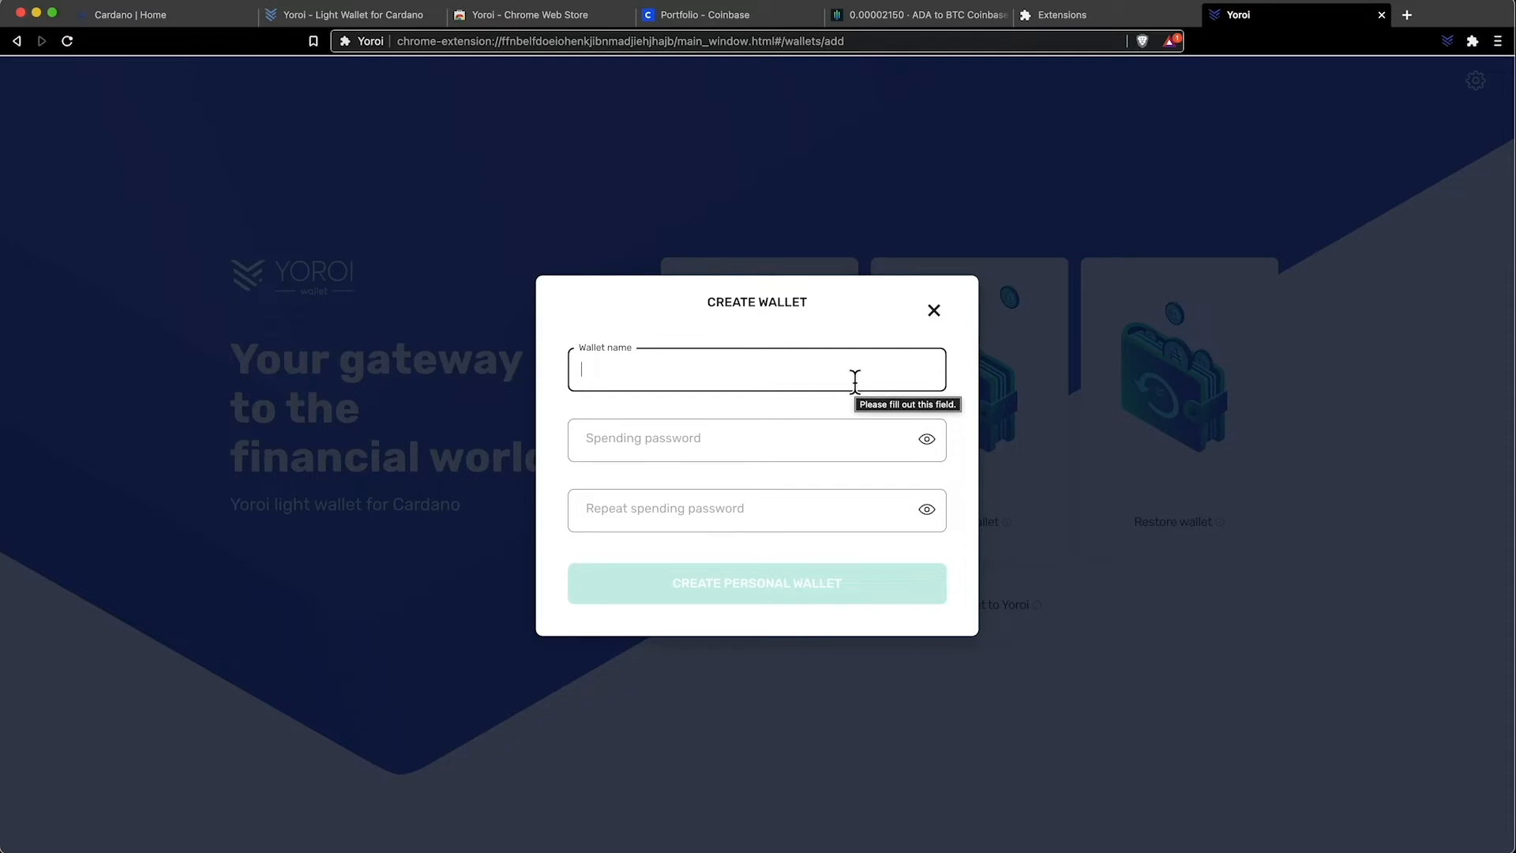
Name the wallet ADA and enter the spending password twice.
{"action": "type", "text": "ADA"}
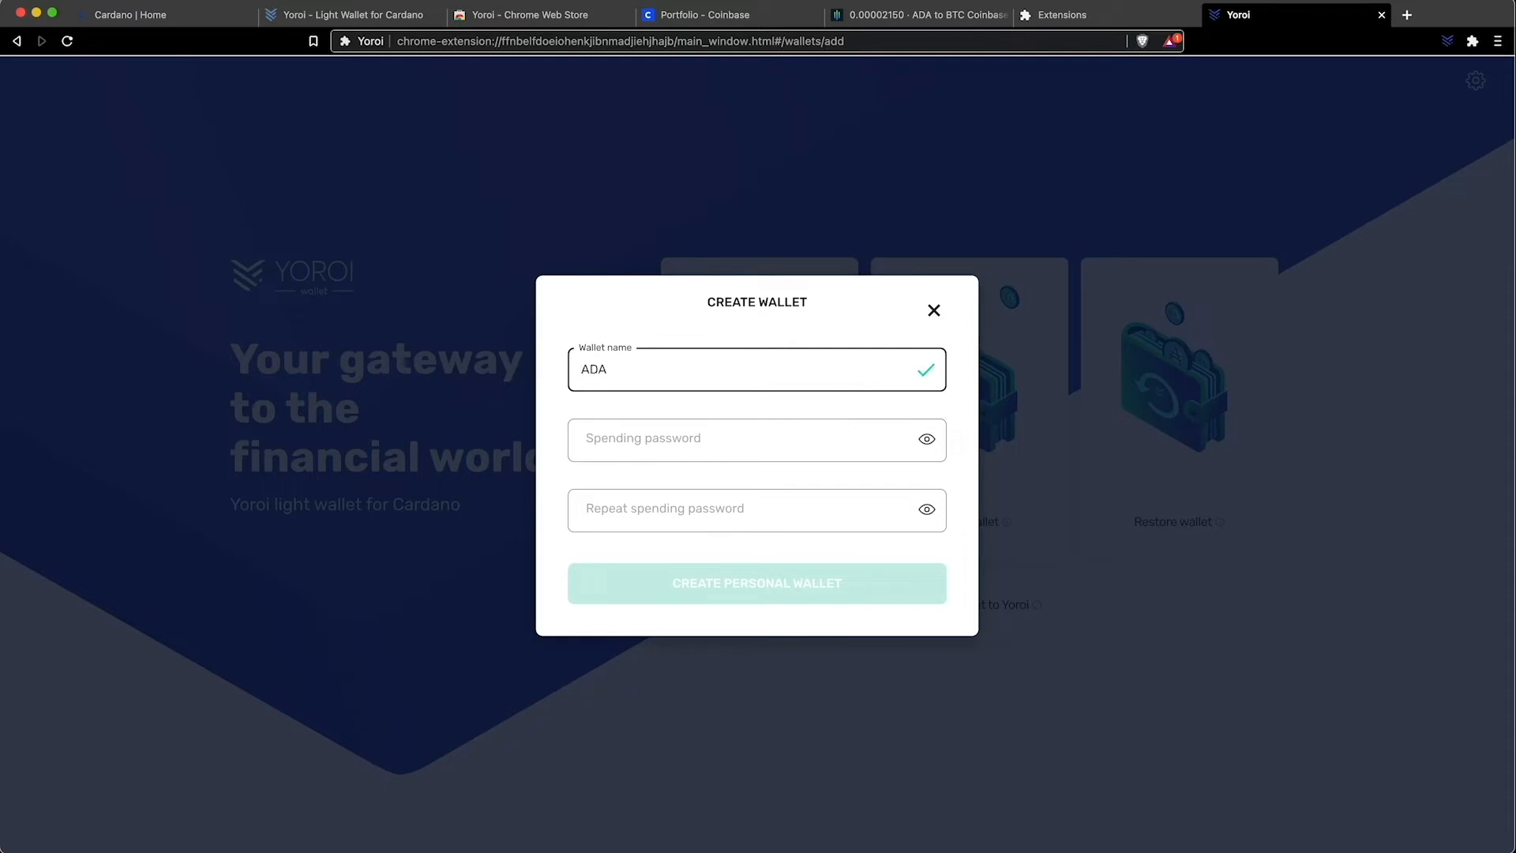
{"action": "key", "text": "Tab"}
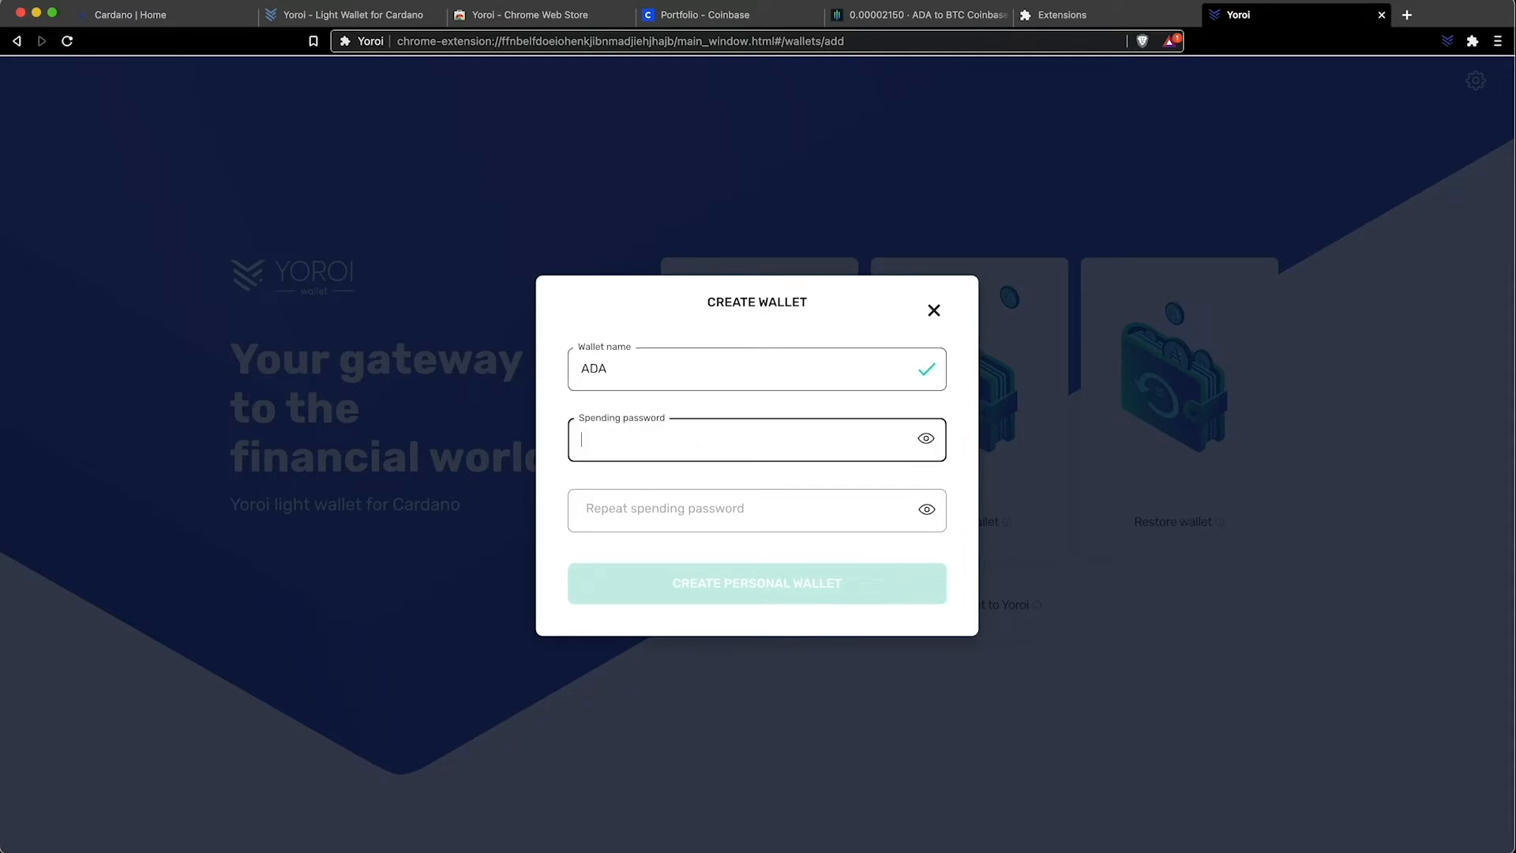
{"action": "type", "text": "********"}
{"action": "key", "text": "Tab"}
{"action": "type", "text": "********"}
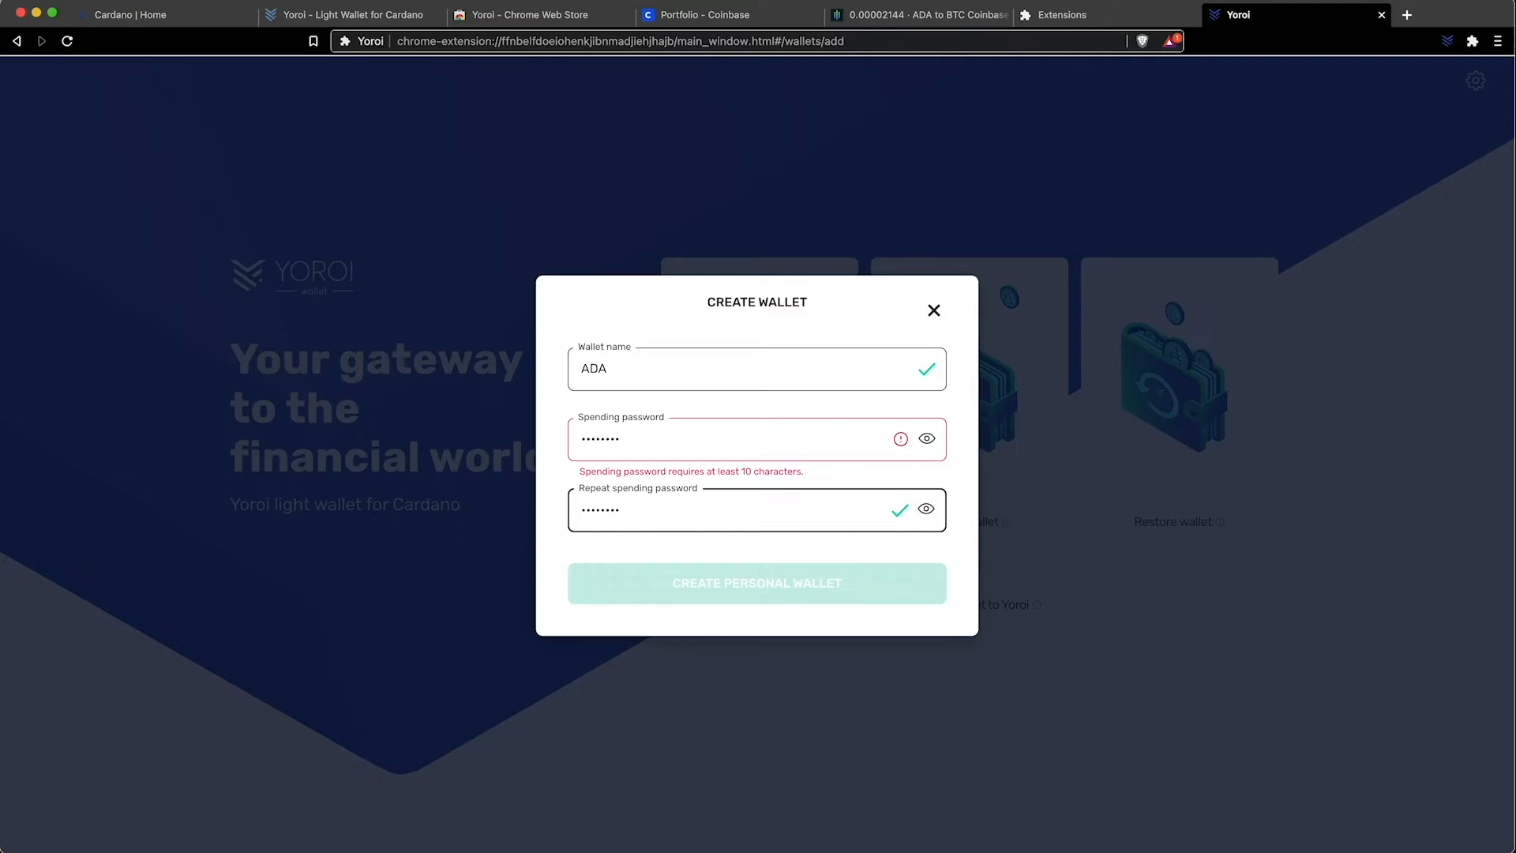
Lengthen both password entries to 12 characters and create the personal wallet.
{"action": "left_click", "coordinate": [649, 446]}
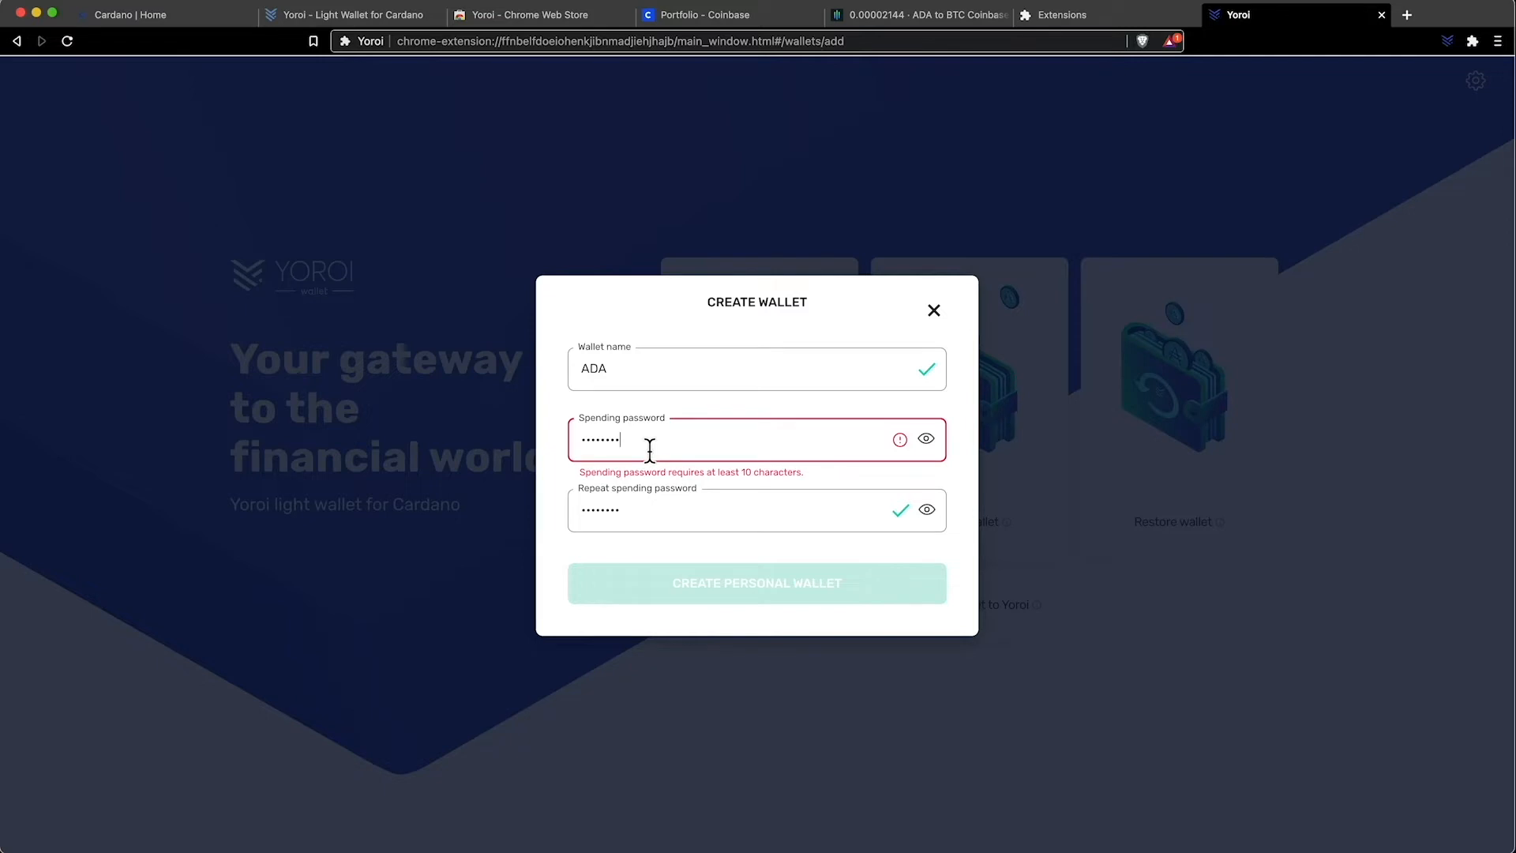
{"action": "key", "text": "Tab"}
{"action": "key", "text": "Right"}
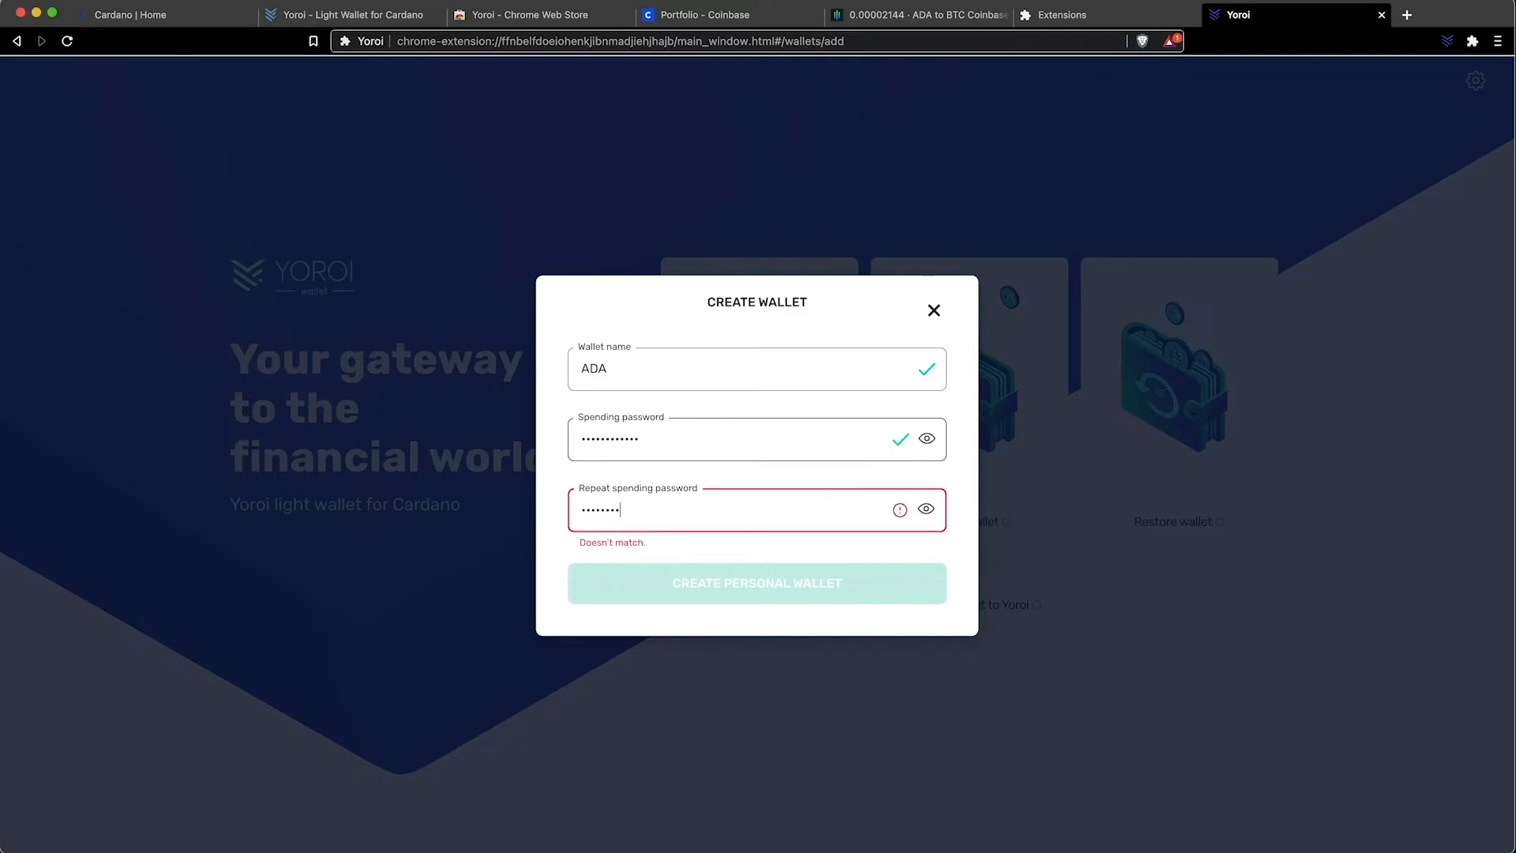
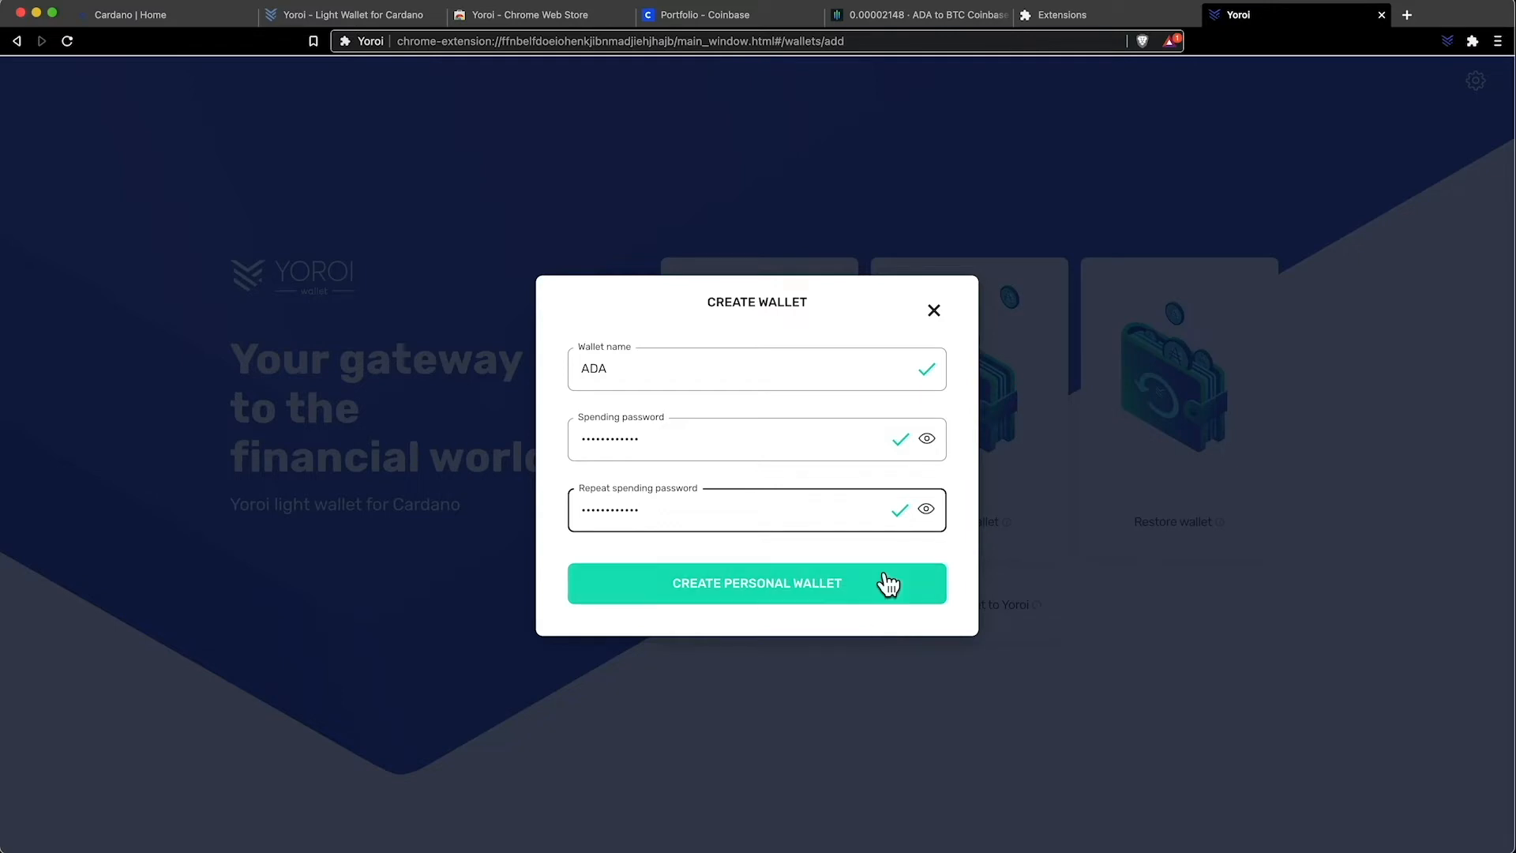
{"action": "left_click", "coordinate": [858, 583]}
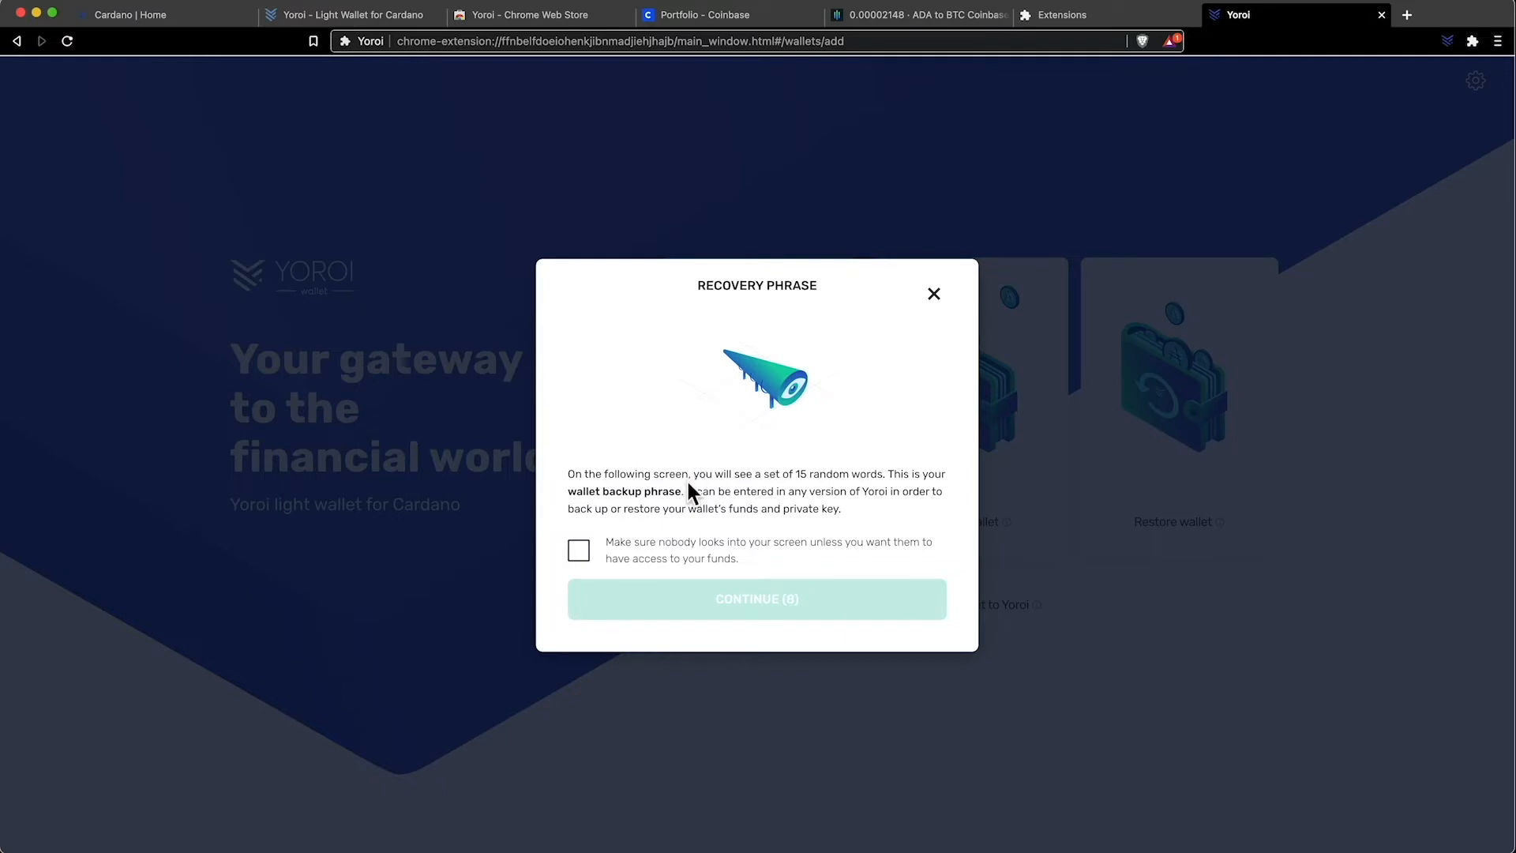
Reveal the 15-word recovery phrase and confirm it has been written down.
{"action": "left_click", "coordinate": [582, 554]}
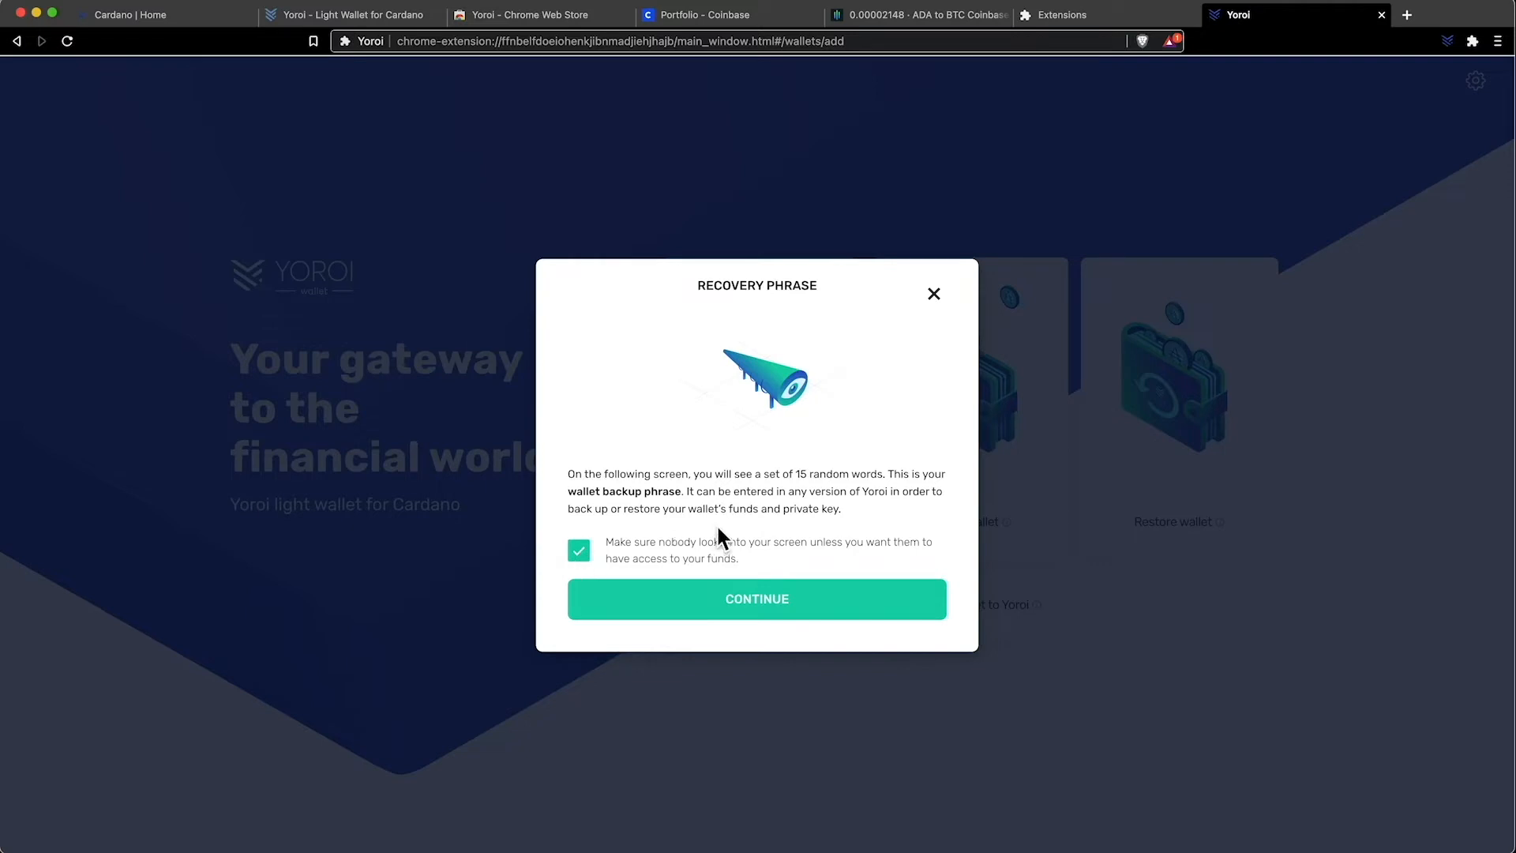
{"action": "left_click", "coordinate": [723, 604]}
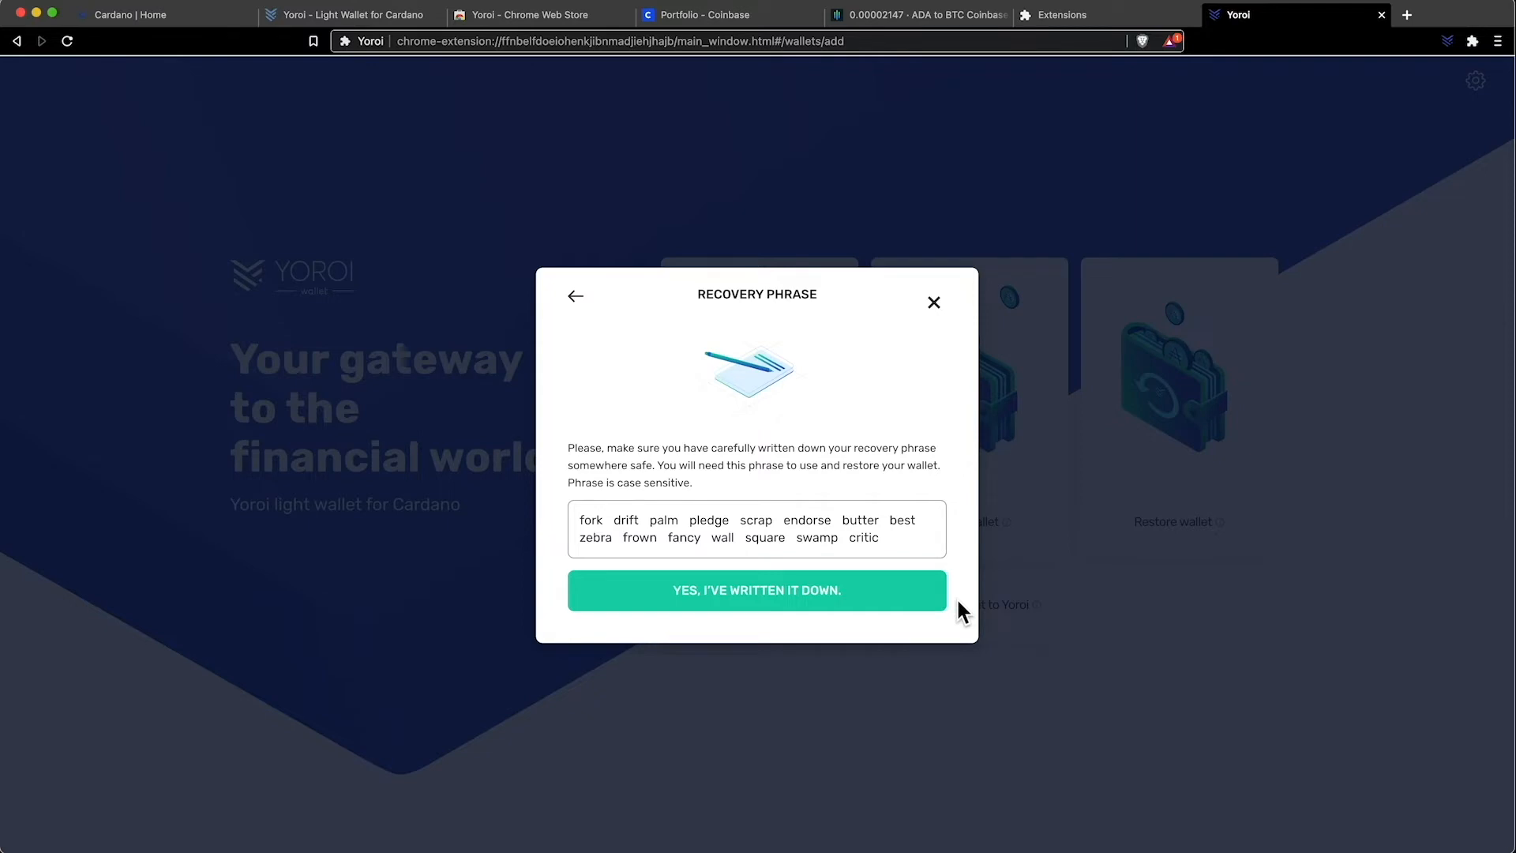
{"action": "double_click", "coordinate": [869, 605]}
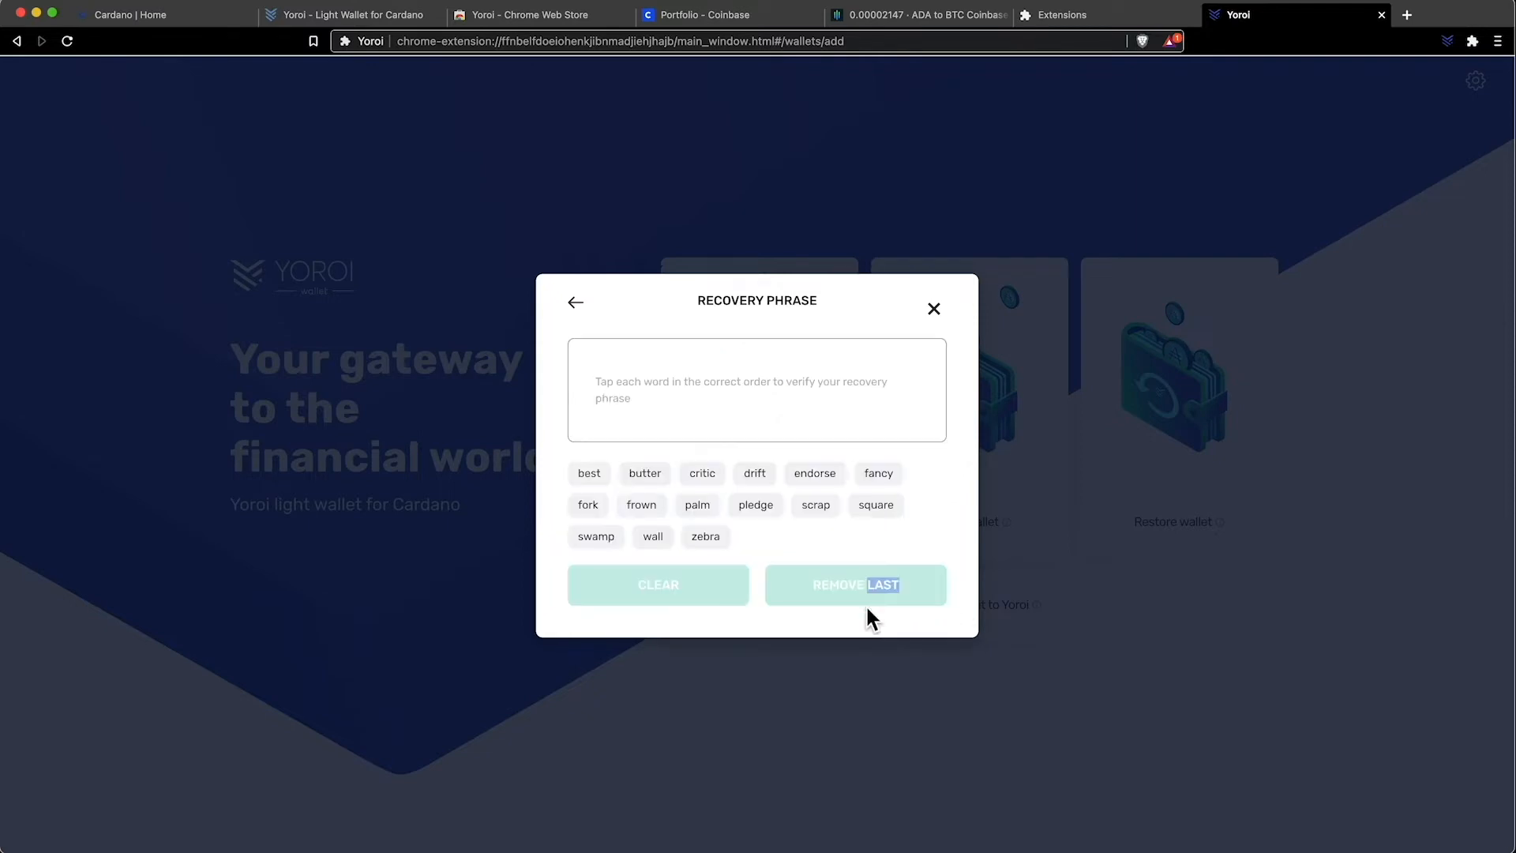
Tap all 15 recovery phrase words back in their original order.
{"action": "left_click", "coordinate": [756, 547]}
{"action": "left_click", "coordinate": [585, 507]}
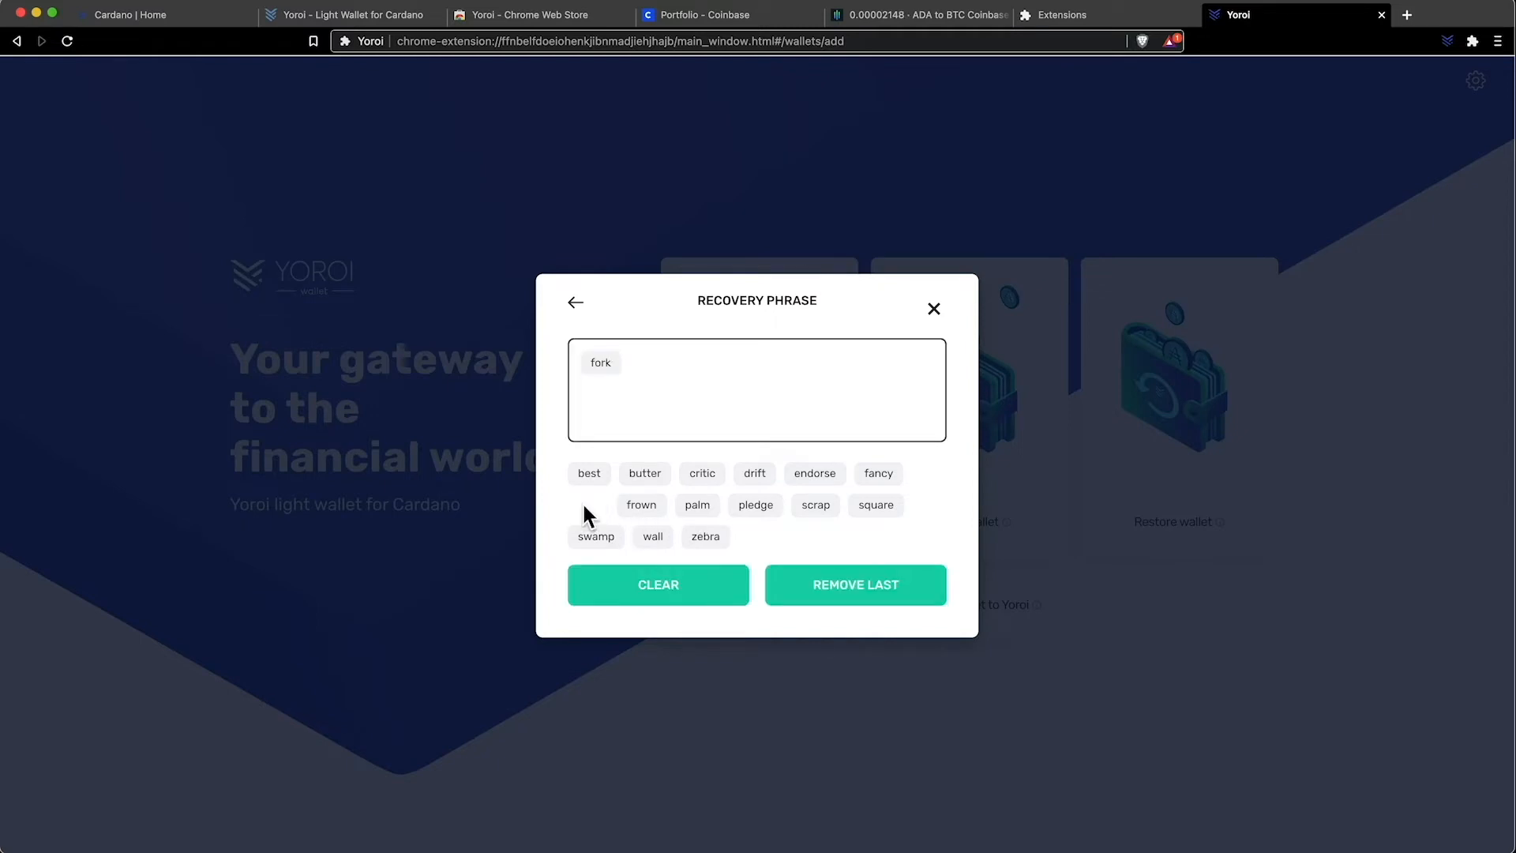
{"action": "left_click", "coordinate": [754, 472]}
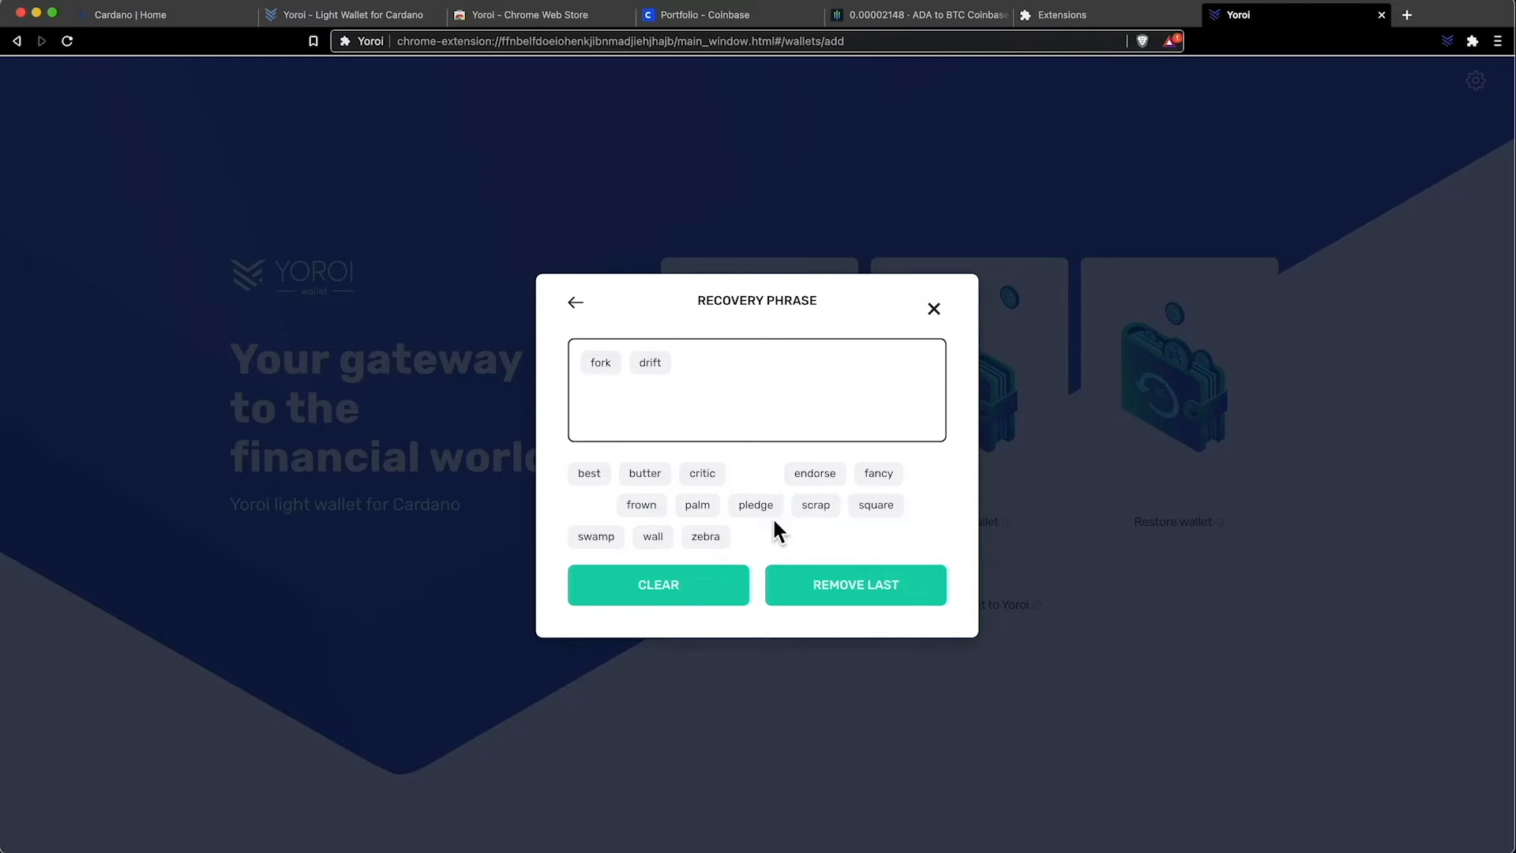
{"action": "left_click", "coordinate": [695, 506]}
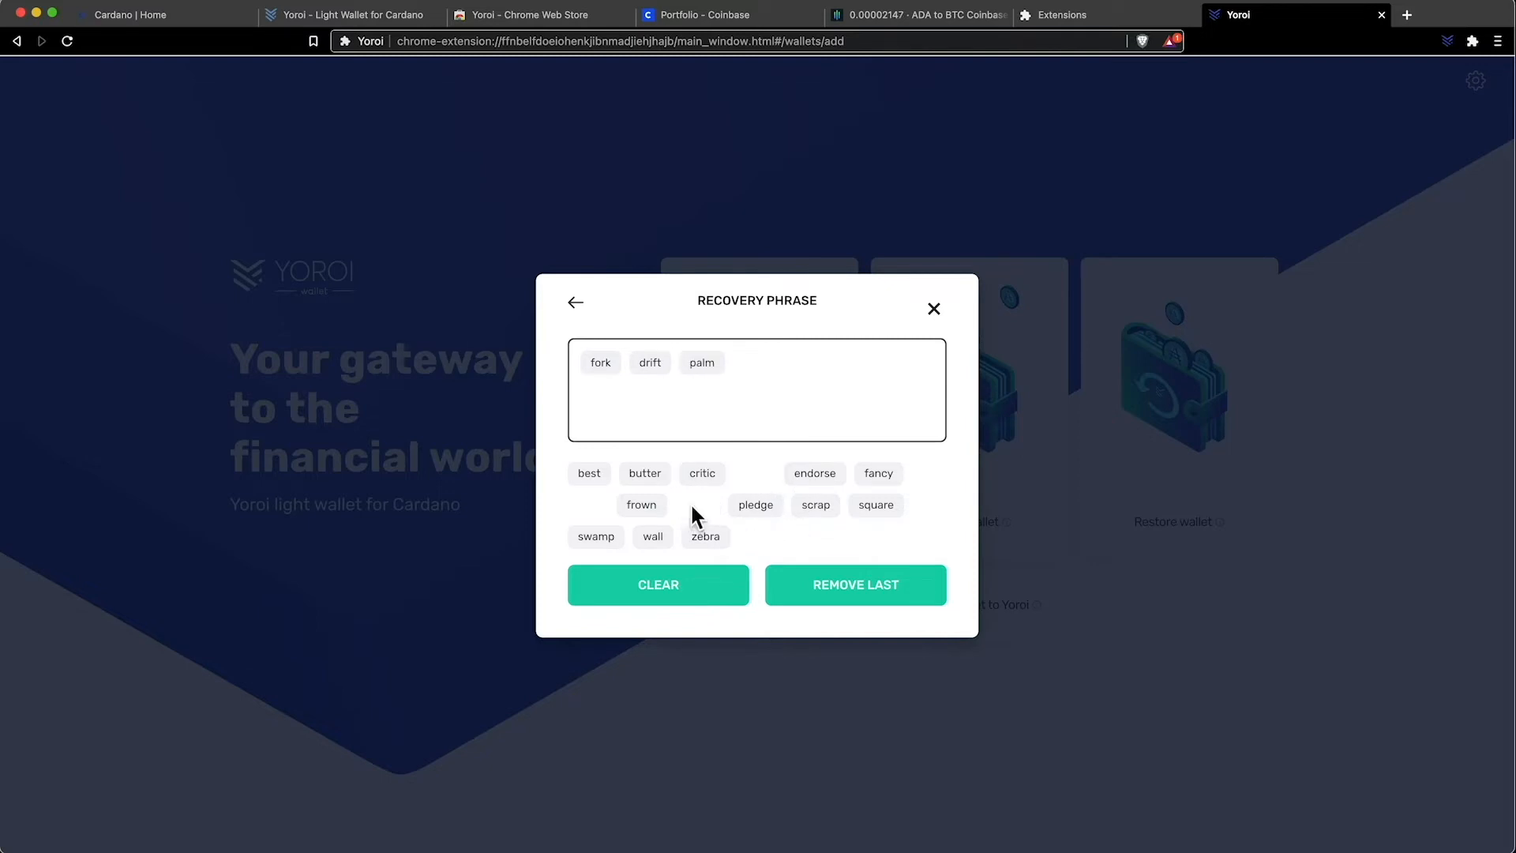
{"action": "left_click", "coordinate": [749, 508]}
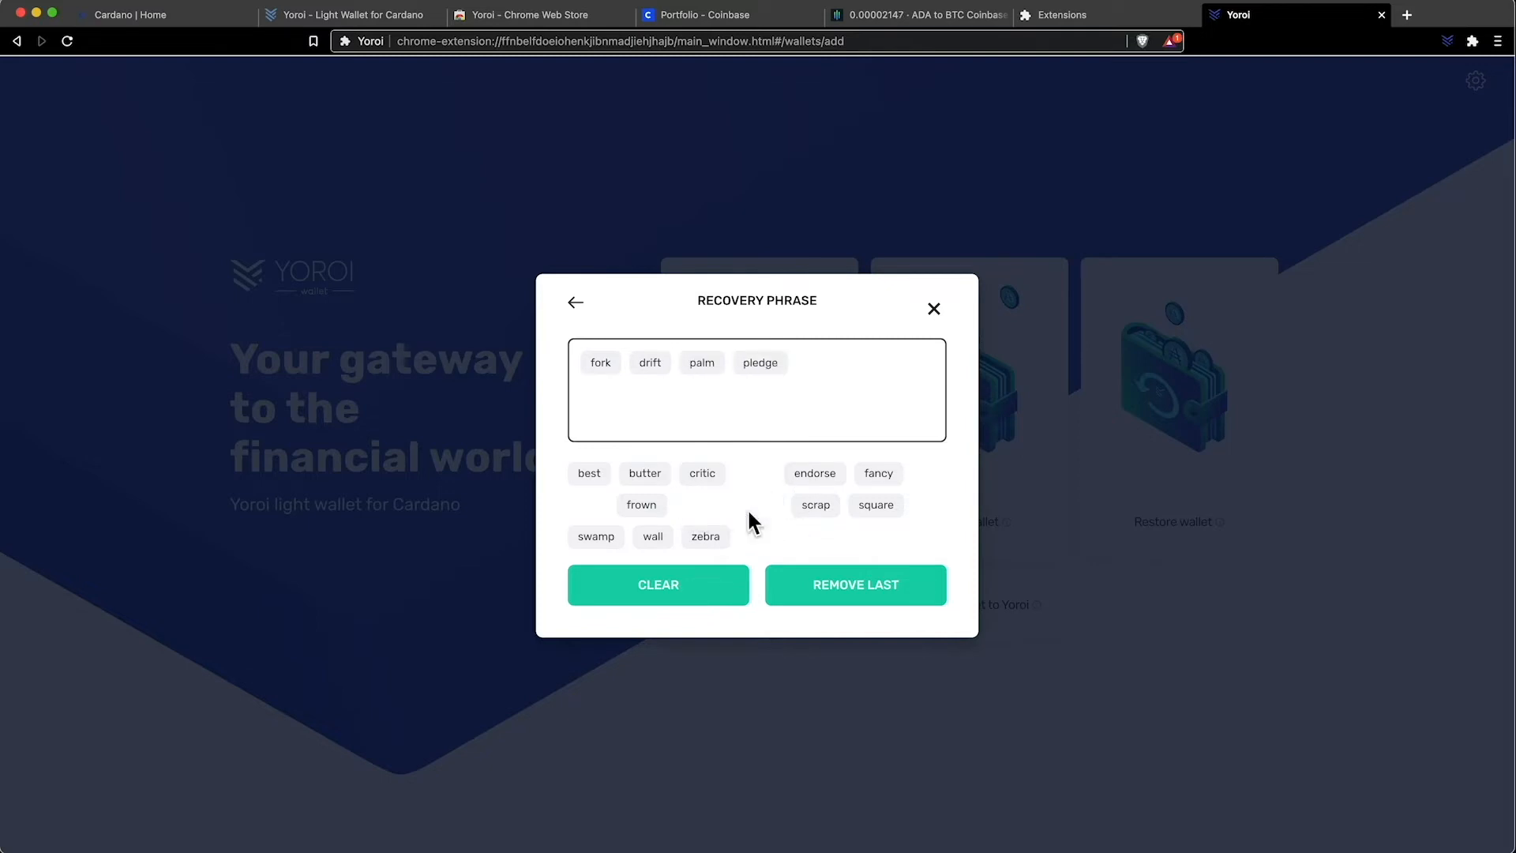
{"action": "left_click", "coordinate": [821, 510]}
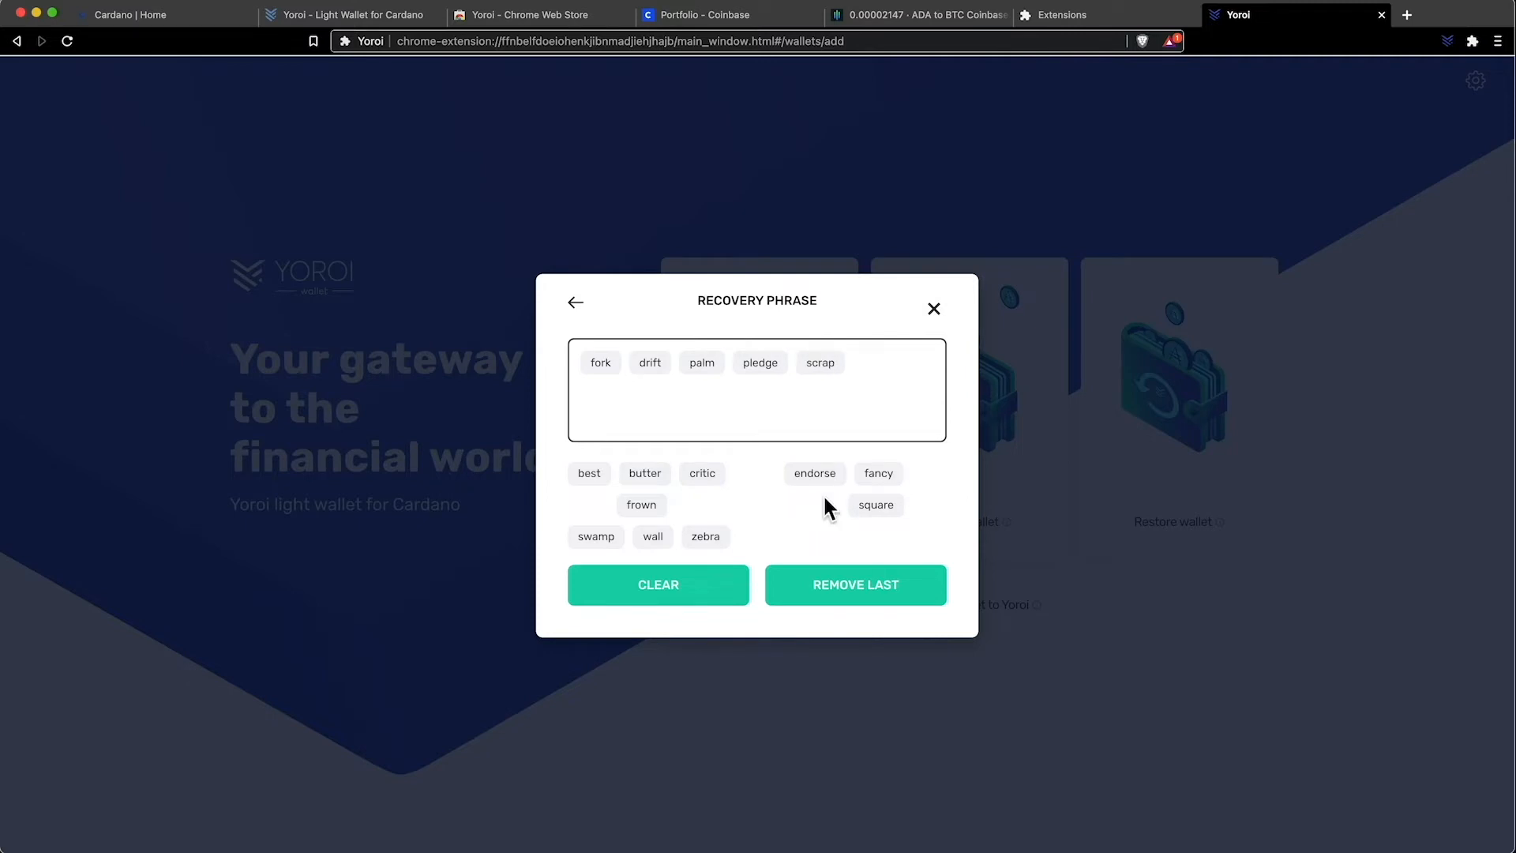
{"action": "left_click", "coordinate": [809, 472]}
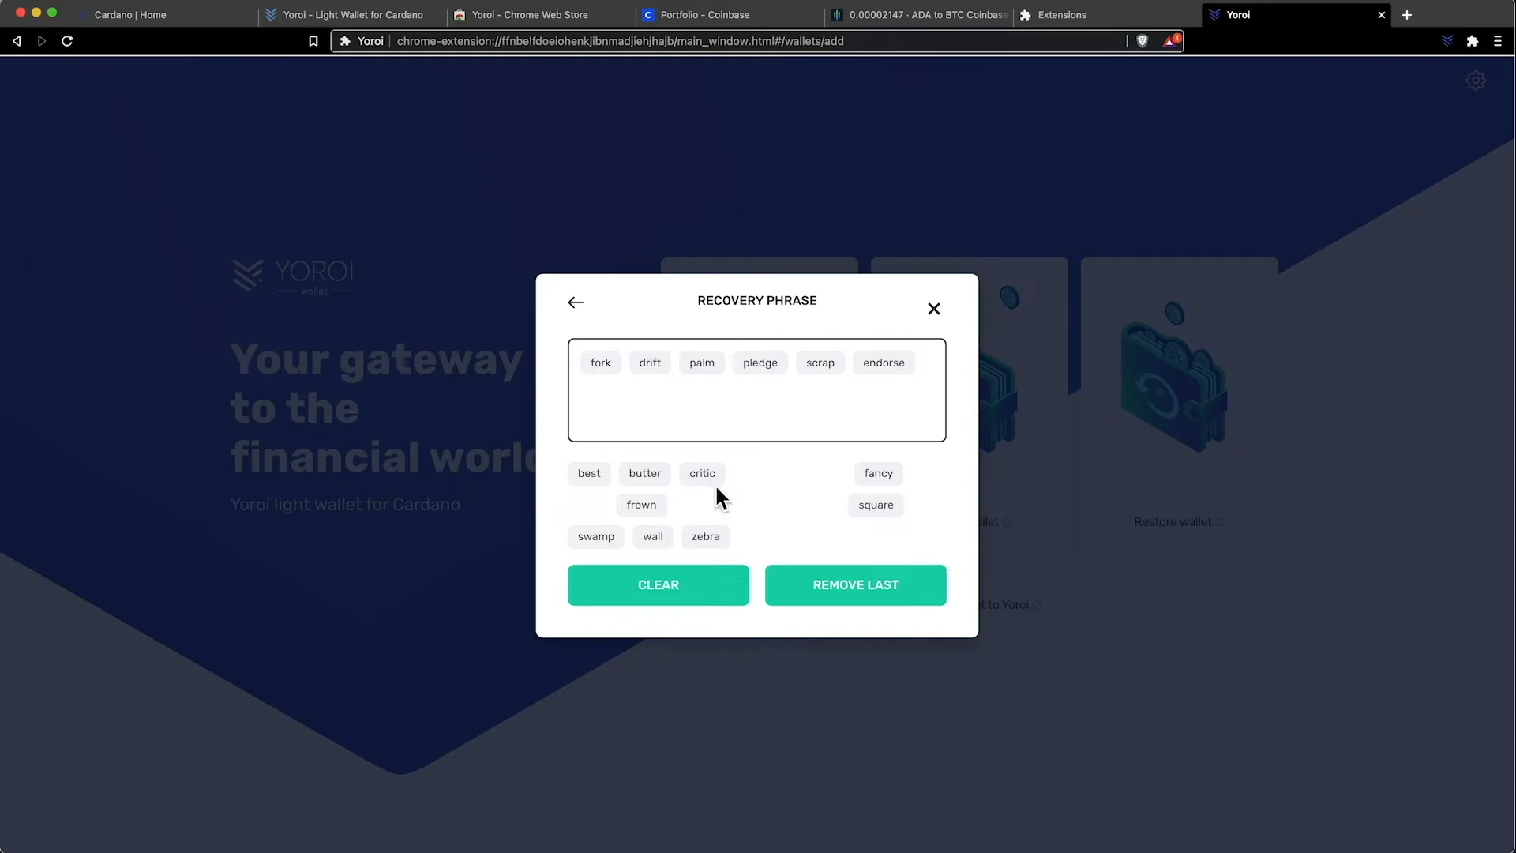
{"action": "left_click", "coordinate": [639, 476]}
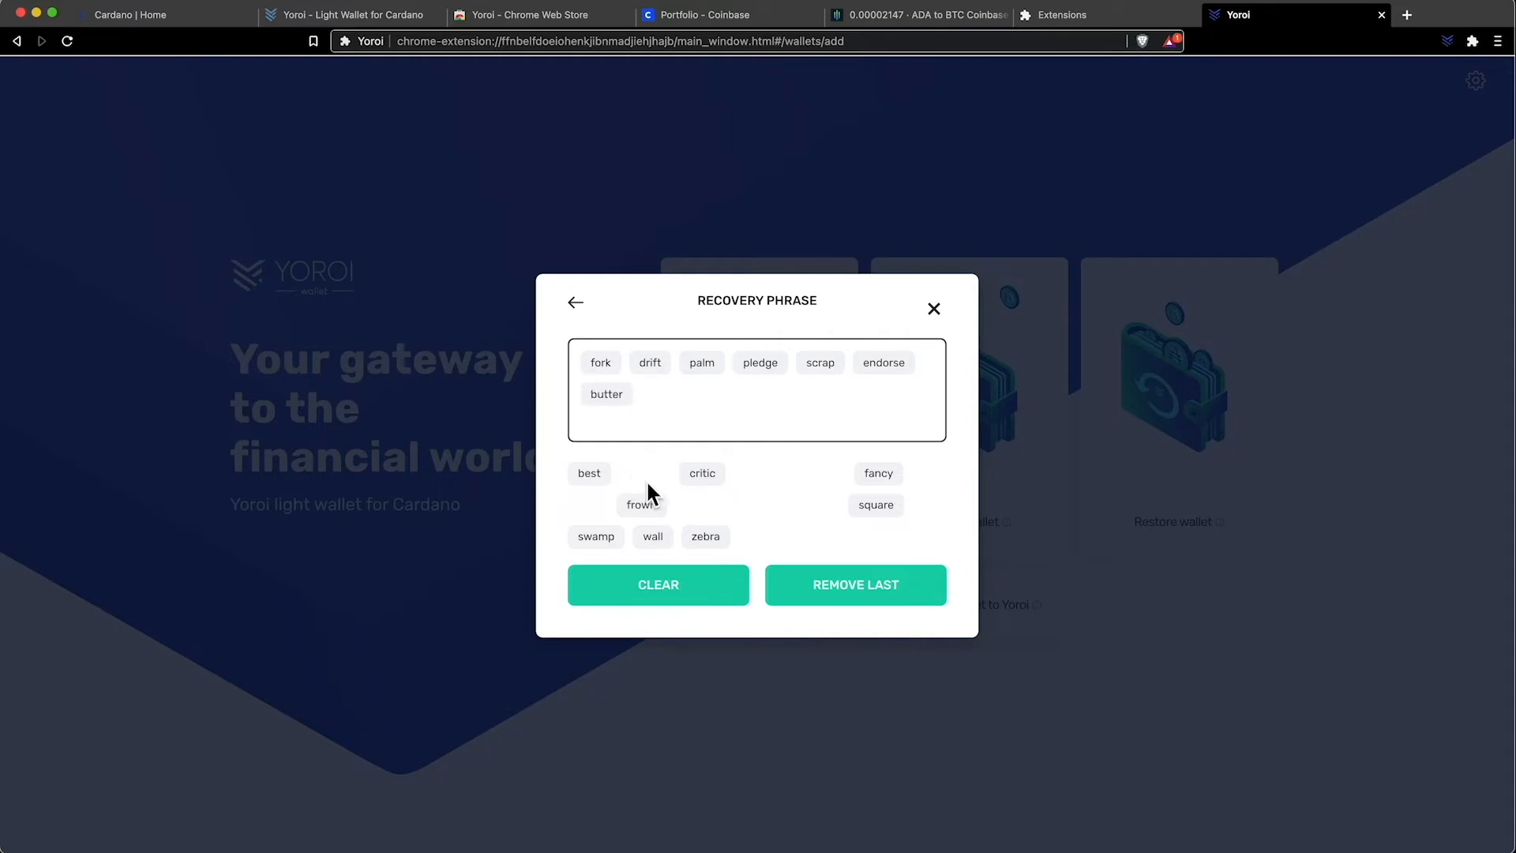
{"action": "left_click", "coordinate": [589, 473]}
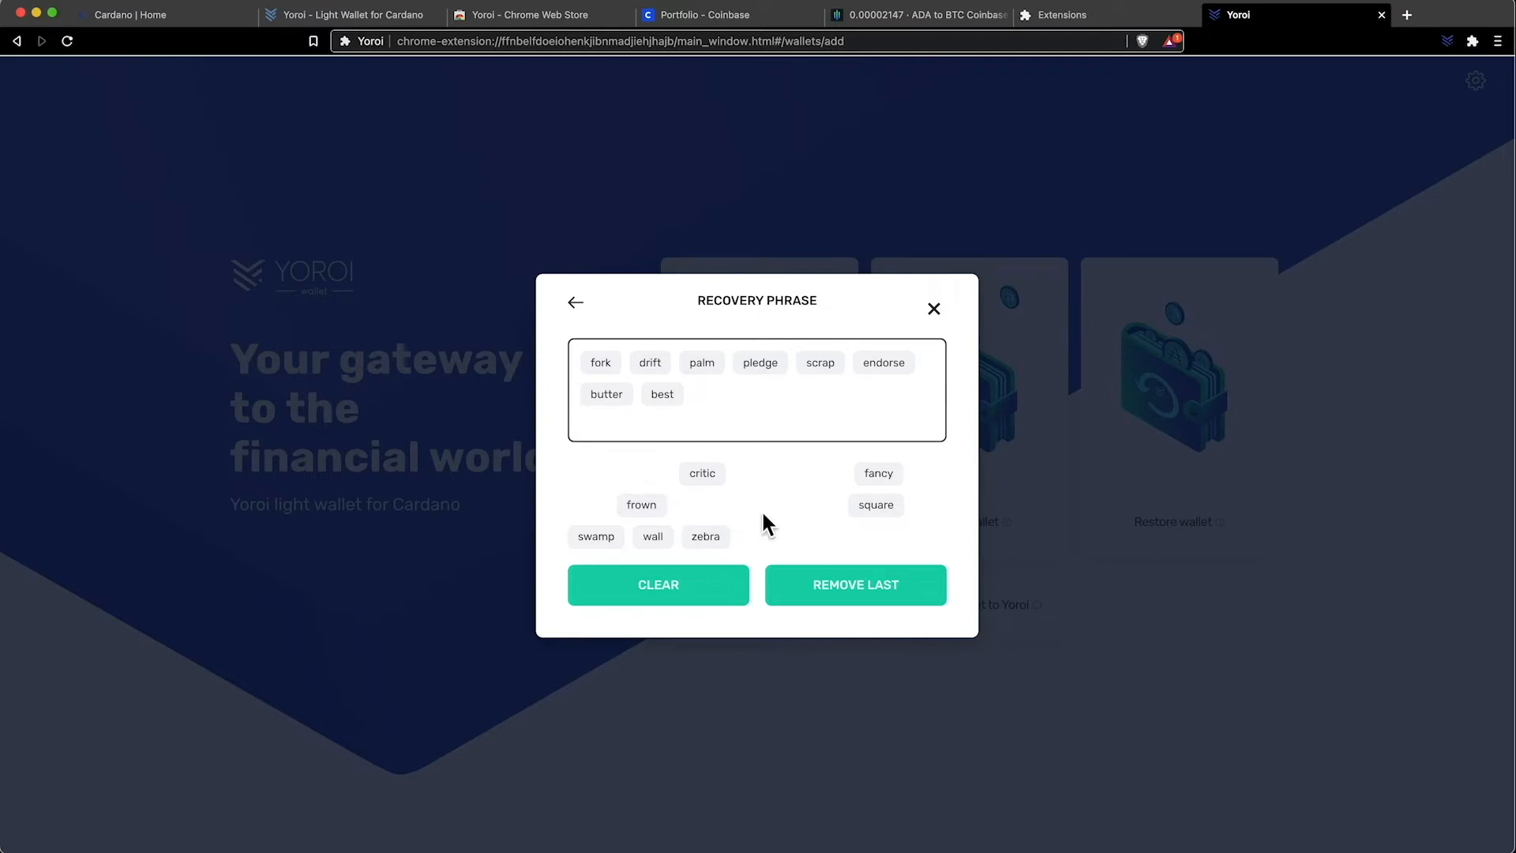
{"action": "left_click", "coordinate": [705, 537]}
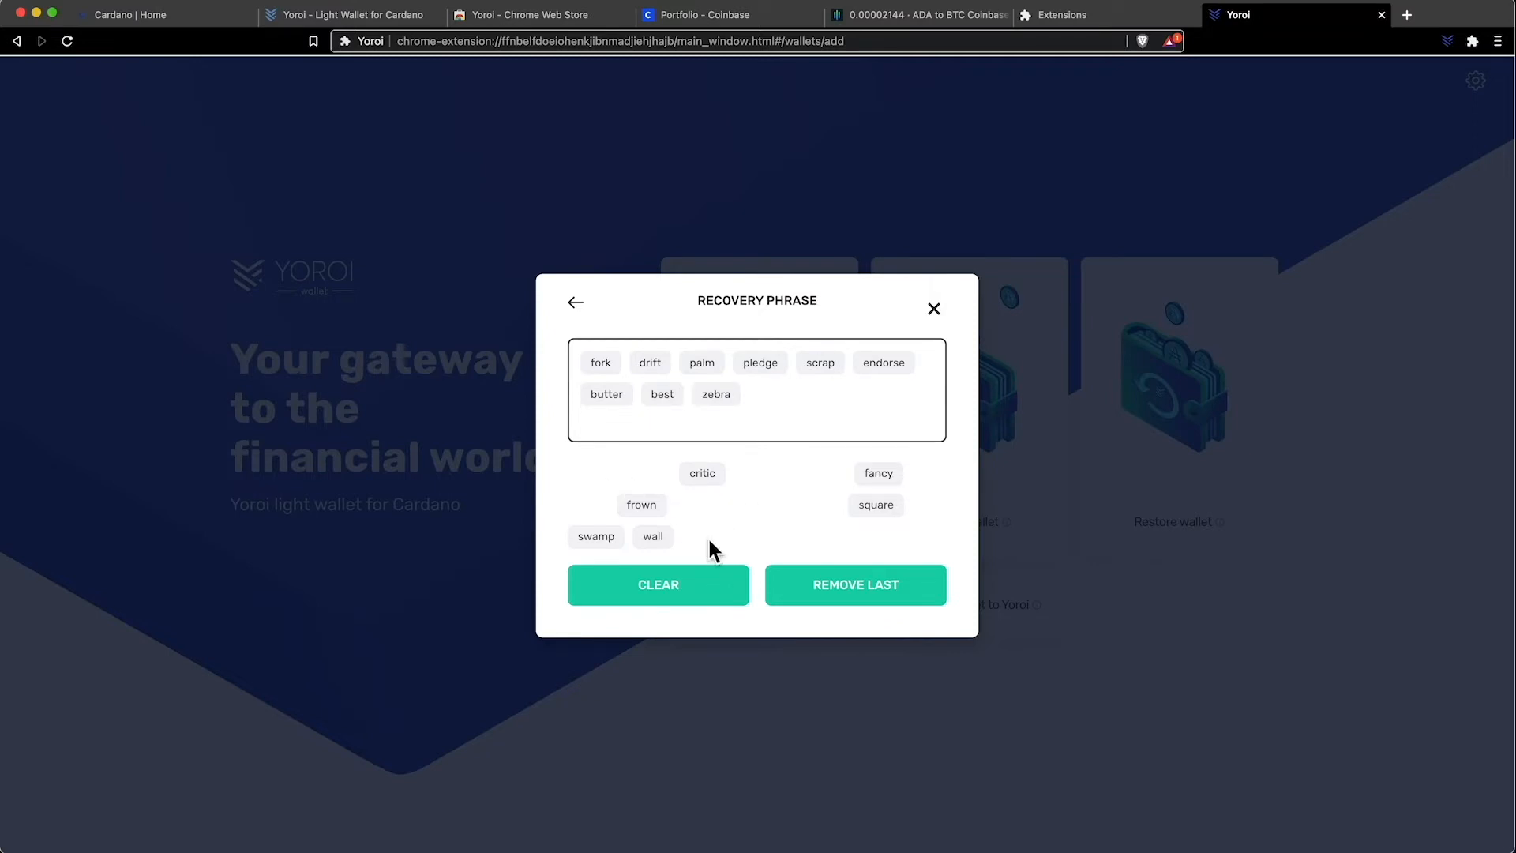
{"action": "left_click", "coordinate": [643, 506]}
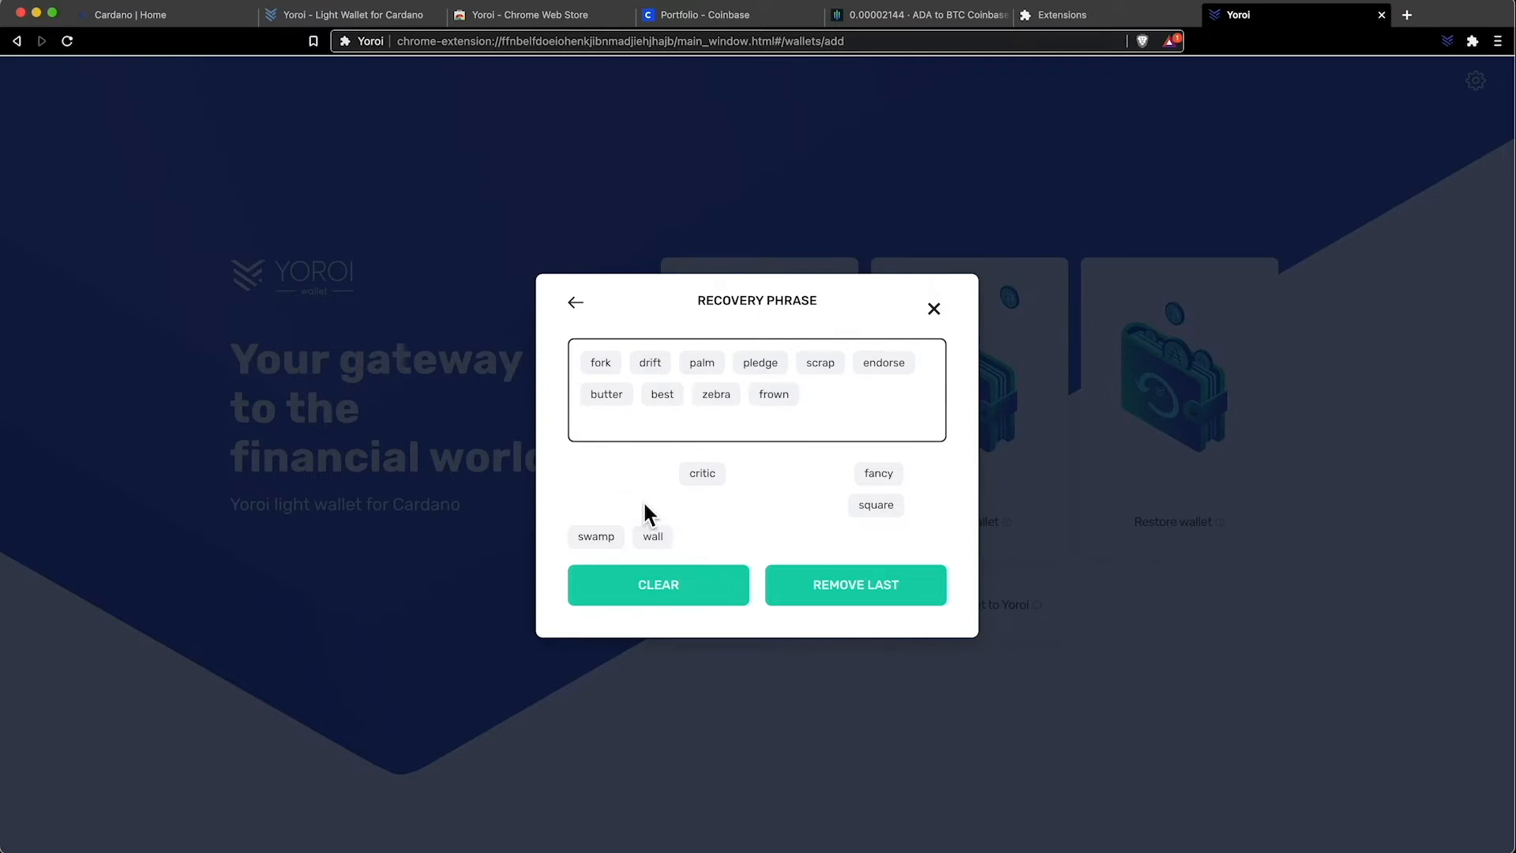
{"action": "left_click", "coordinate": [882, 473]}
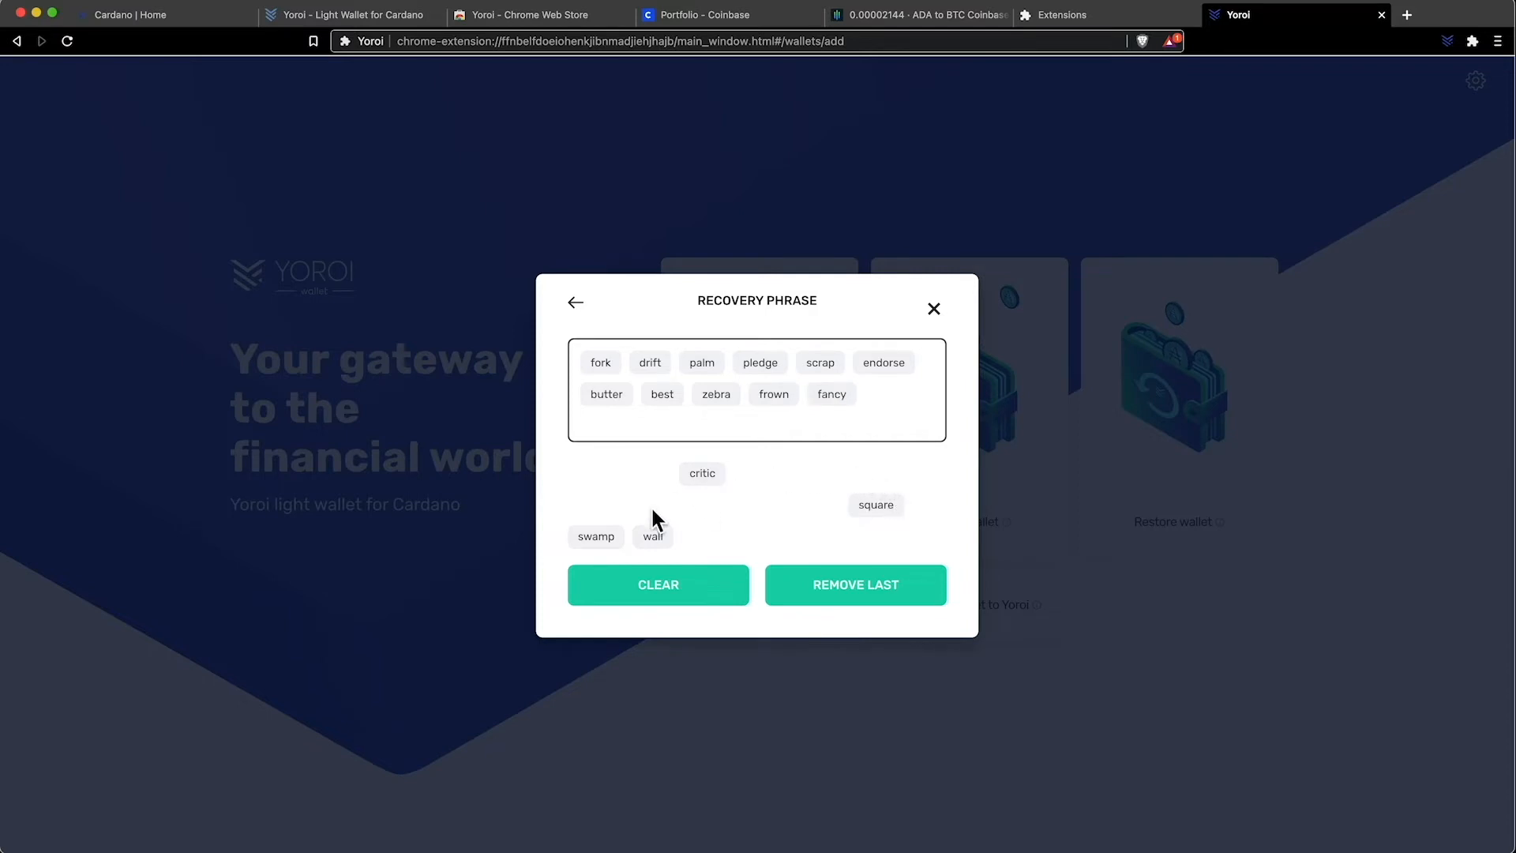
{"action": "left_click", "coordinate": [655, 538]}
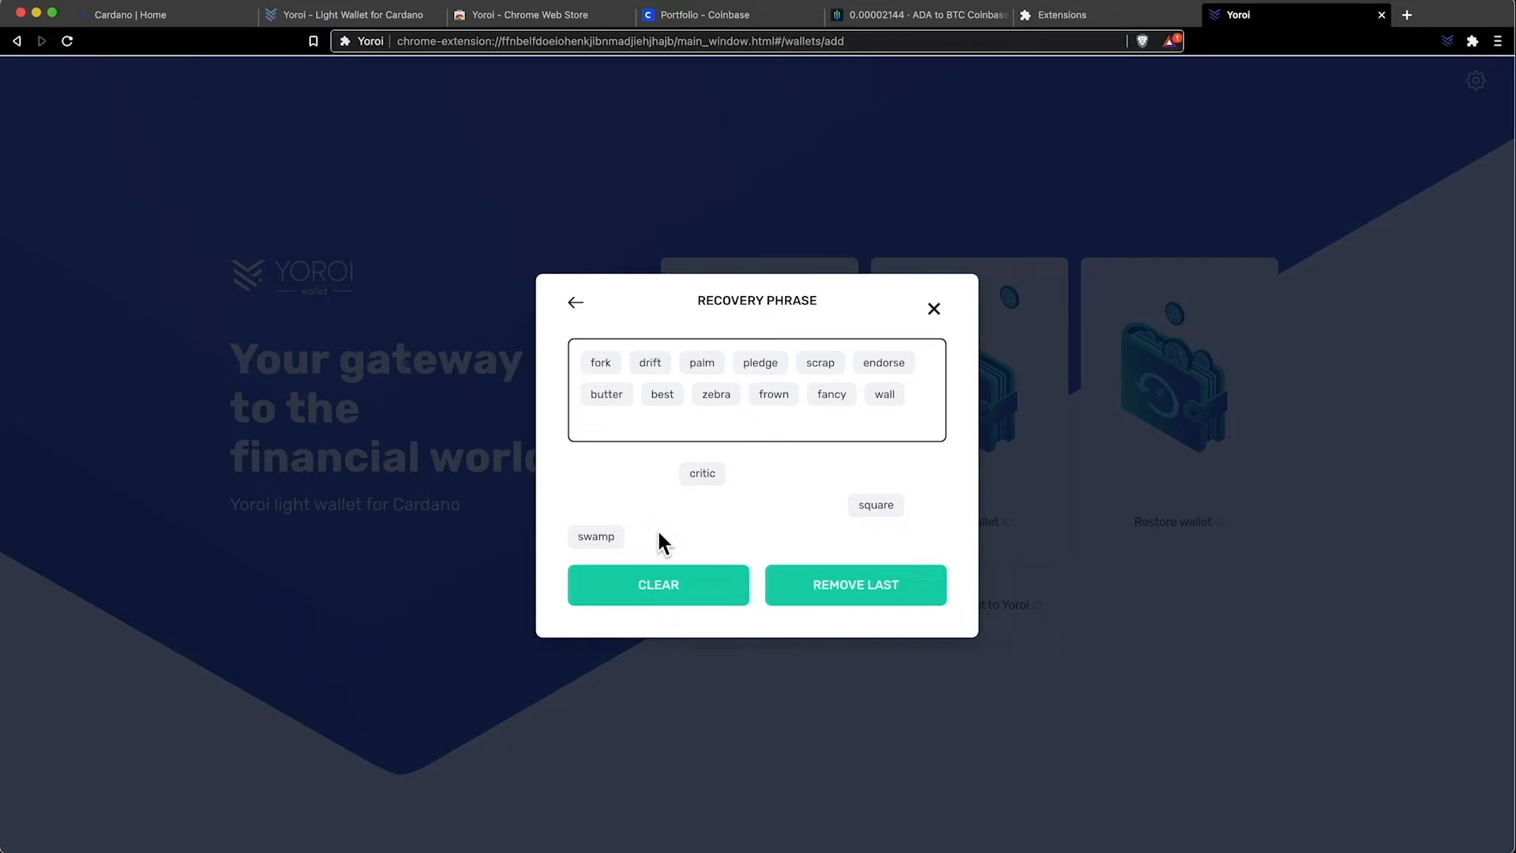
{"action": "left_click", "coordinate": [878, 507]}
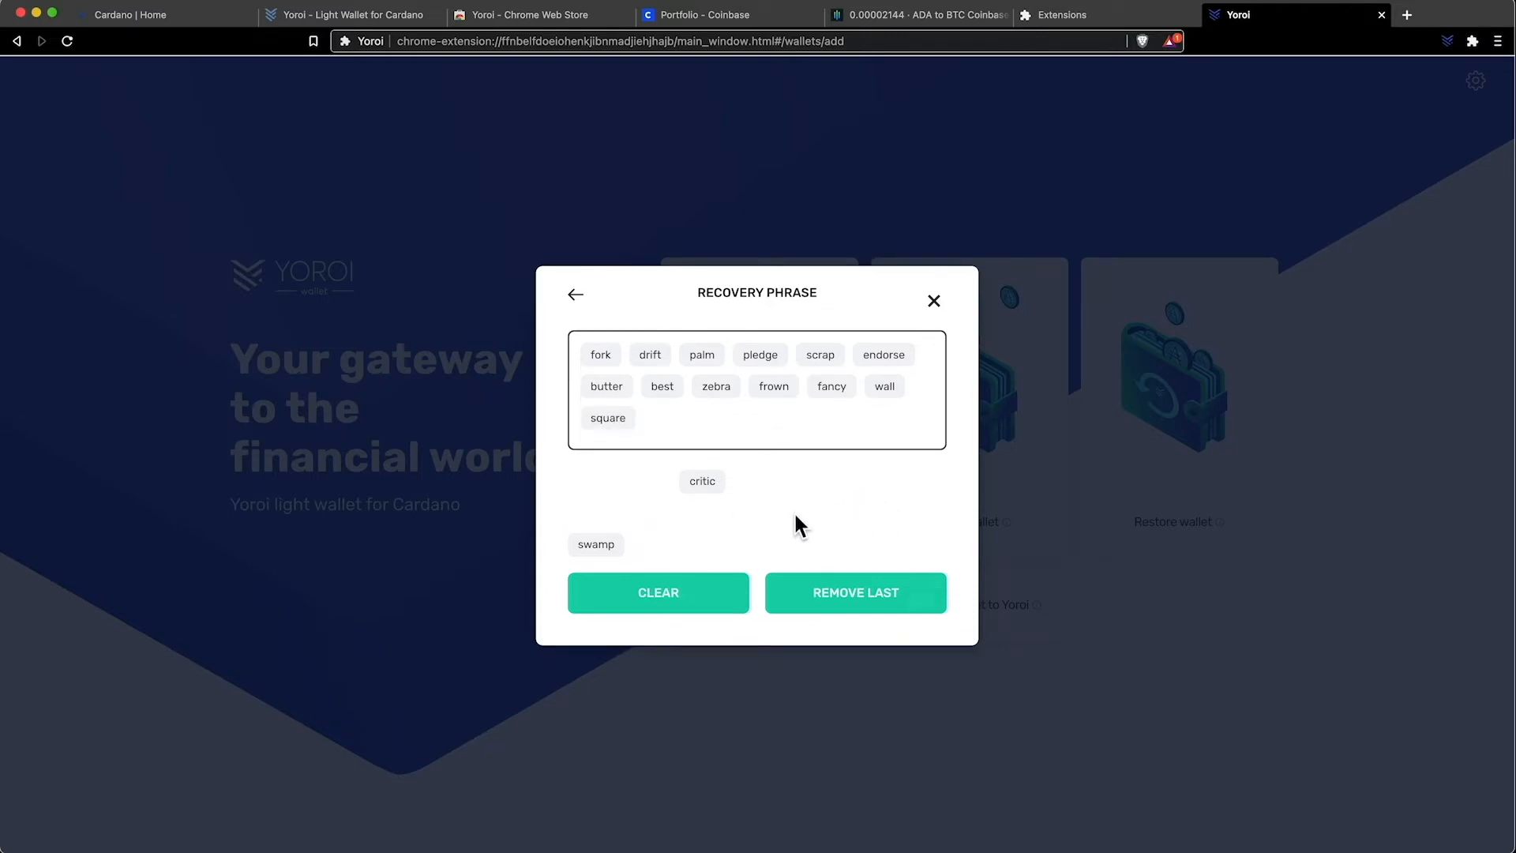
{"action": "left_click", "coordinate": [602, 546]}
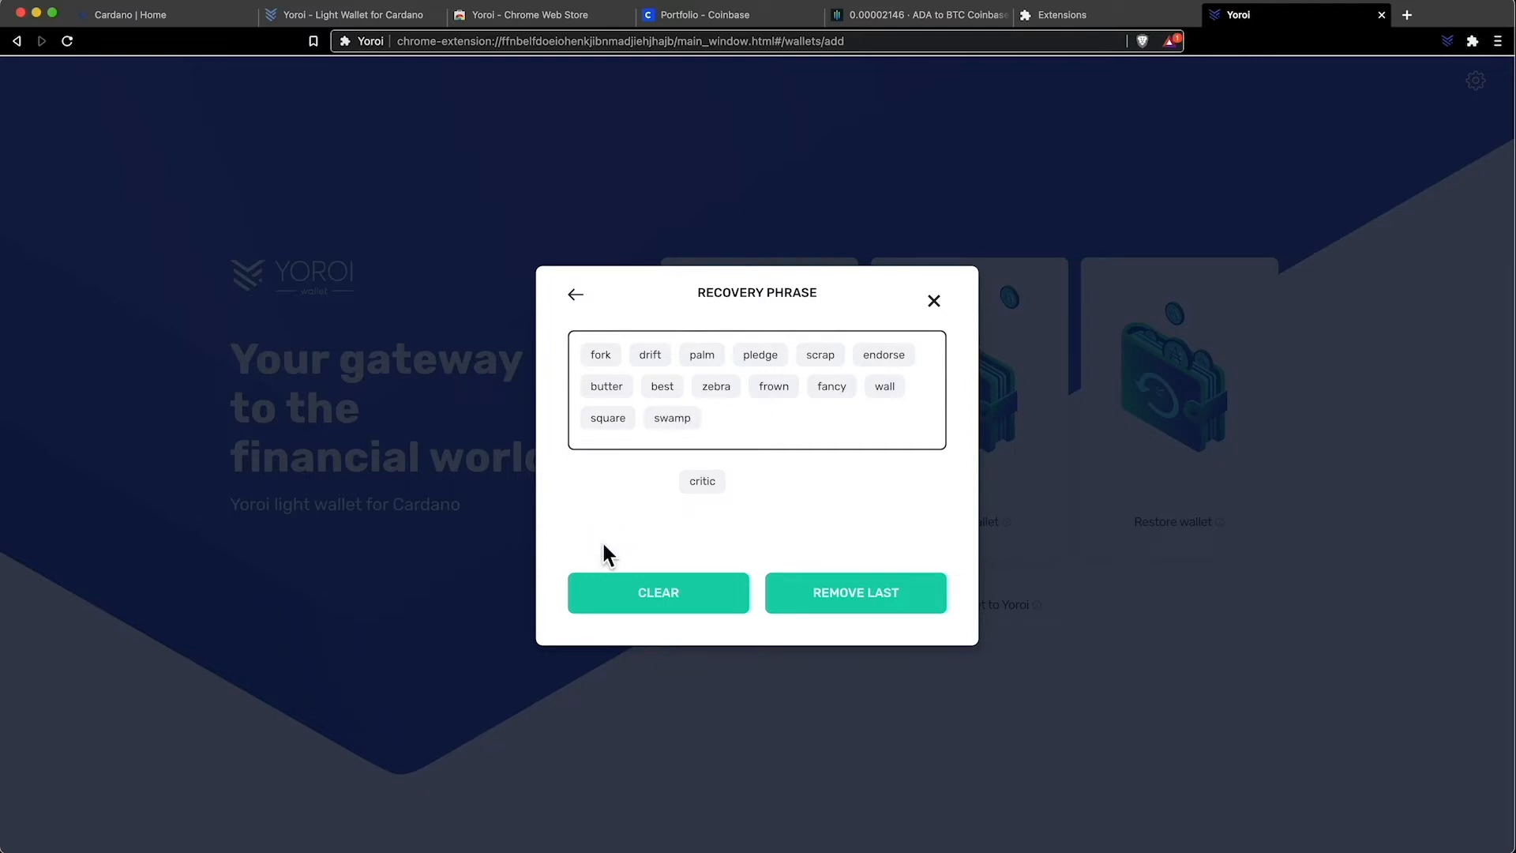
{"action": "left_click", "coordinate": [703, 483]}
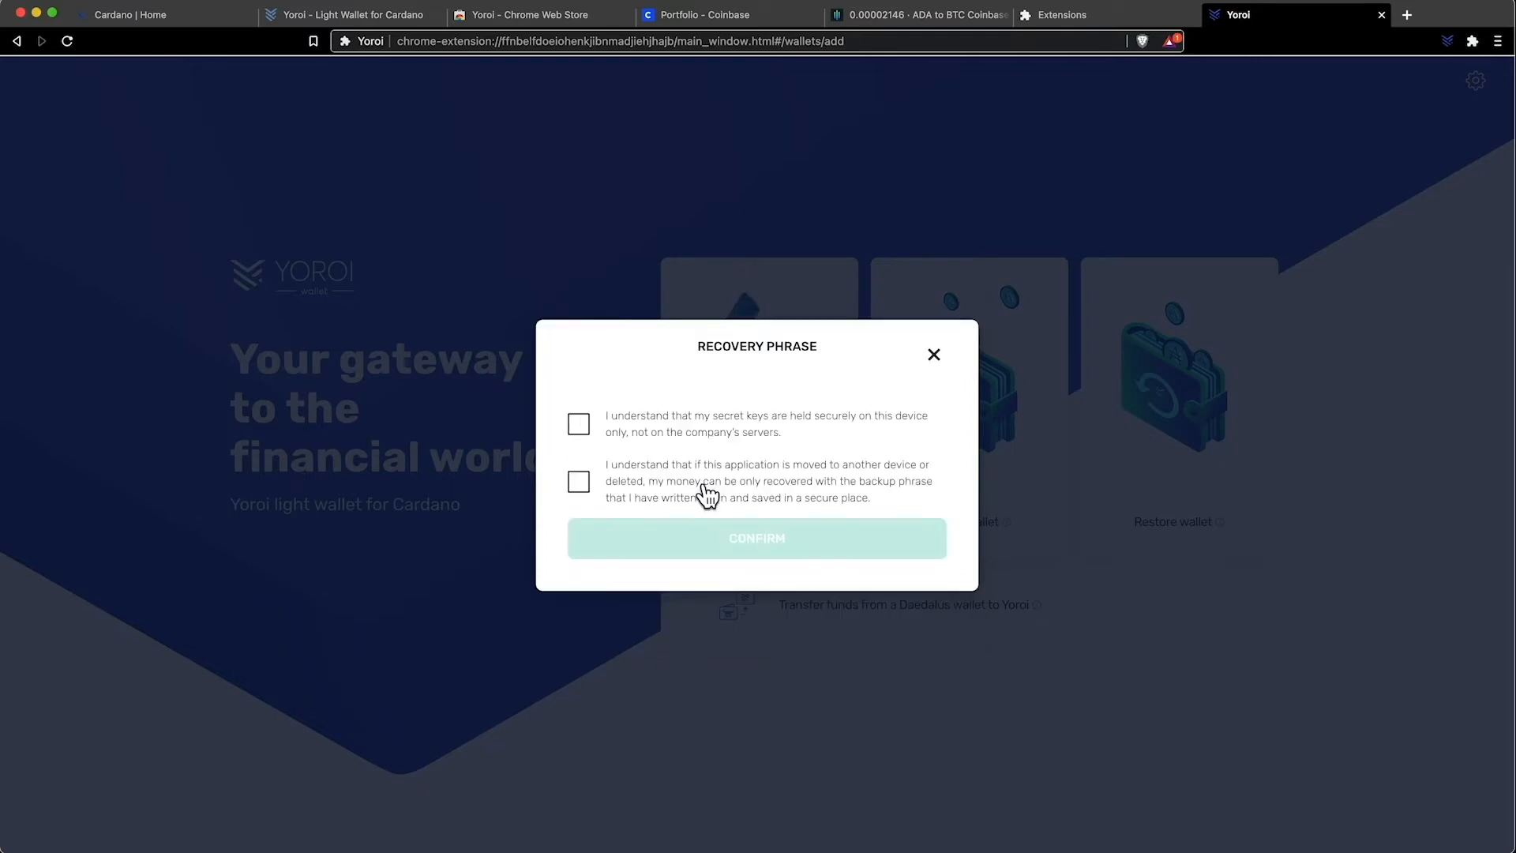
Accept both acknowledgements and confirm to finish creating the ADA wallet.
{"action": "left_click", "coordinate": [578, 424]}
{"action": "left_click", "coordinate": [578, 482]}
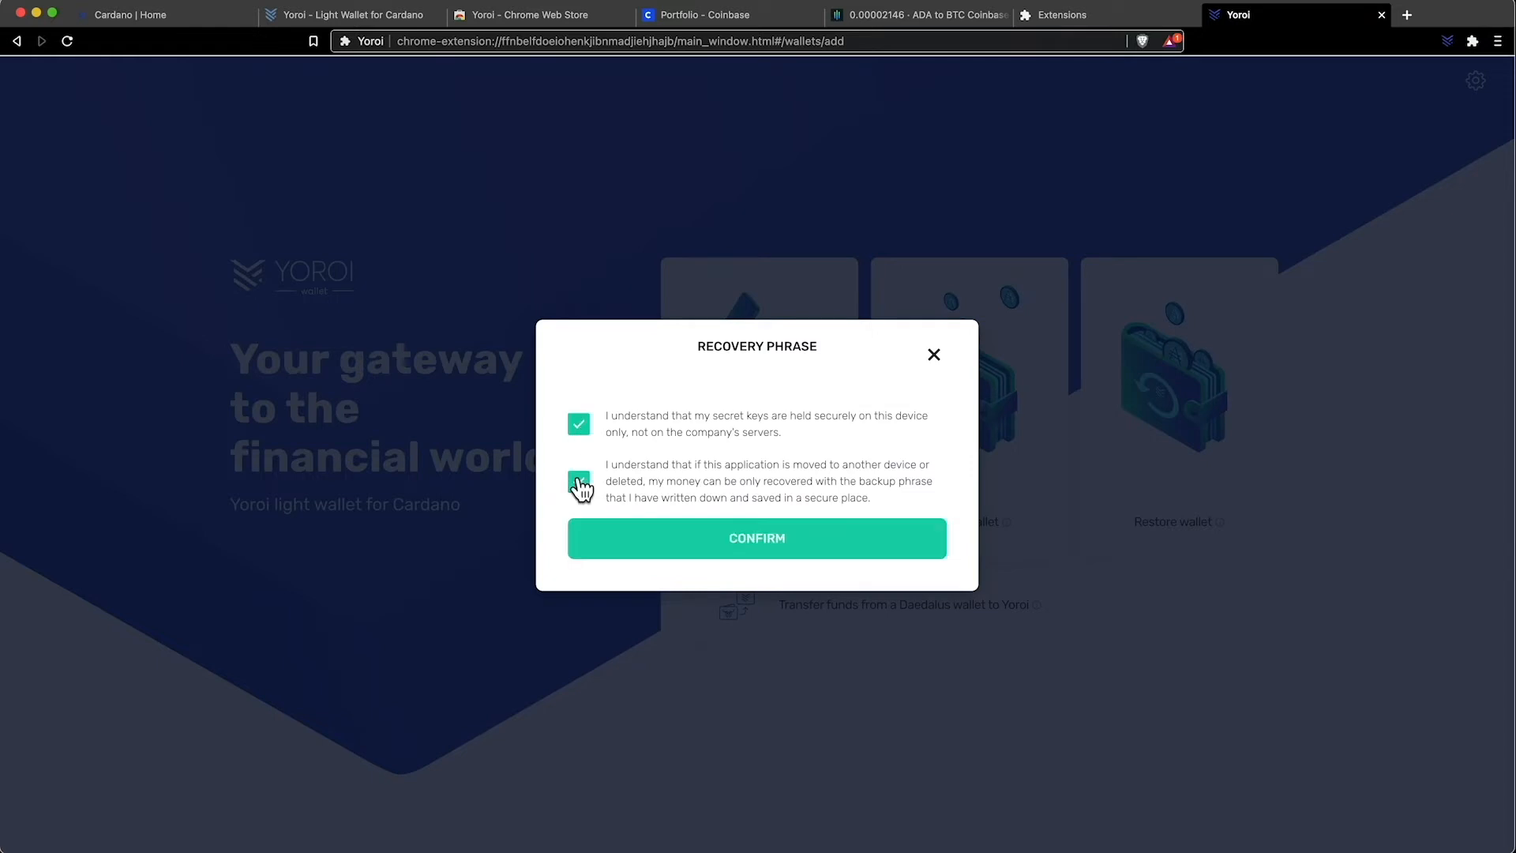
{"action": "left_click", "coordinate": [752, 541]}
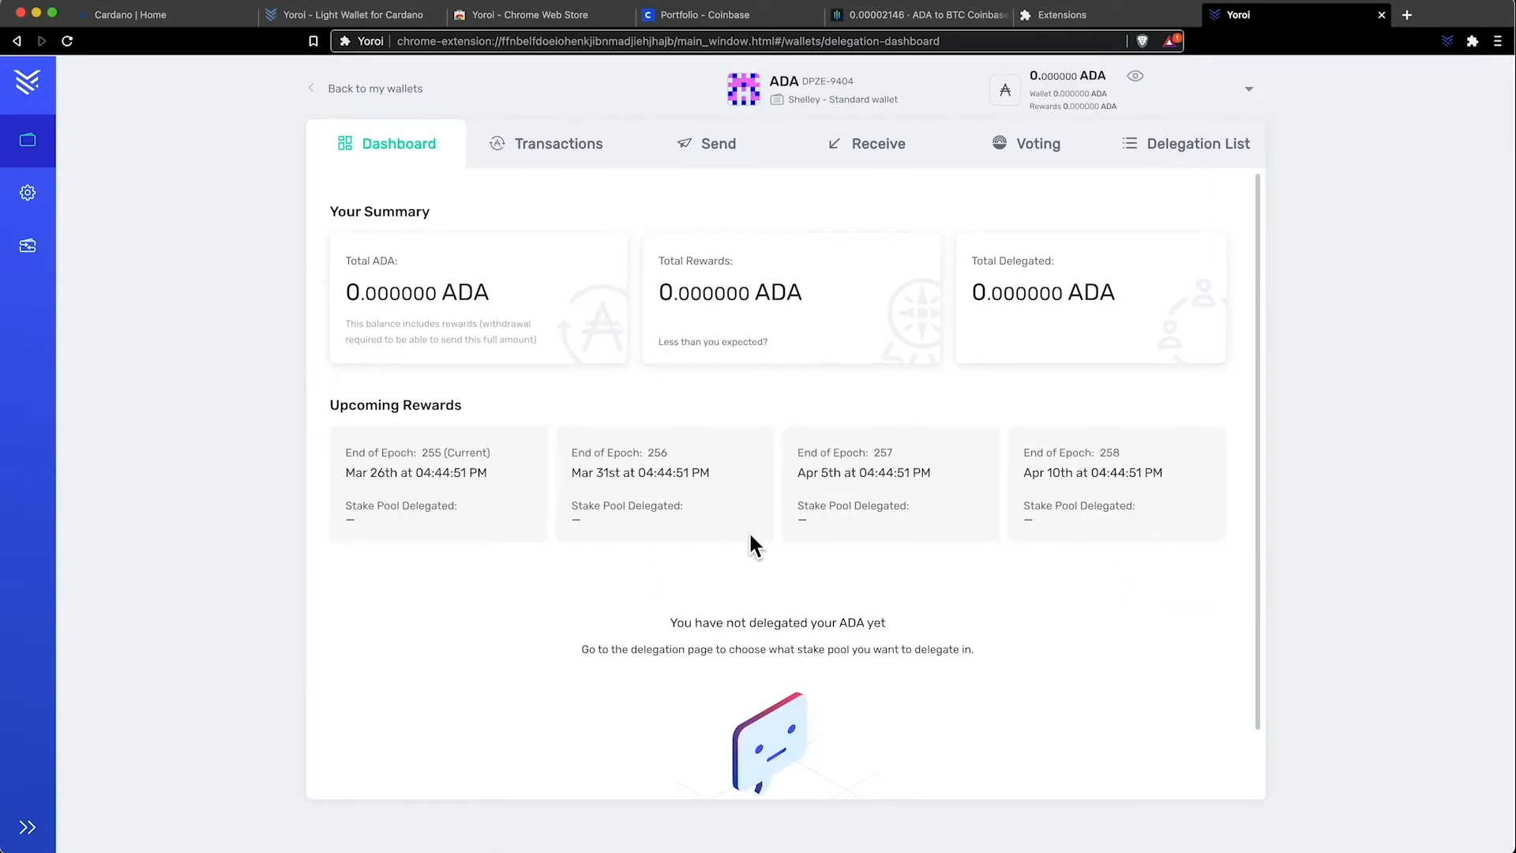
Generate a new receiving address, copy it, and switch to the Coinbase tab.
{"action": "left_click", "coordinate": [849, 154]}
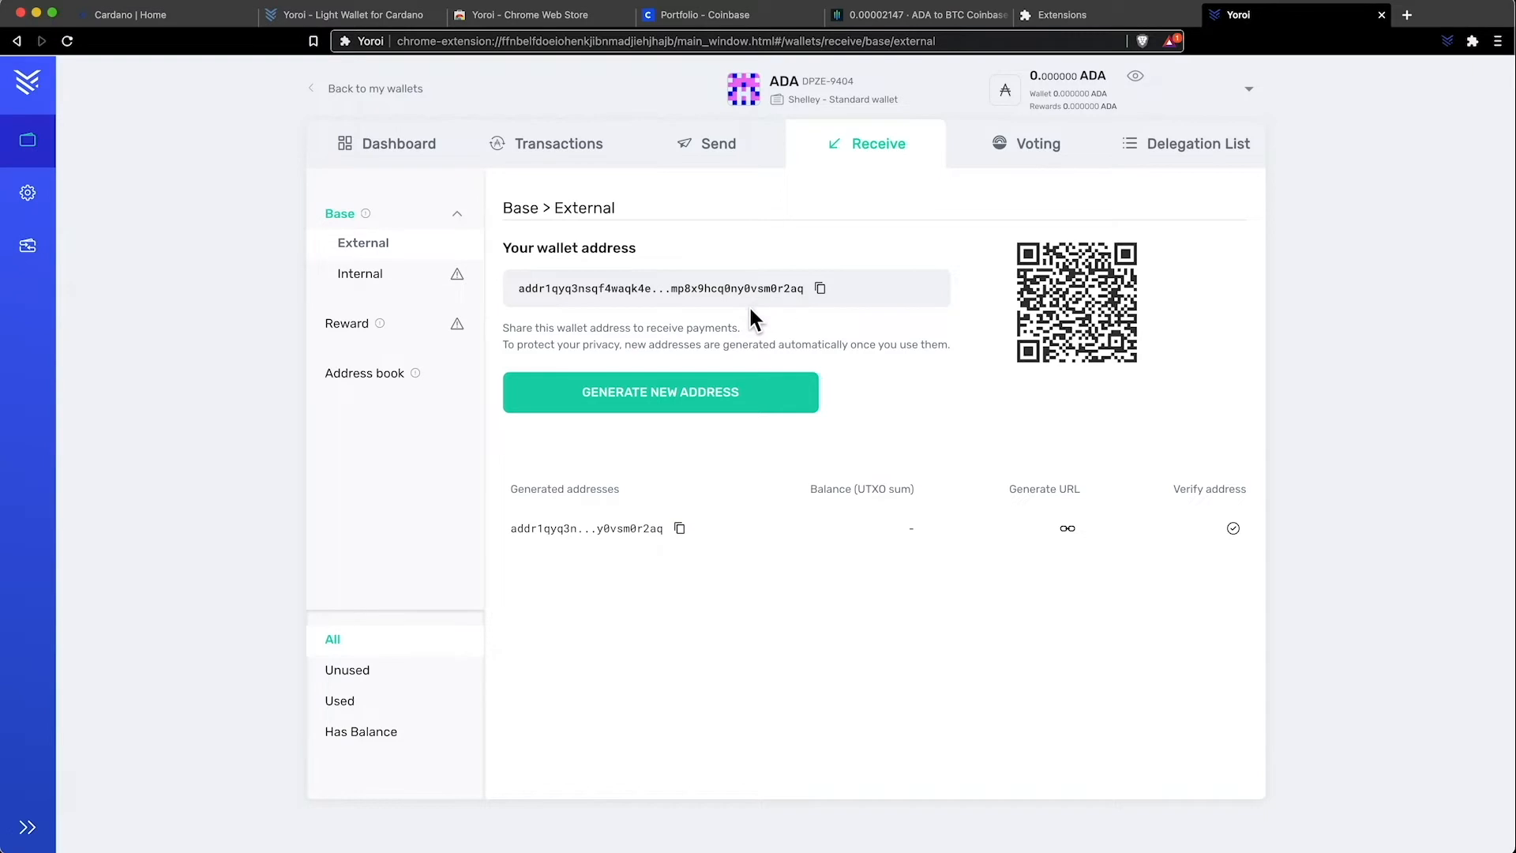
{"action": "left_click", "coordinate": [711, 408]}
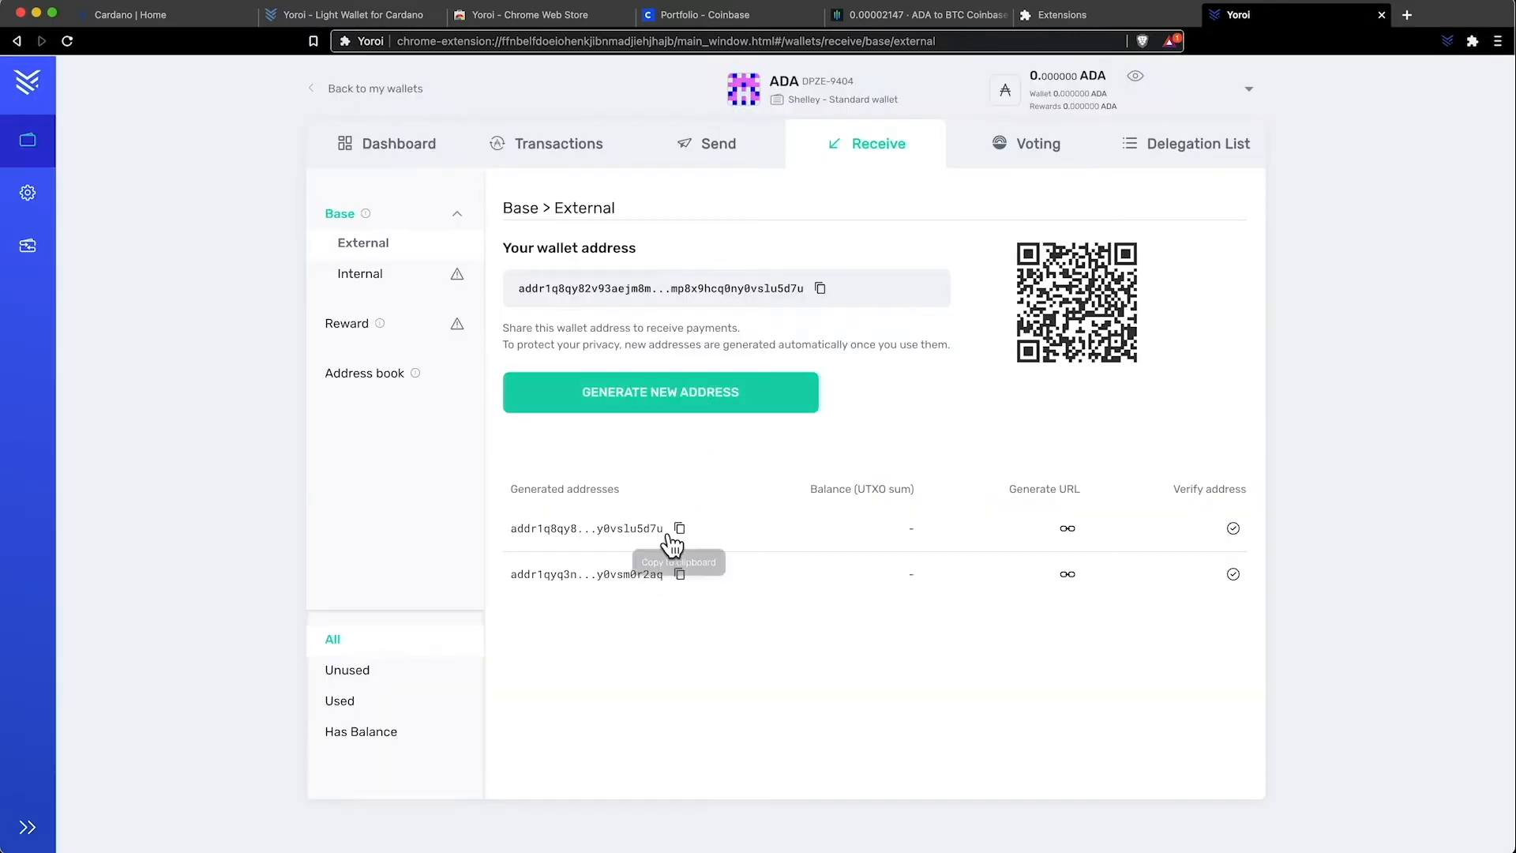
{"action": "left_click", "coordinate": [681, 574]}
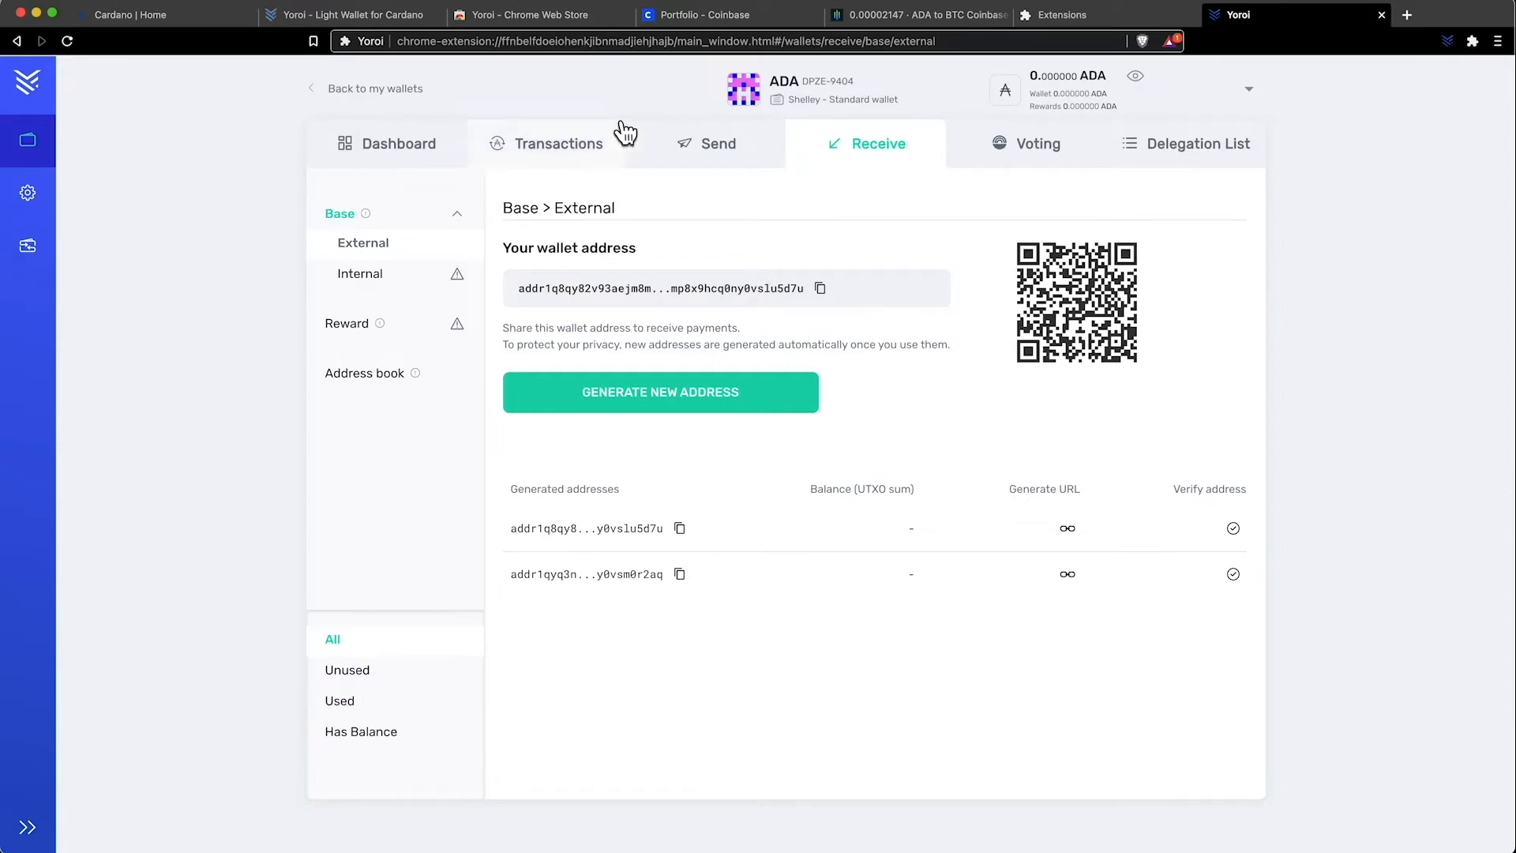
{"action": "left_click", "coordinate": [745, 19]}
Sign in to Coinbase with the account e-mail and password.
{"action": "type", "text": "••••••••••••••••••••"}
{"action": "key", "text": "Tab"}
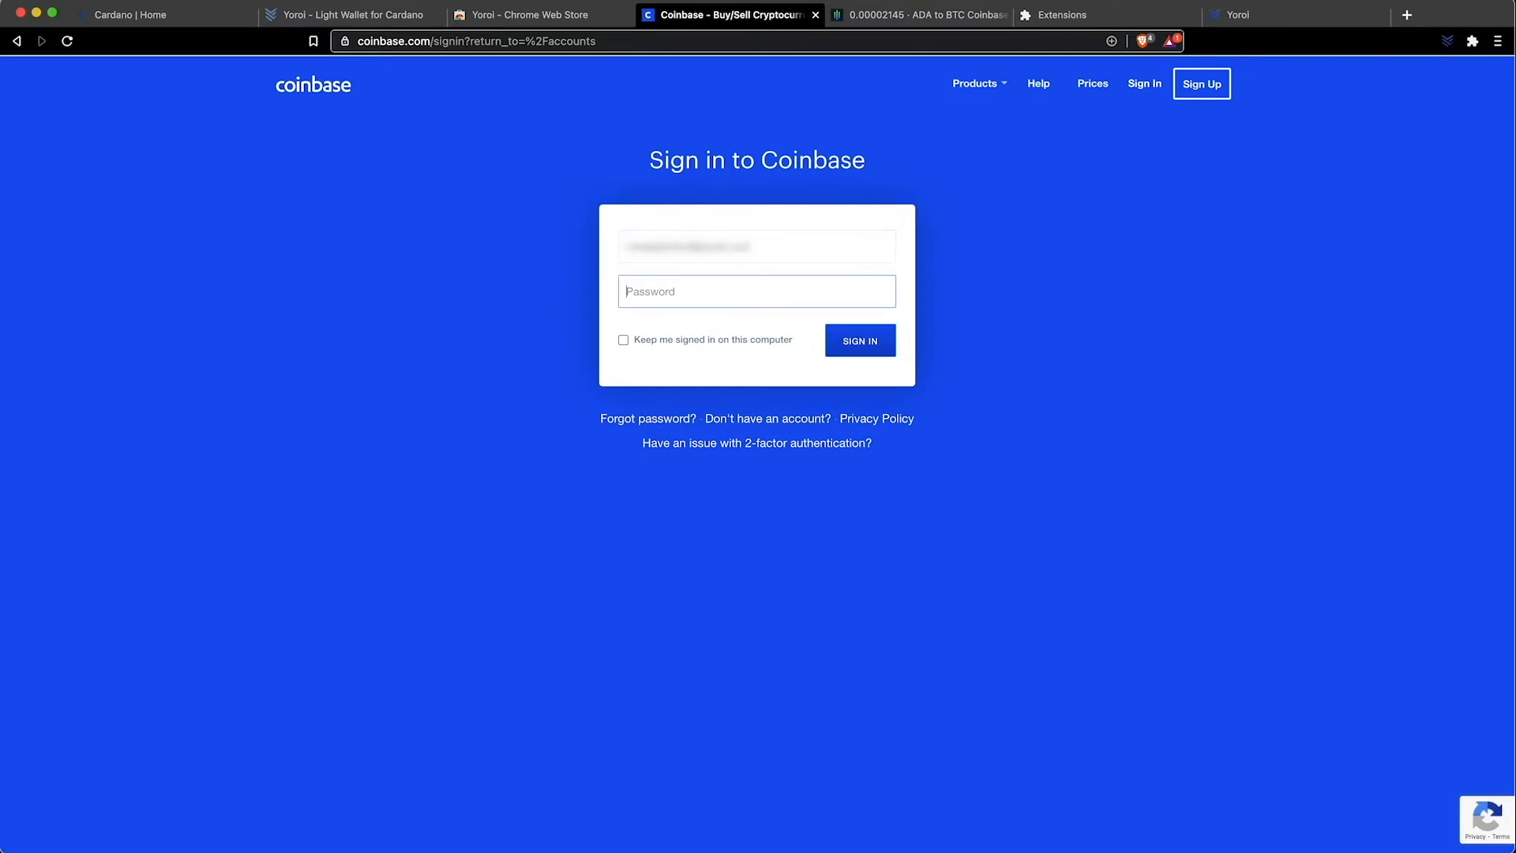
{"action": "type", "text": "••••••••••"}
{"action": "key", "text": "Return"}
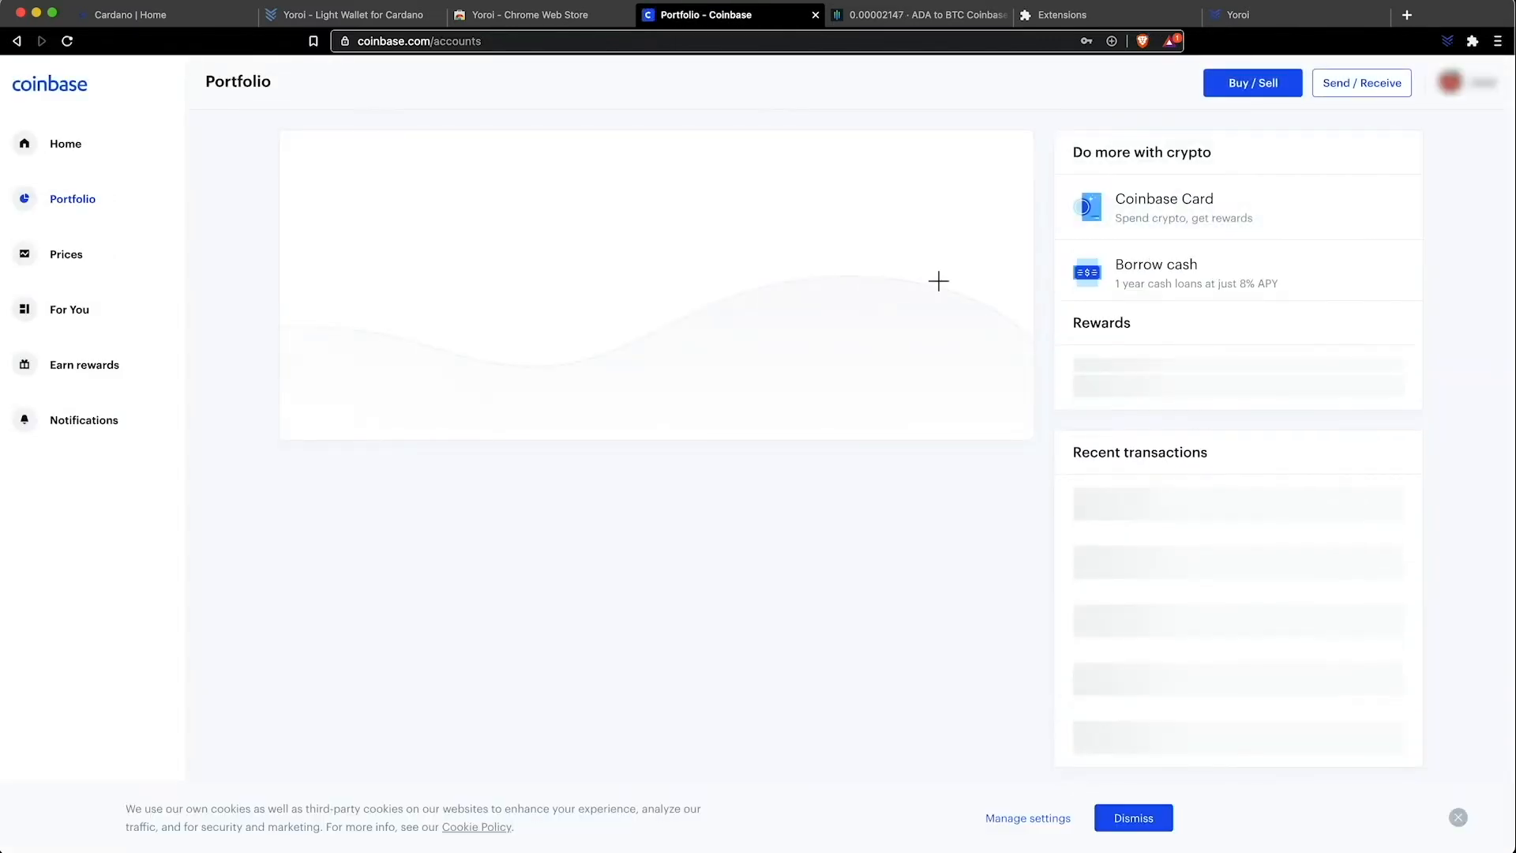
Convert all 0.04235144 ETH ($67.18) into 58.316625 ADA with Coinbase Convert.
{"action": "left_click", "coordinate": [1256, 83]}
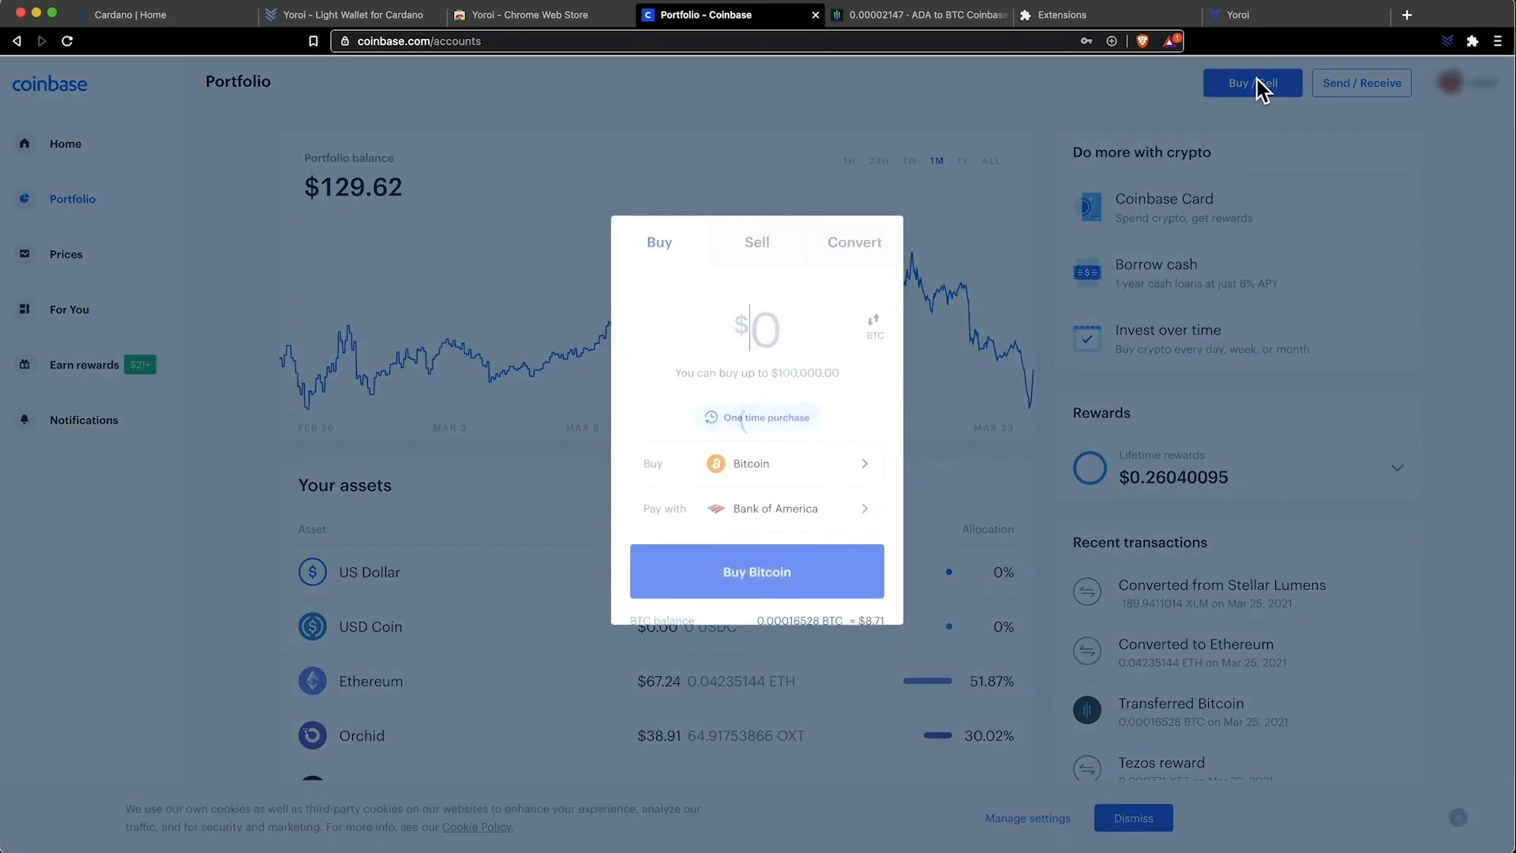
{"action": "left_click", "coordinate": [851, 251]}
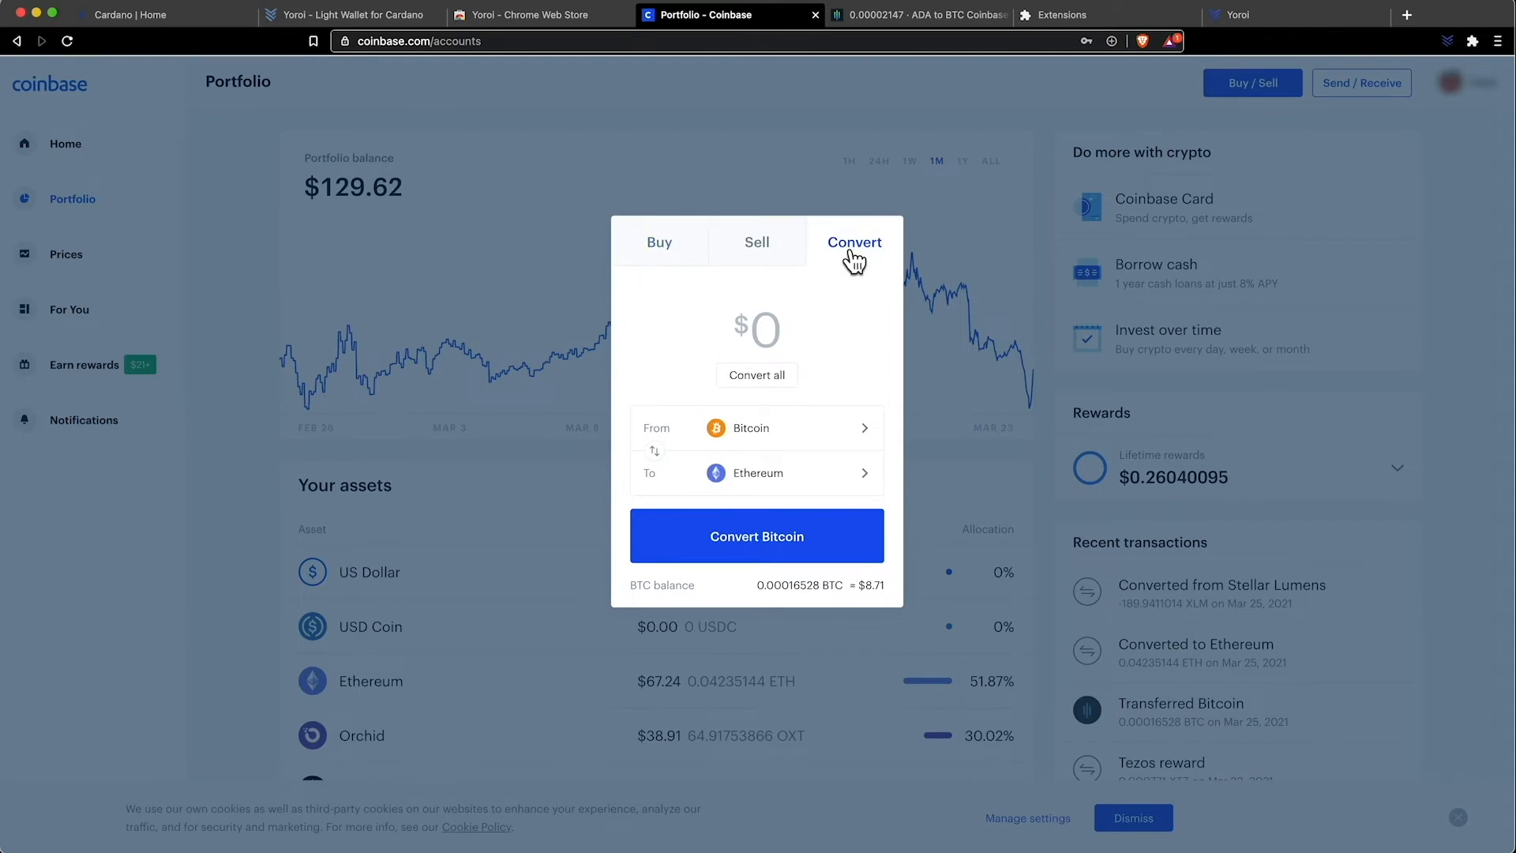
{"action": "left_click", "coordinate": [789, 433]}
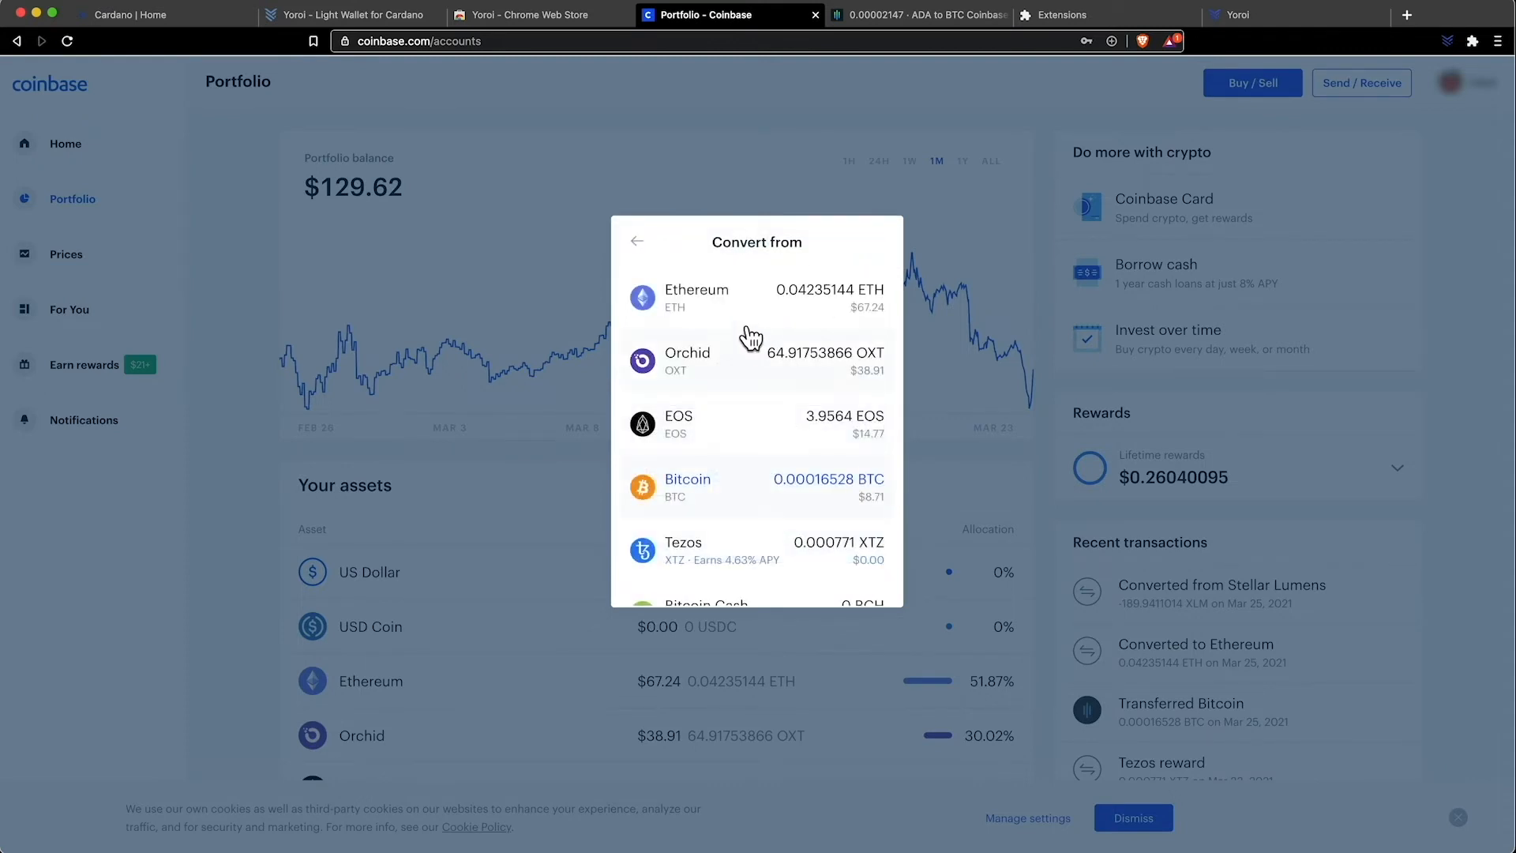
{"action": "left_click", "coordinate": [777, 317]}
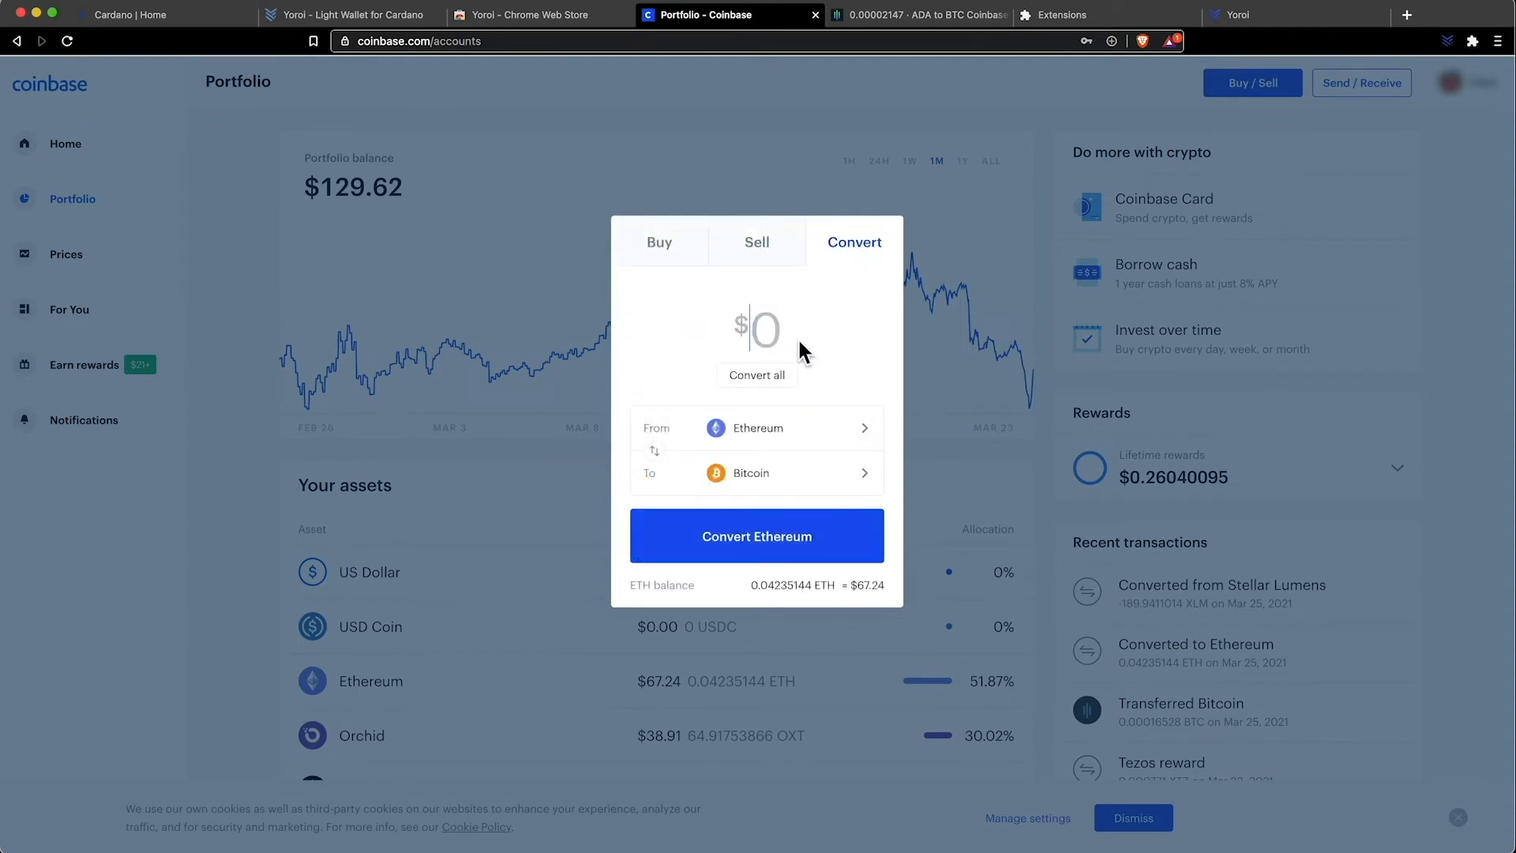
{"action": "left_click", "coordinate": [807, 476]}
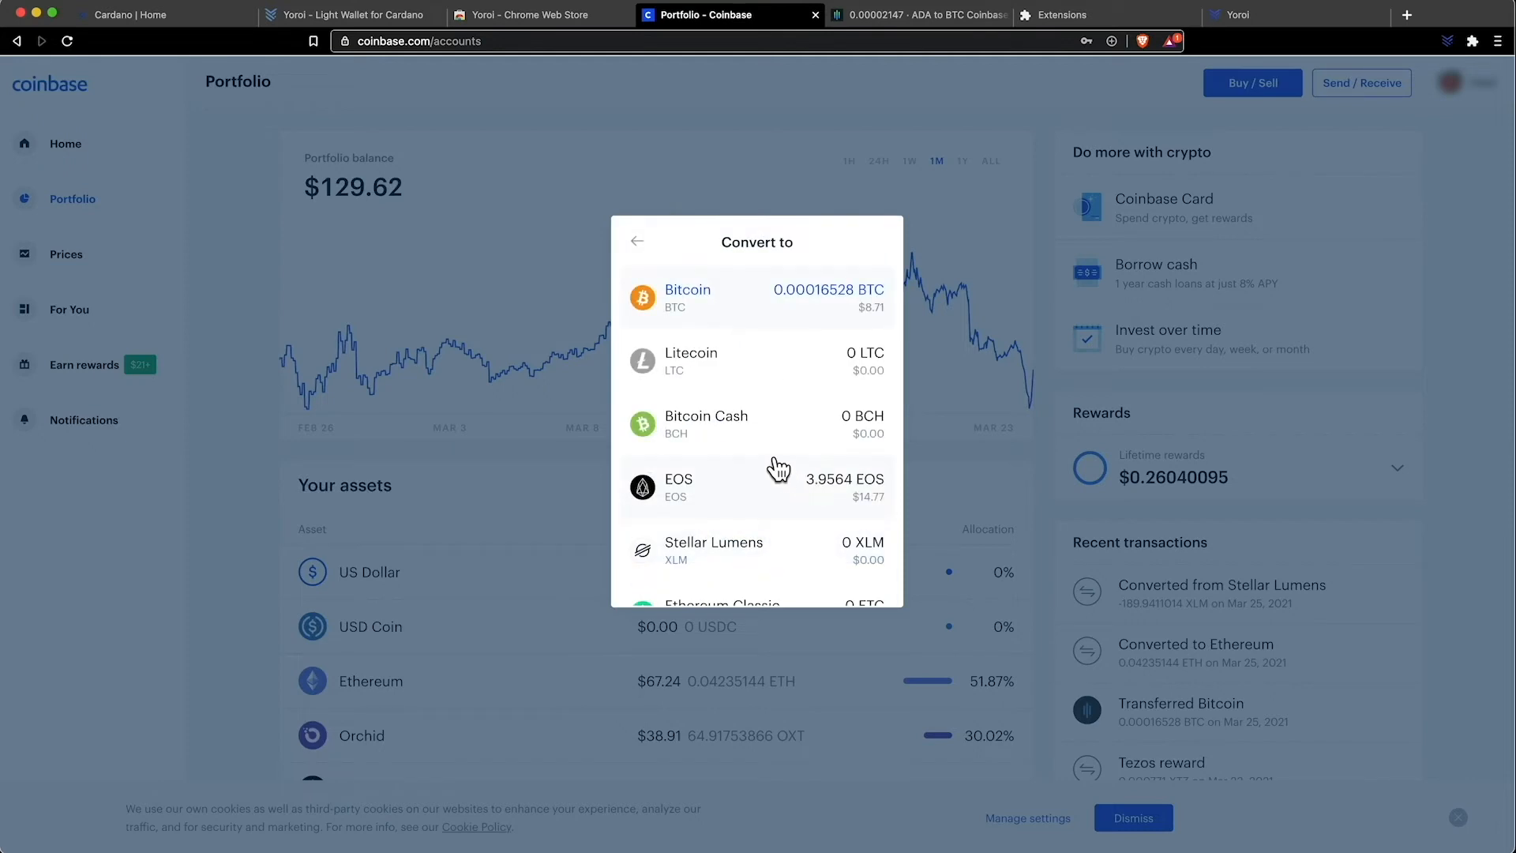
{"action": "scroll", "coordinate": [784, 476], "scroll_direction": "down", "scroll_amount": 15}
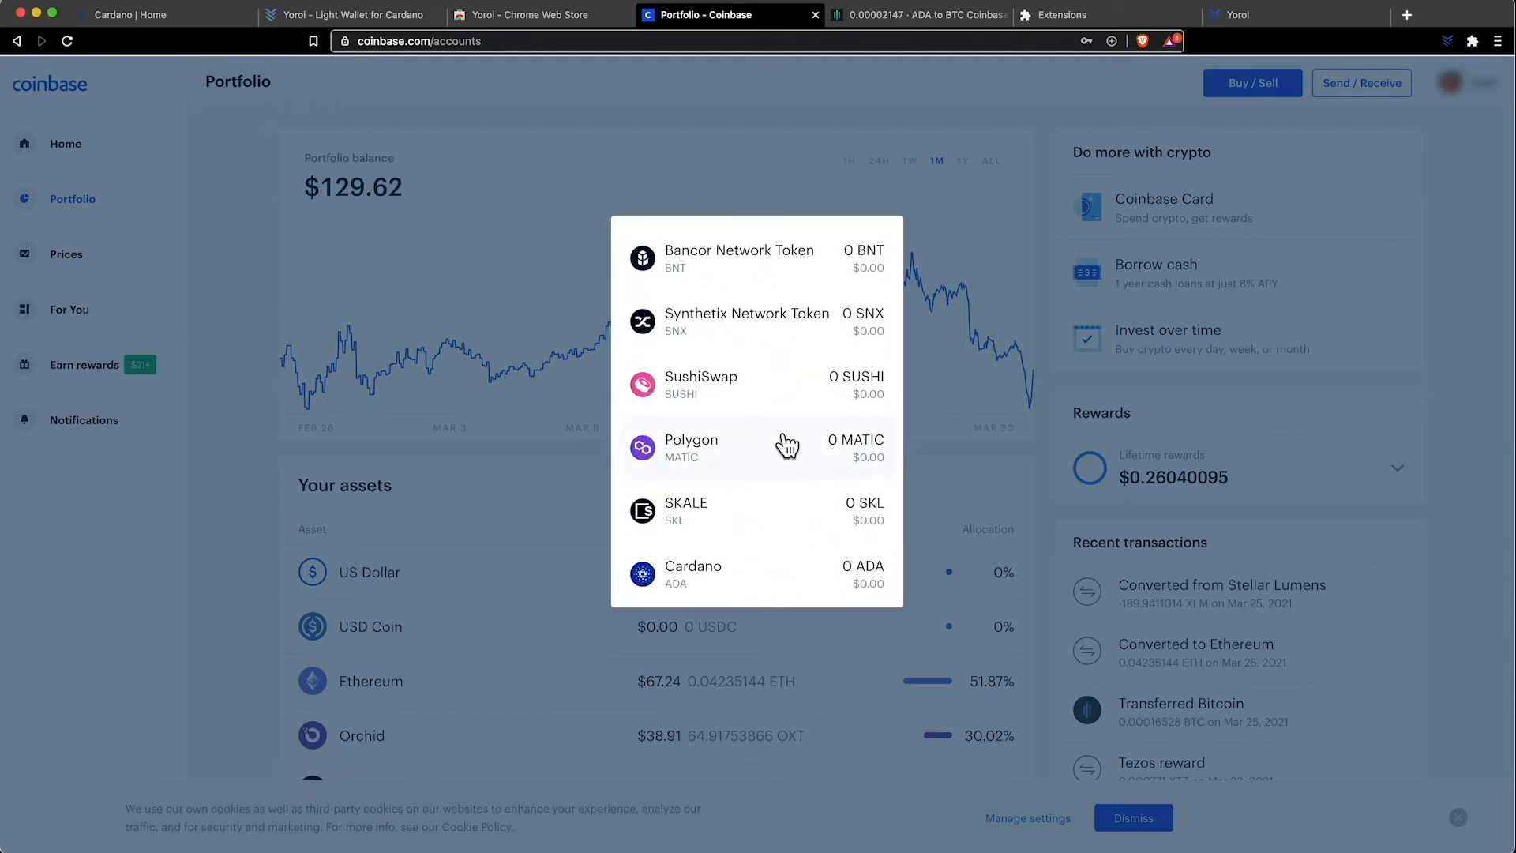
{"action": "left_click", "coordinate": [746, 585]}
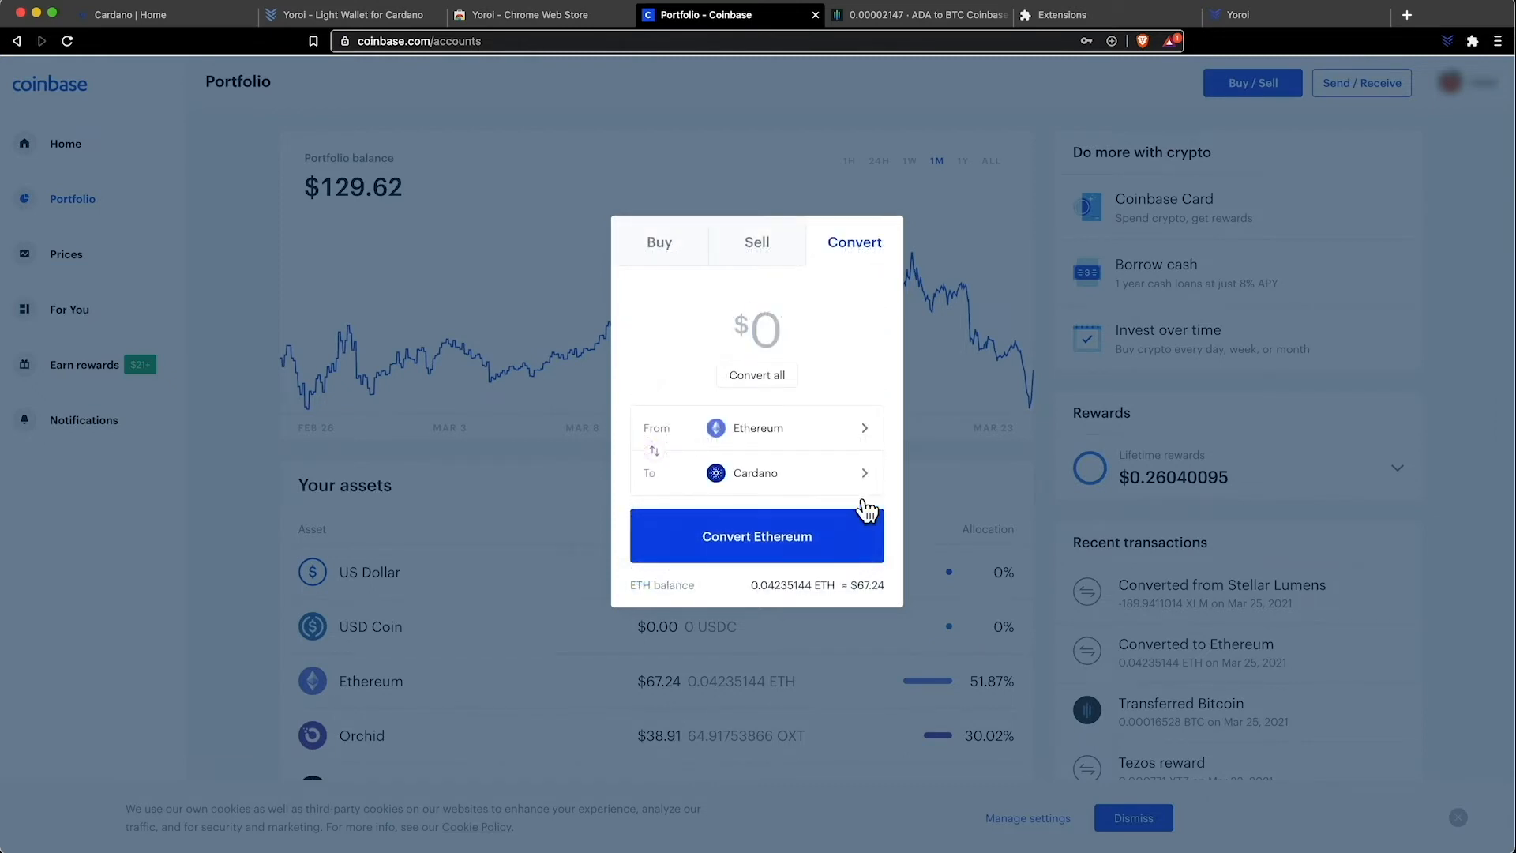
{"action": "left_click", "coordinate": [764, 385]}
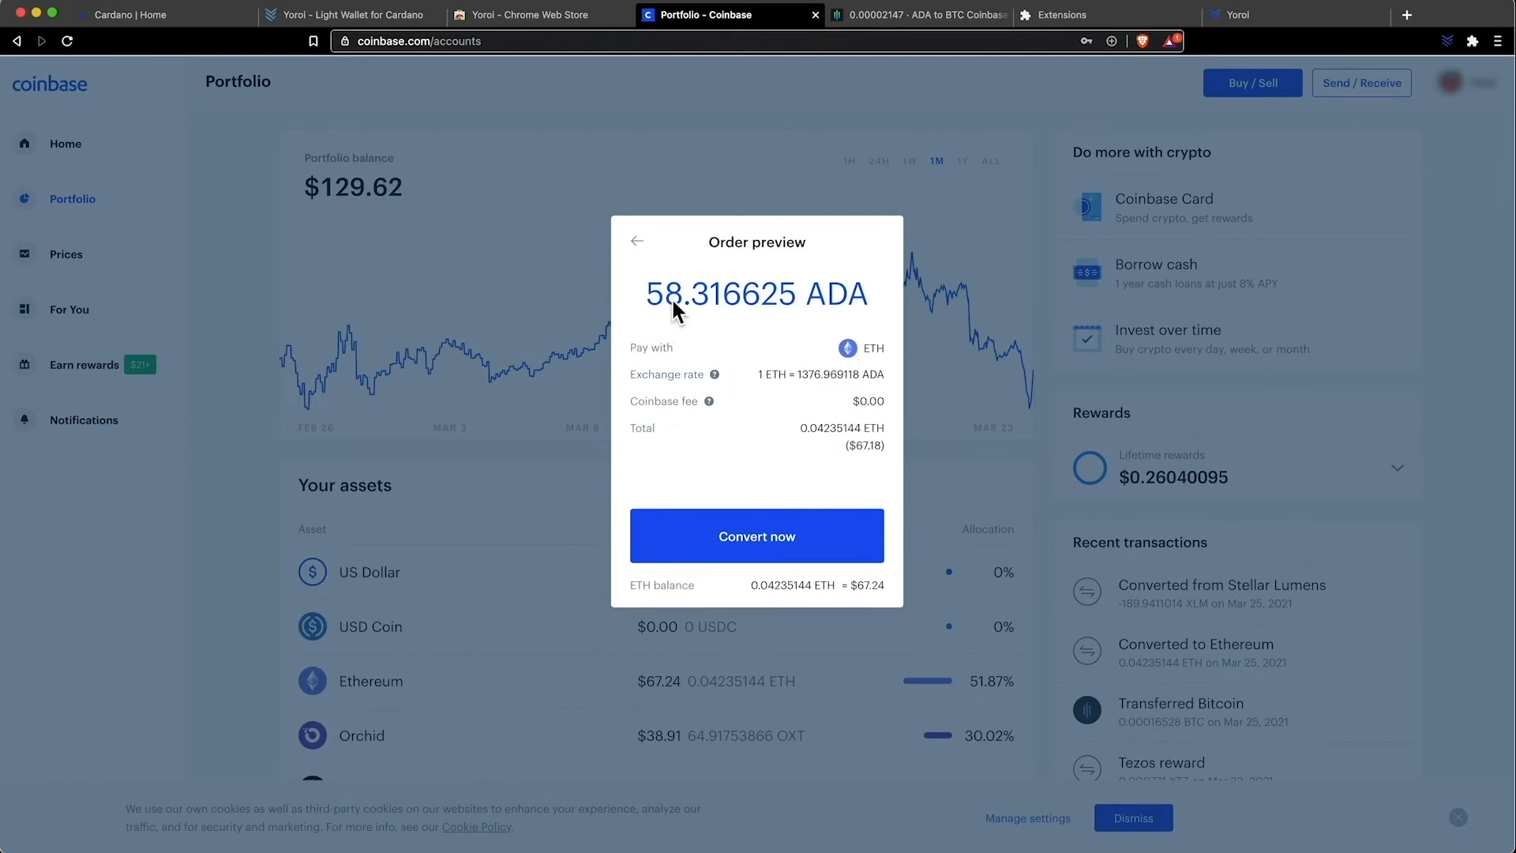
{"action": "left_click", "coordinate": [770, 540]}
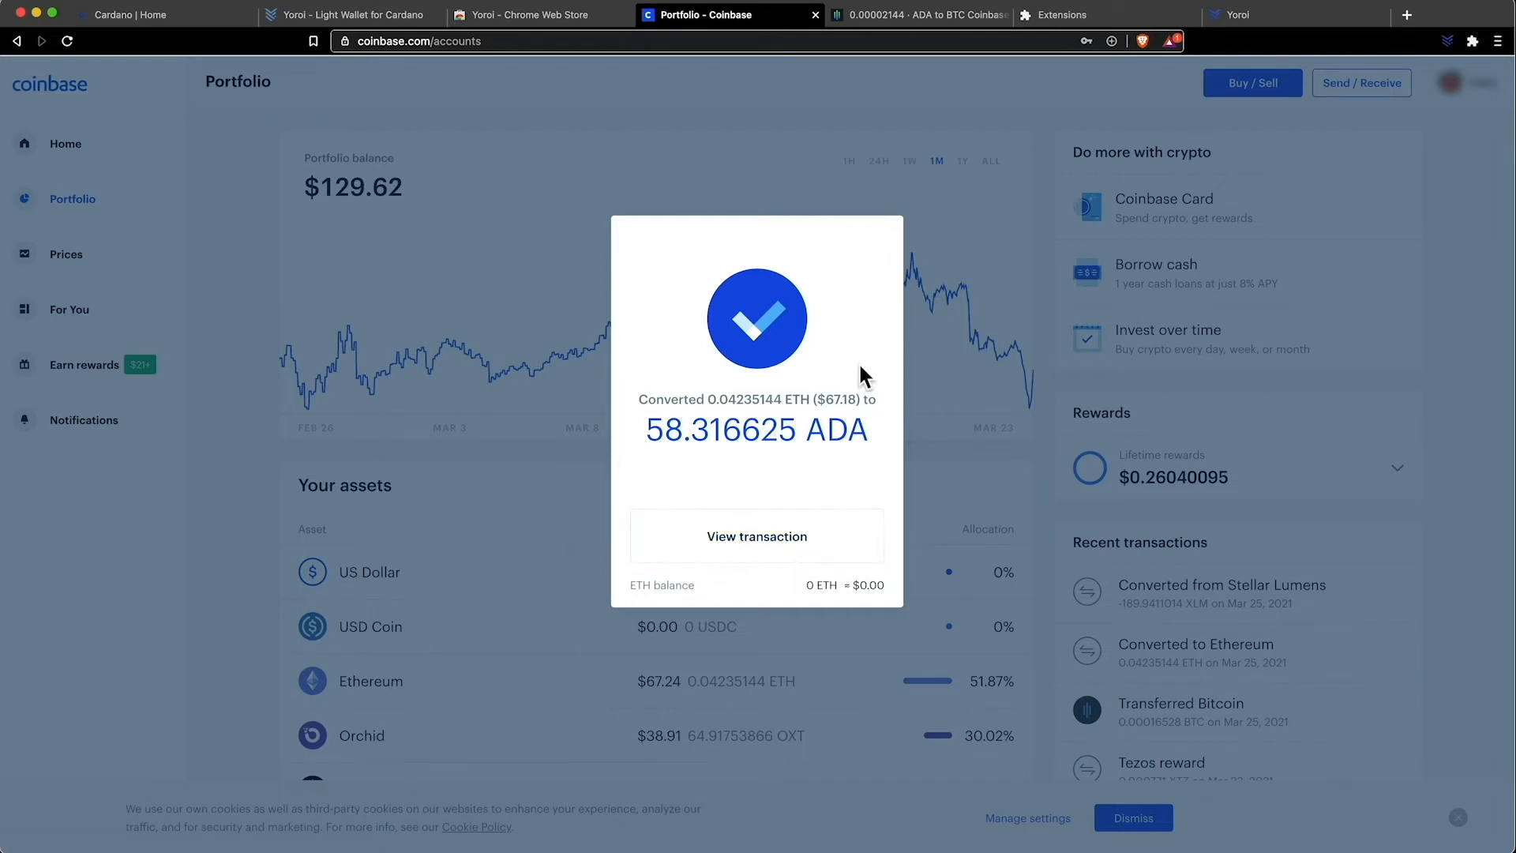
{"action": "left_click", "coordinate": [929, 21]}
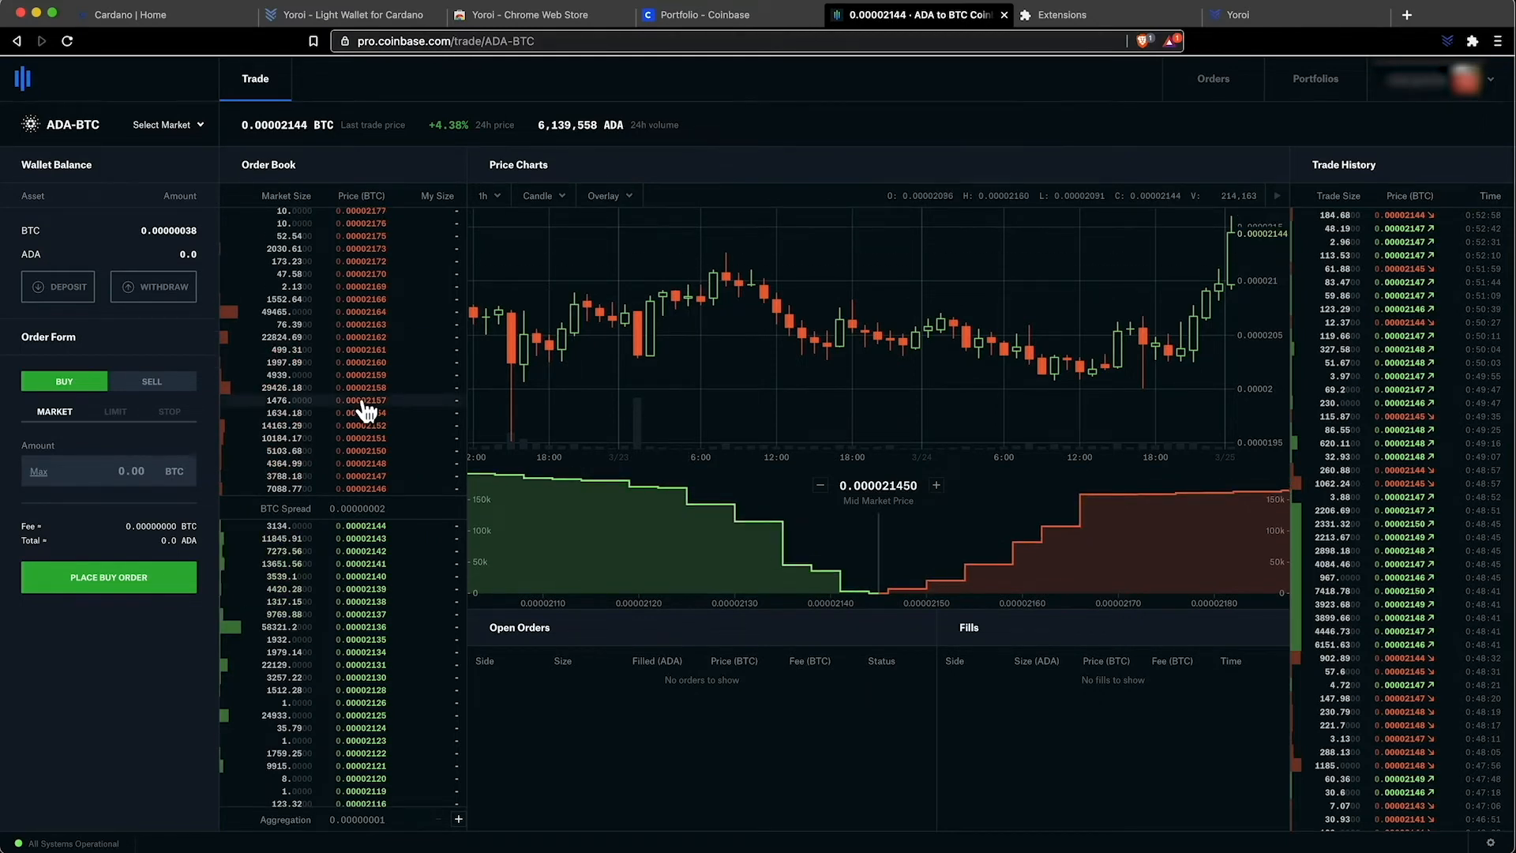
In Coinbase Pro, set up an ADA deposit from Coinbase.com to the Default Portfolio (58.3 available).
{"action": "left_click", "coordinate": [122, 423]}
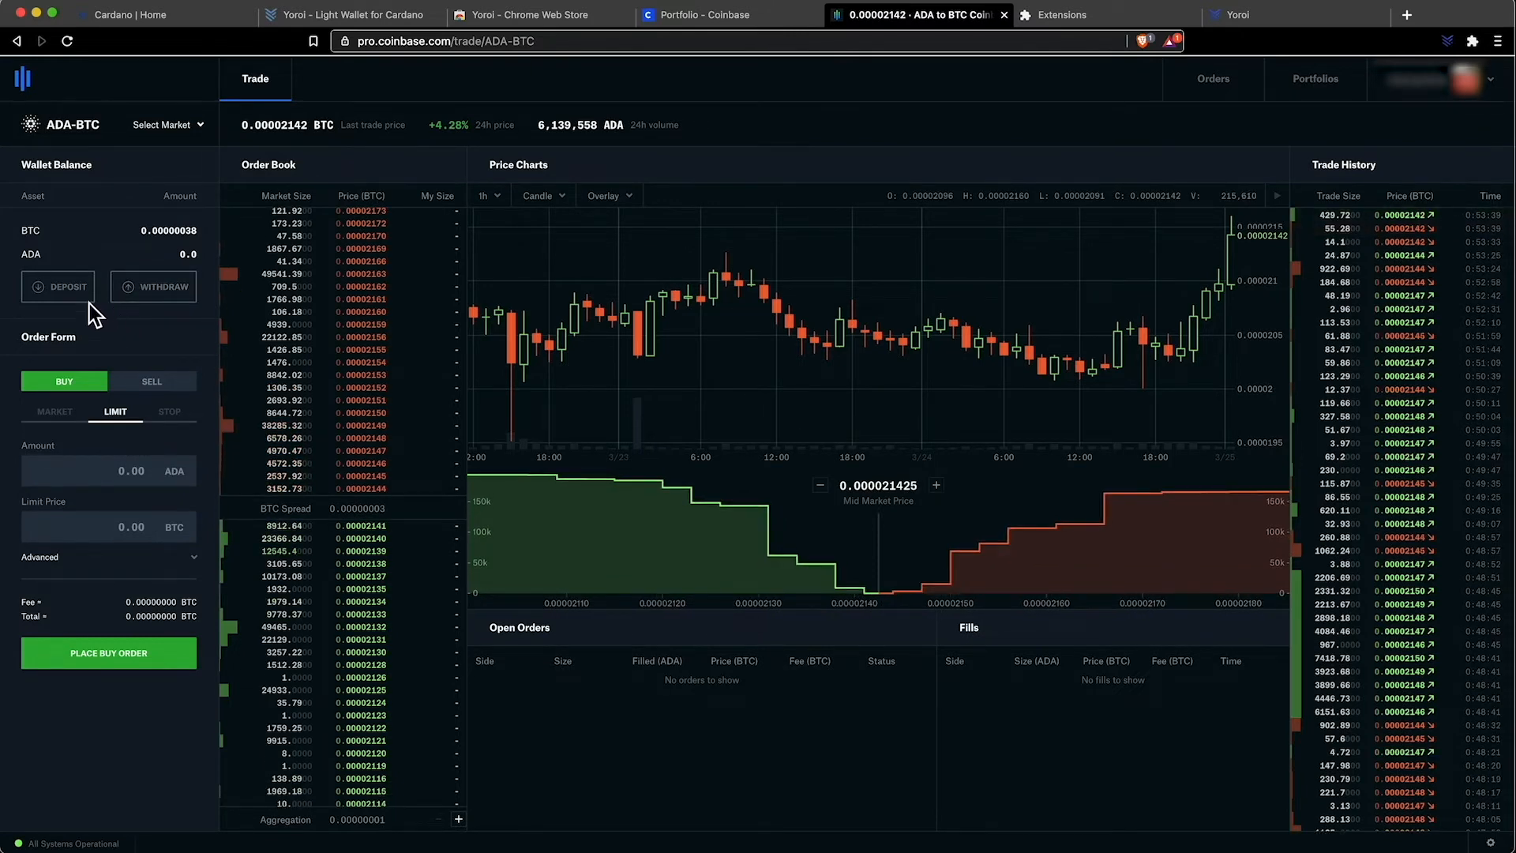
{"action": "left_click", "coordinate": [47, 288]}
{"action": "left_click", "coordinate": [675, 208]}
{"action": "type", "text": "car"}
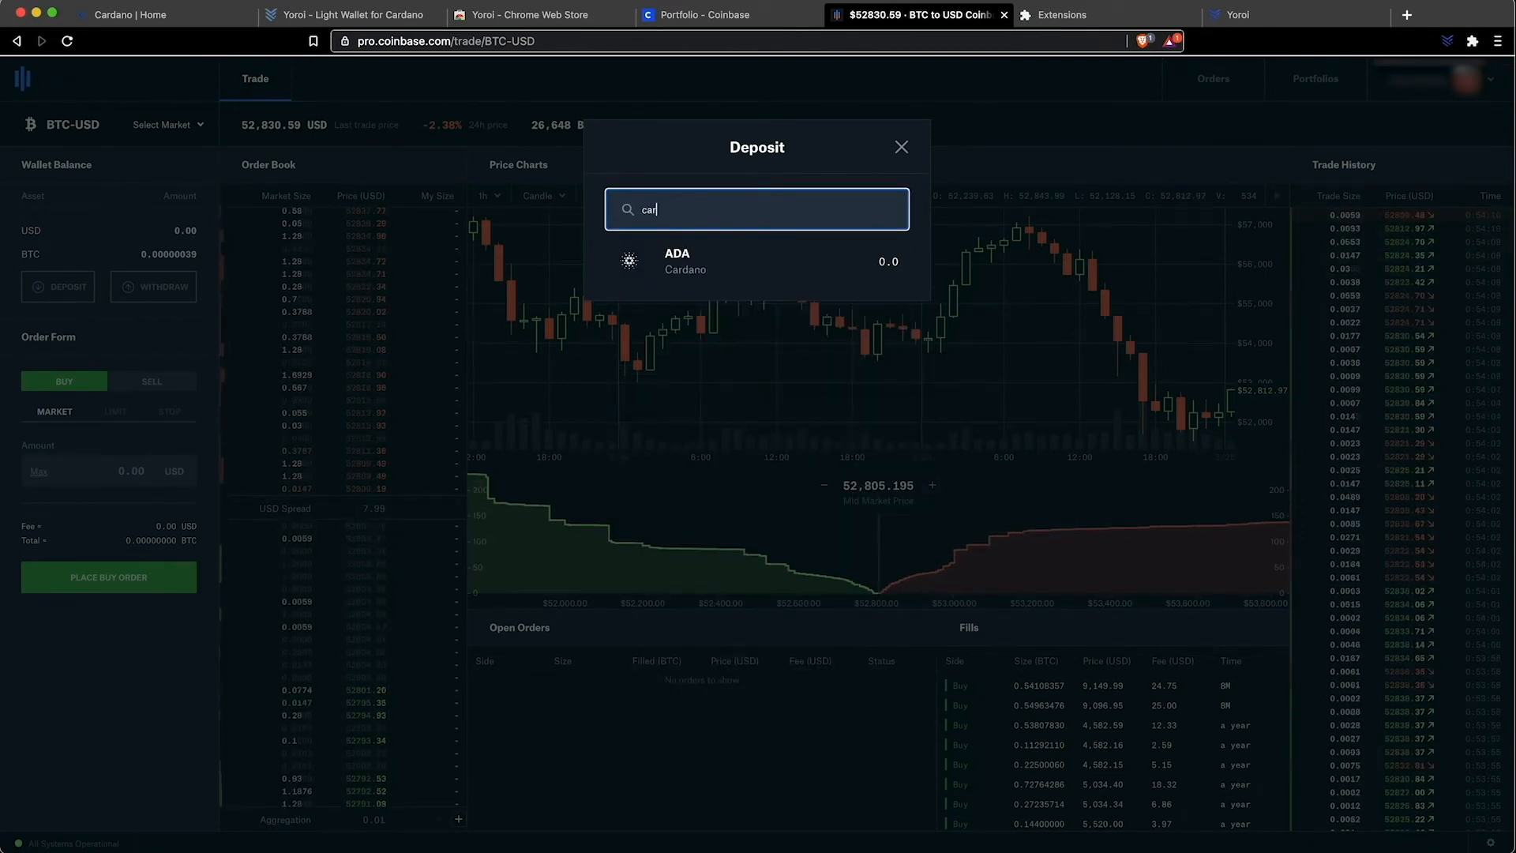
{"action": "left_click", "coordinate": [679, 278]}
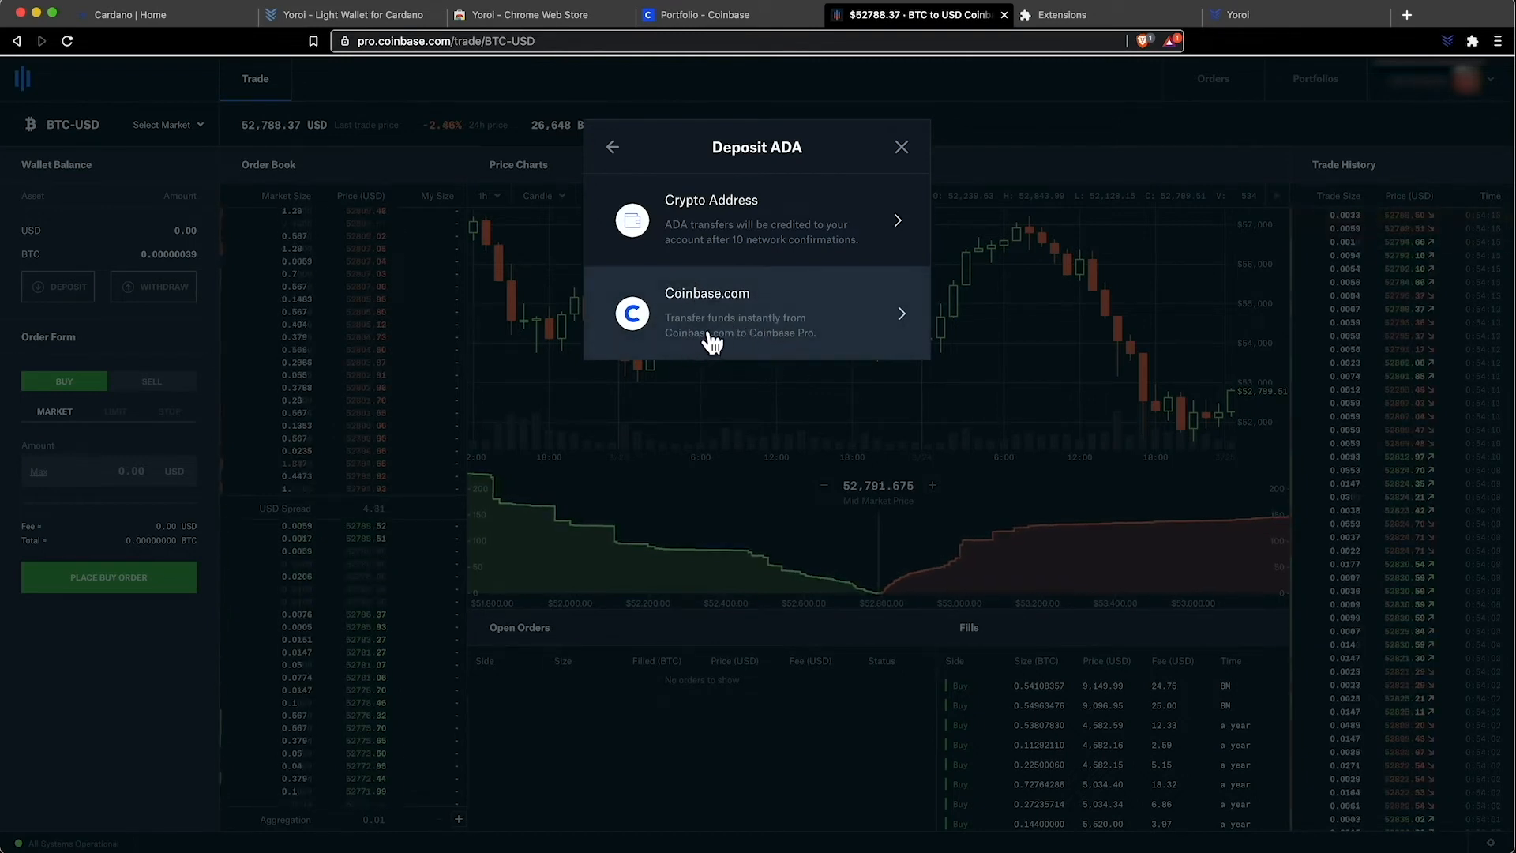
{"action": "left_click", "coordinate": [760, 320]}
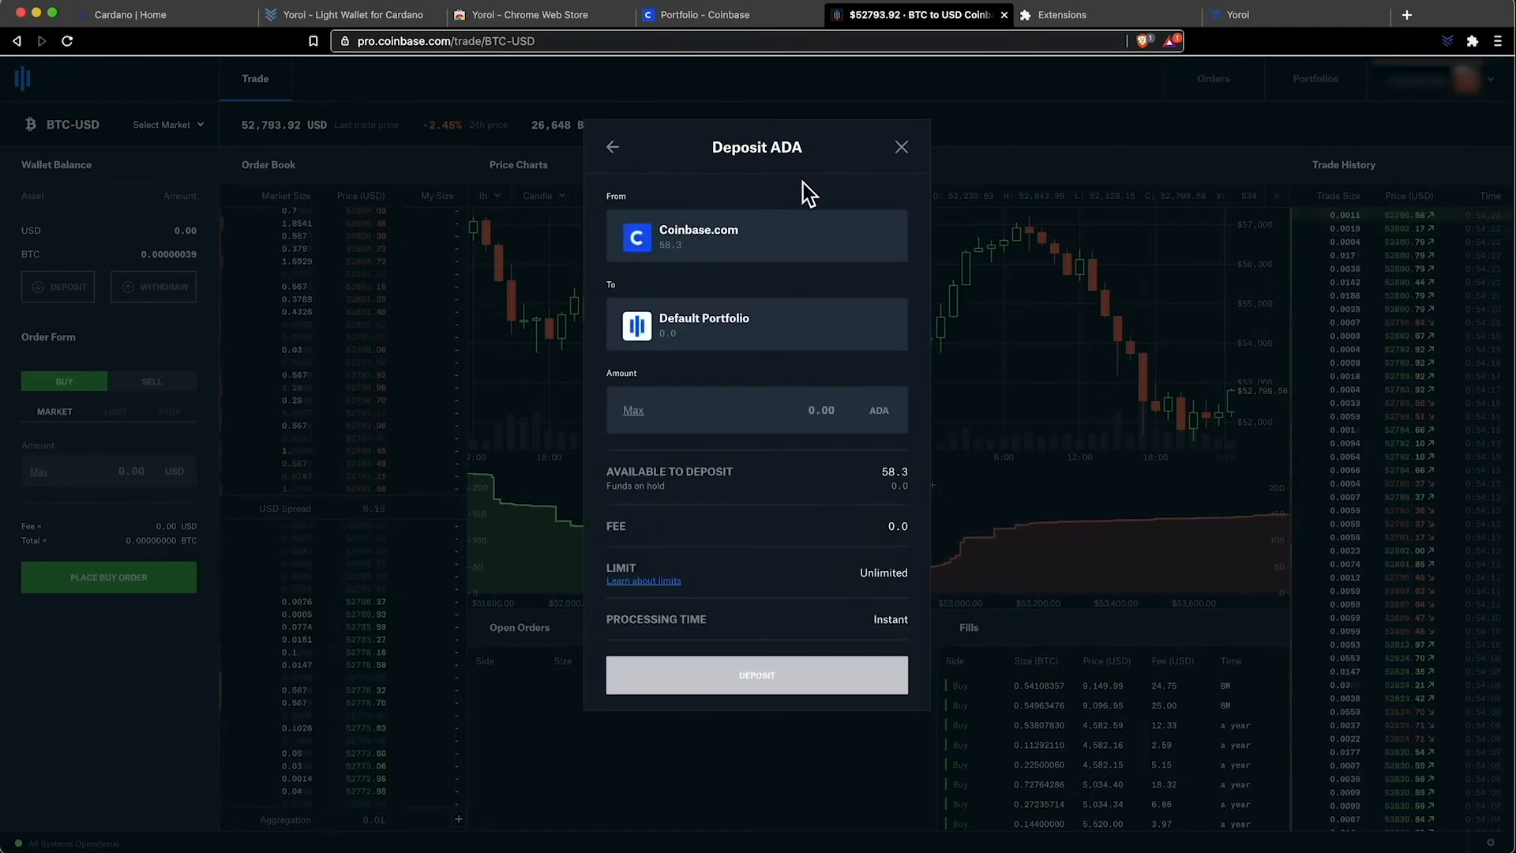
{"action": "left_click", "coordinate": [689, 15]}
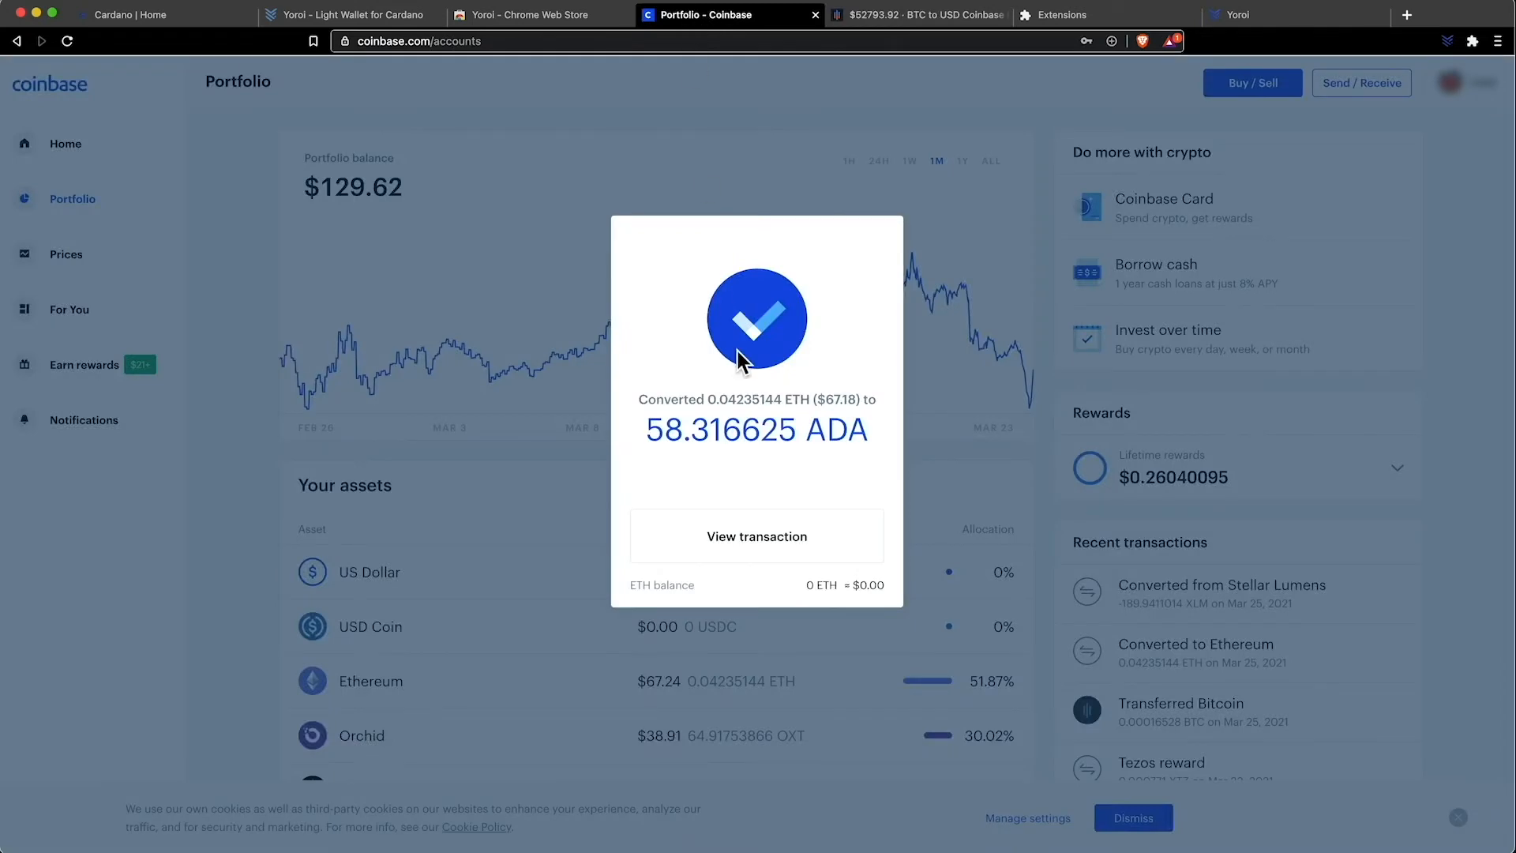
Set Coinbase to send all ADA ($66.00) to the pasted Yoroi receiving address.
{"action": "left_click", "coordinate": [859, 180]}
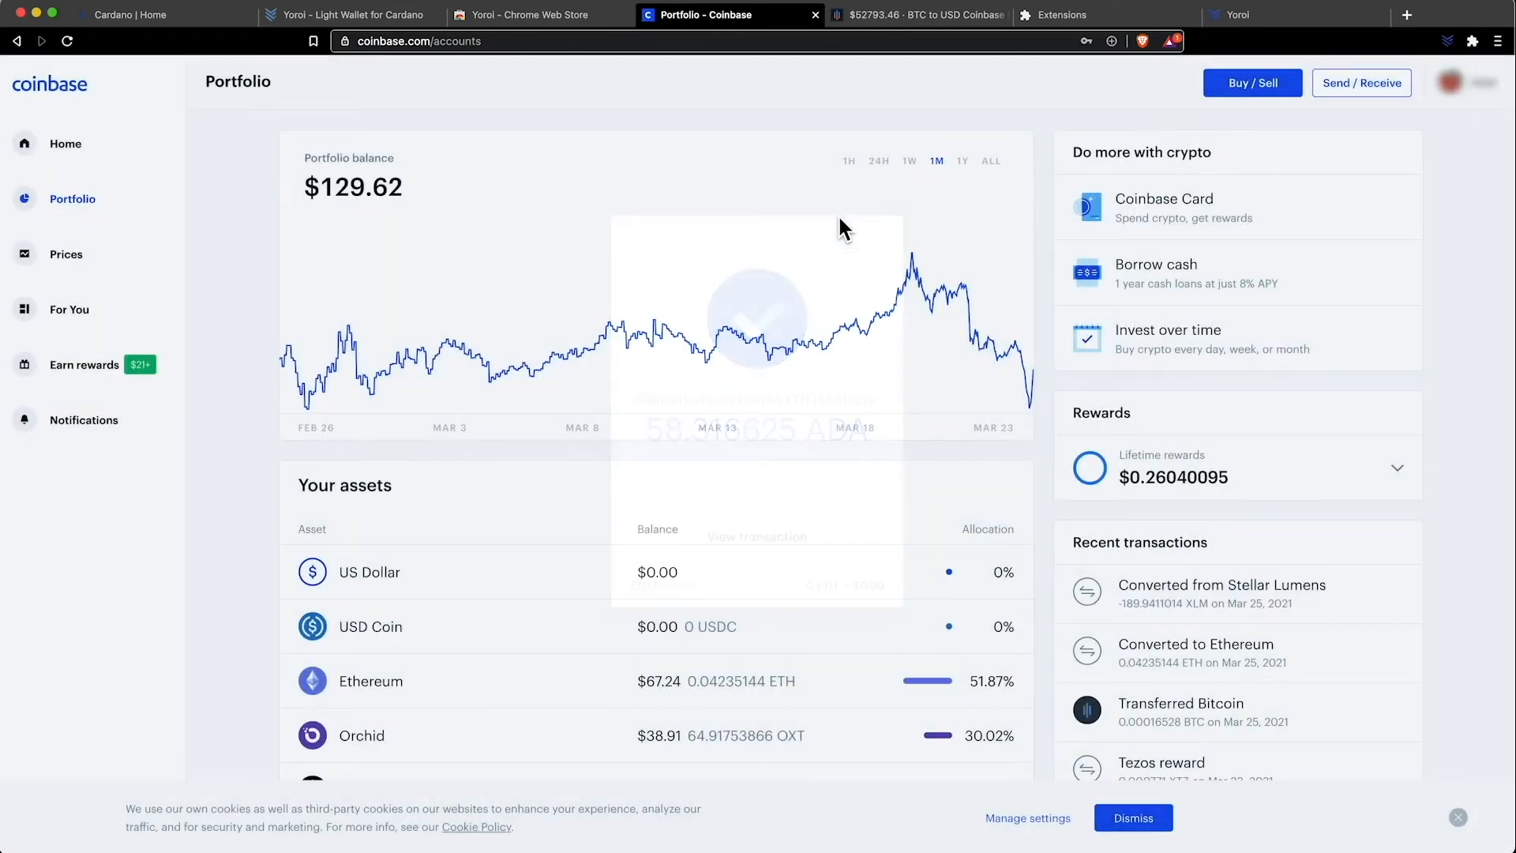
{"action": "left_click", "coordinate": [1361, 87]}
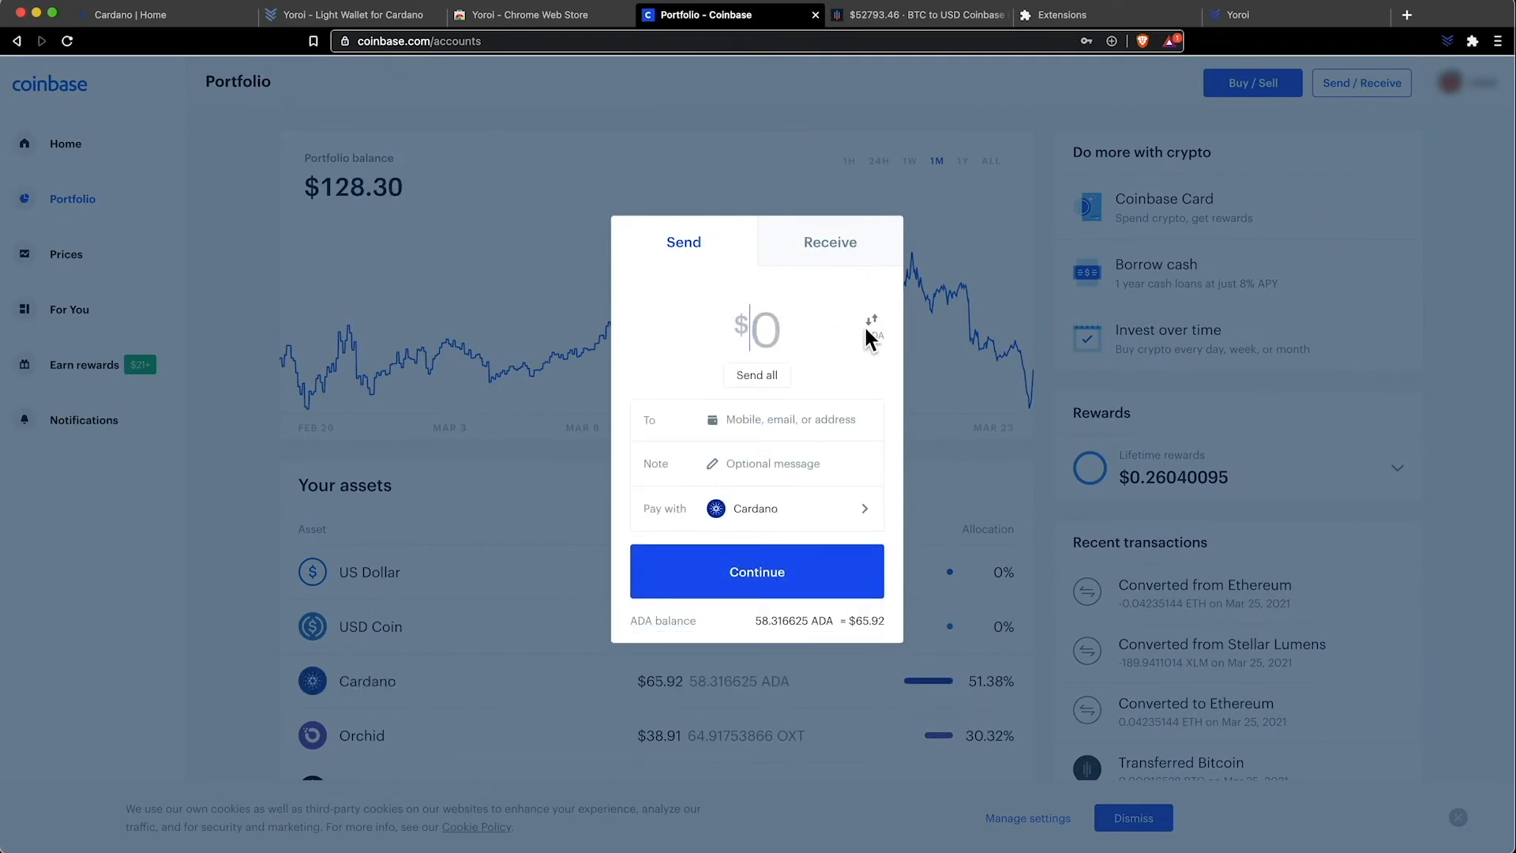
{"action": "left_click", "coordinate": [757, 377]}
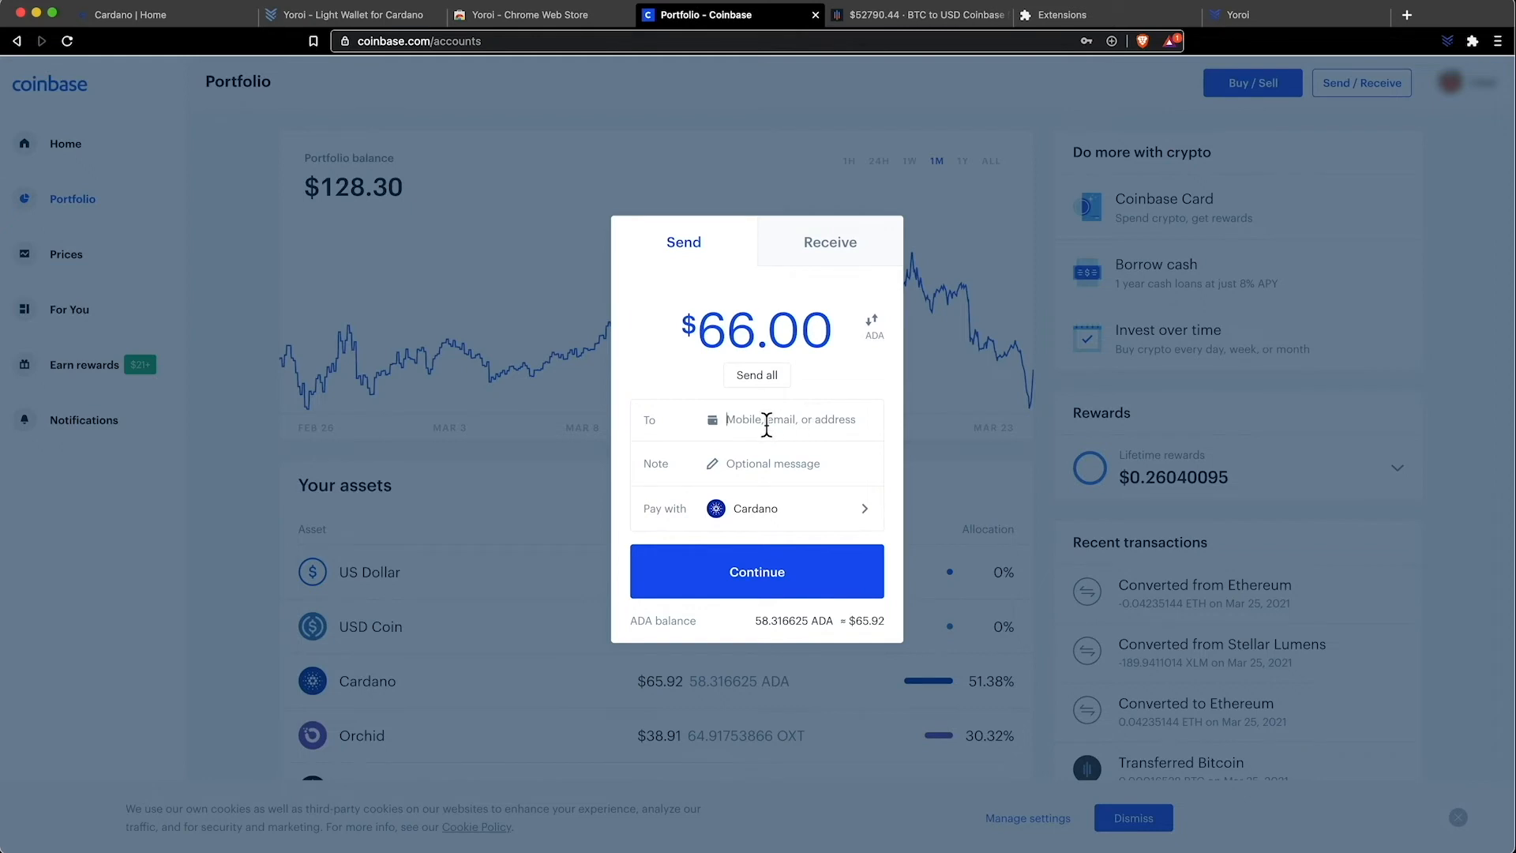
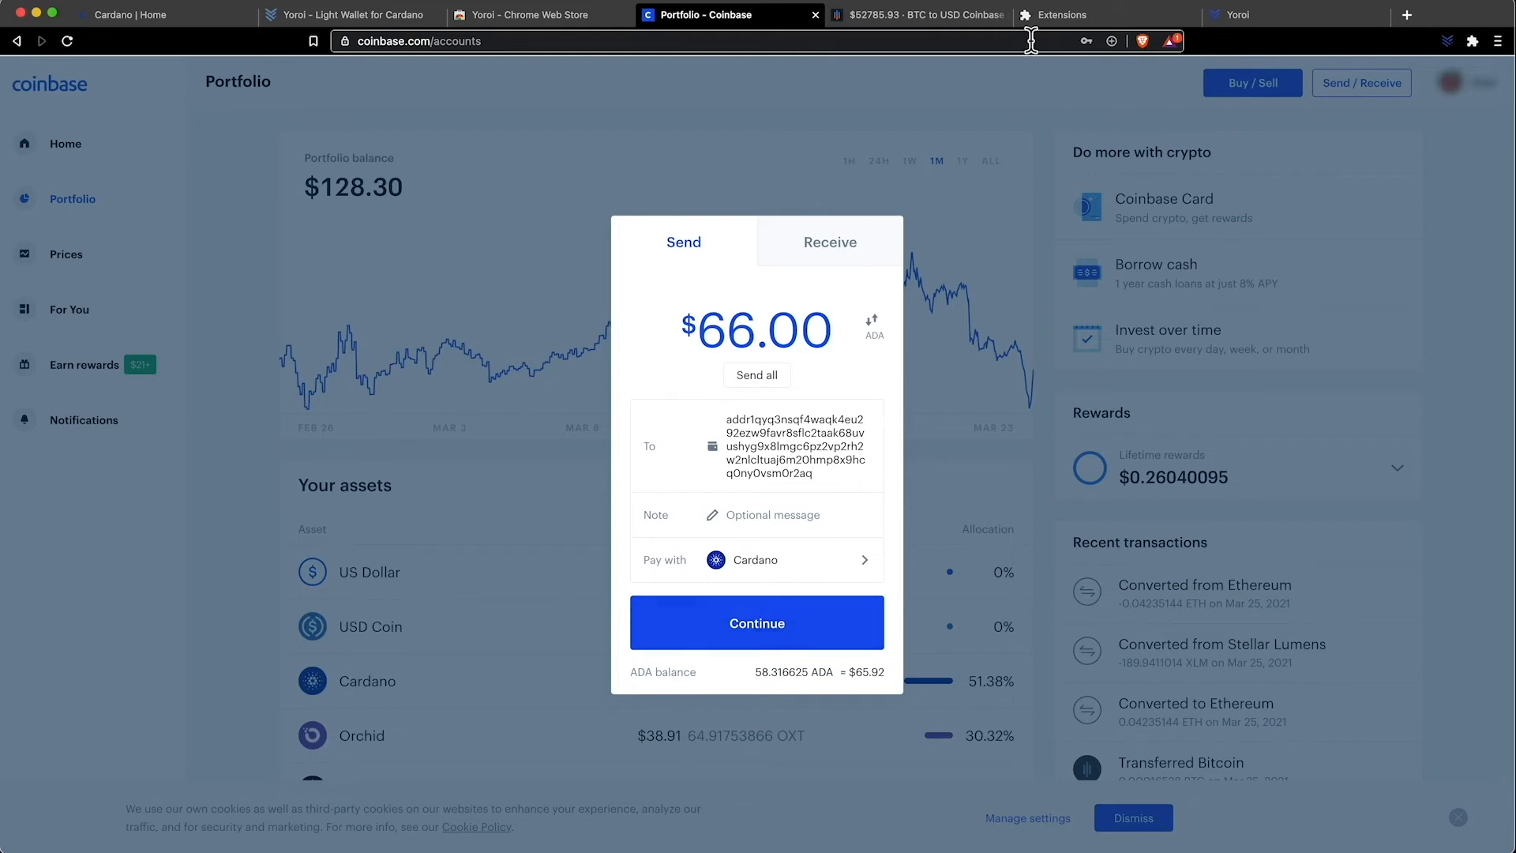
Deposit the maximum 58.3 ADA from Coinbase.com into the Coinbase Pro Default Portfolio.
{"action": "left_click", "coordinate": [954, 16]}
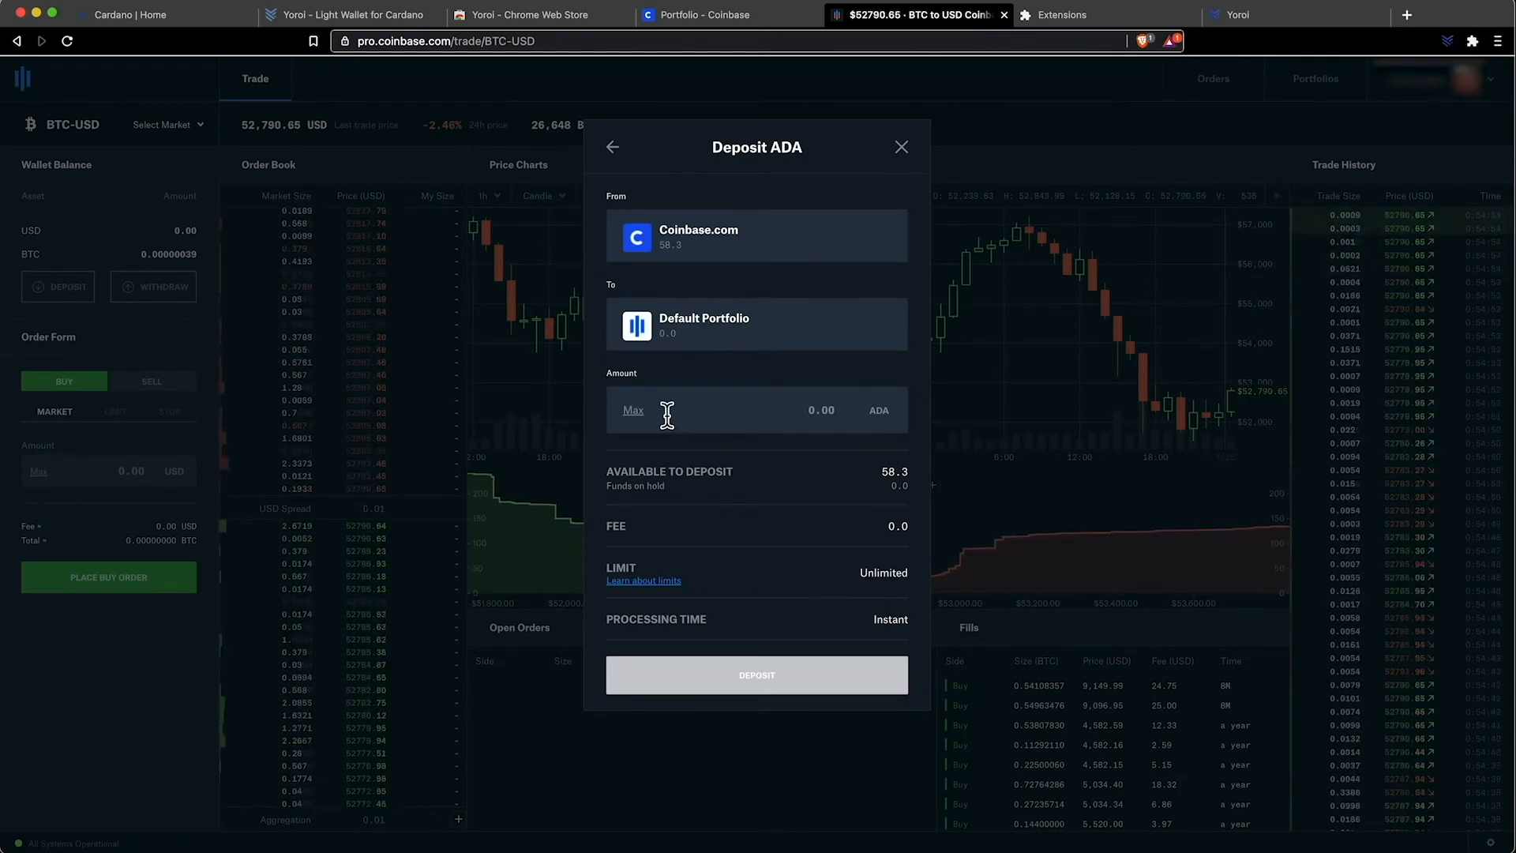
{"action": "left_click", "coordinate": [631, 417]}
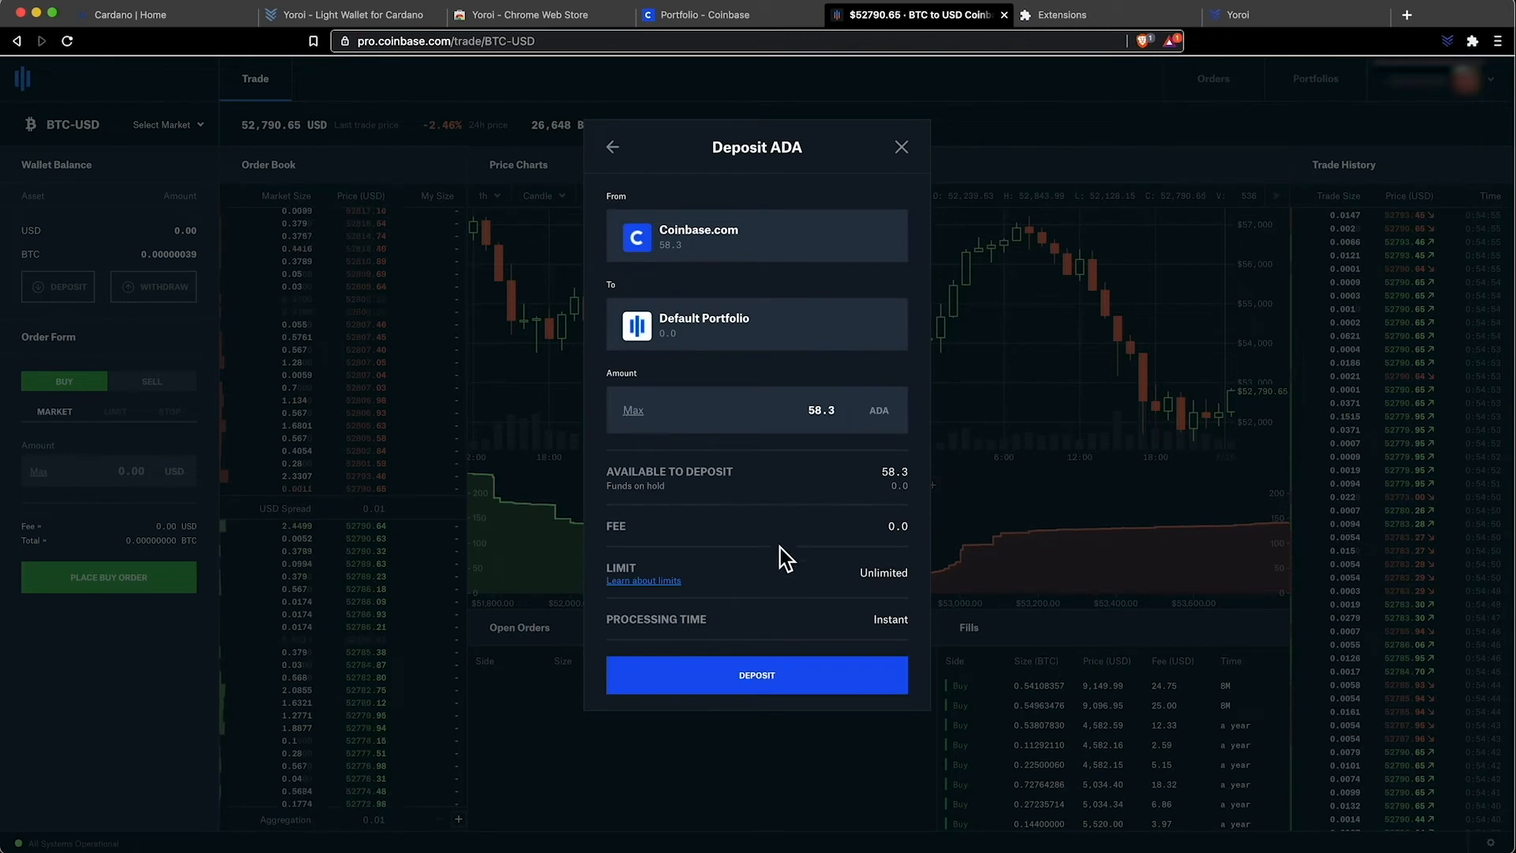
{"action": "left_click", "coordinate": [811, 679]}
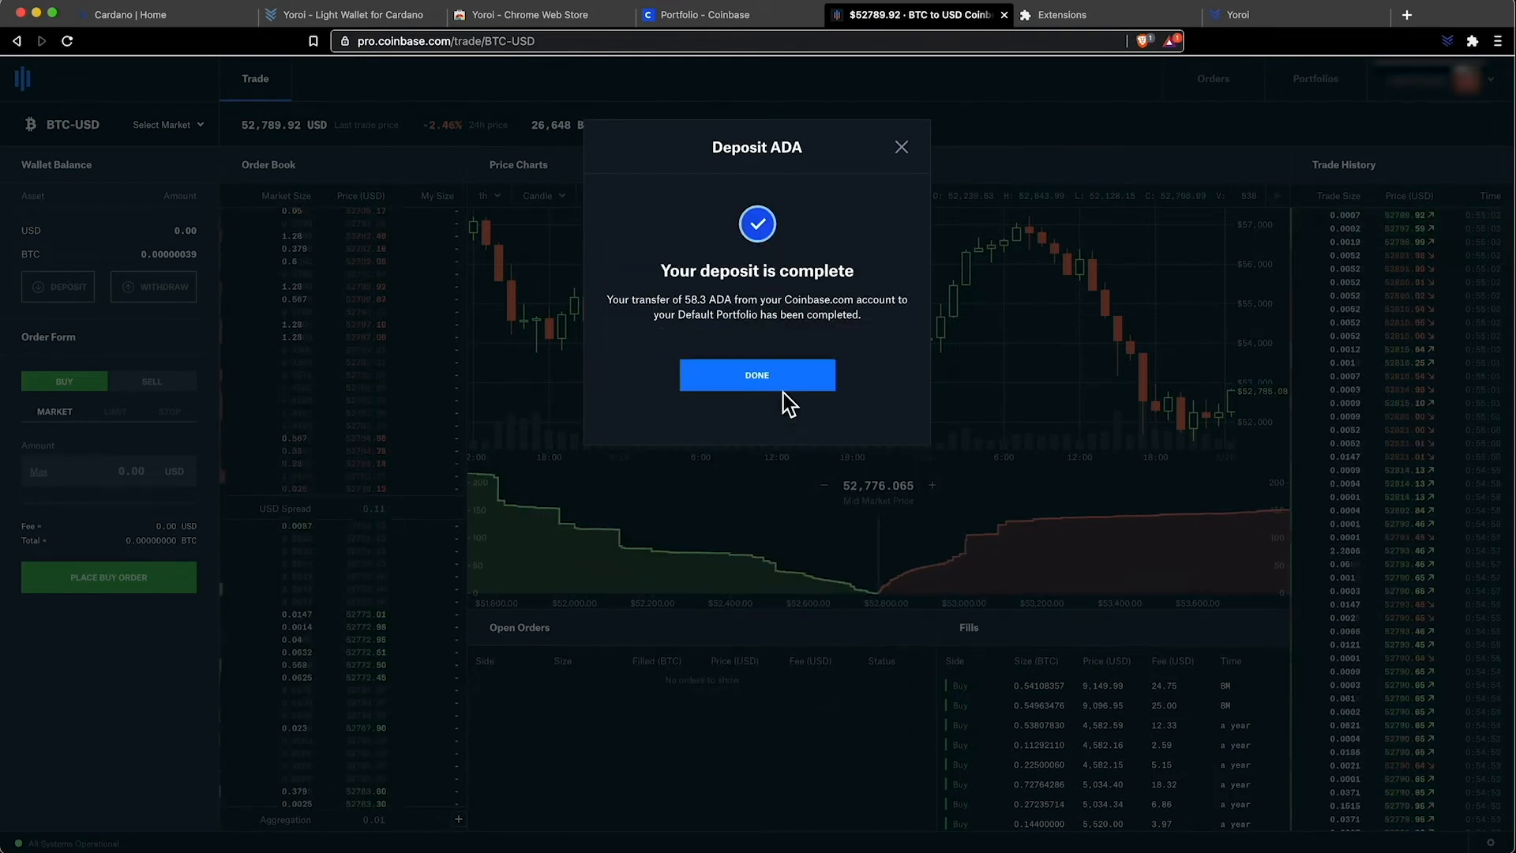
{"action": "left_click", "coordinate": [792, 386]}
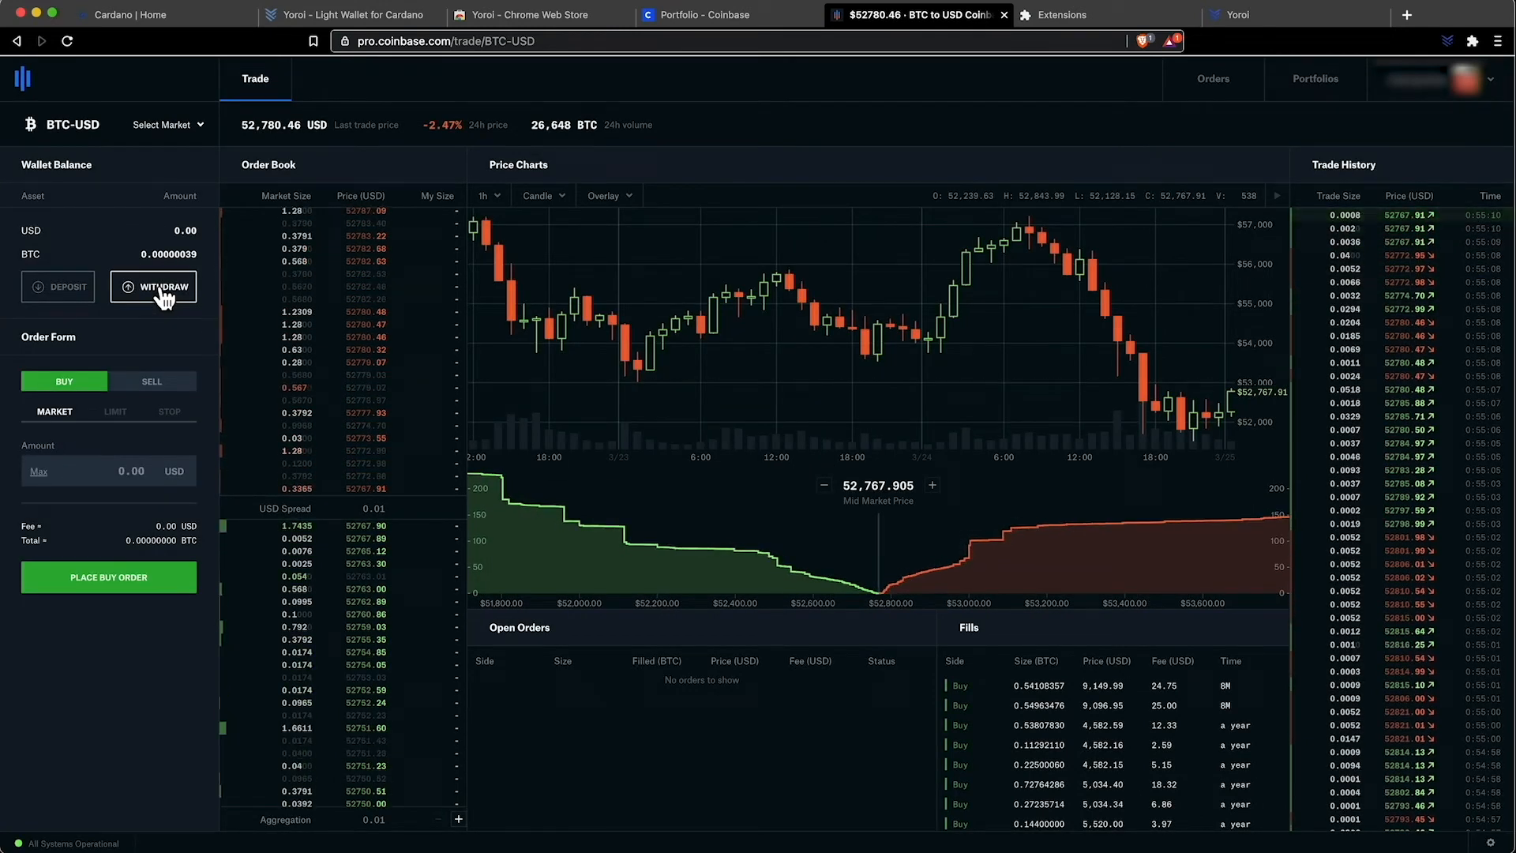
{"action": "left_click", "coordinate": [163, 289]}
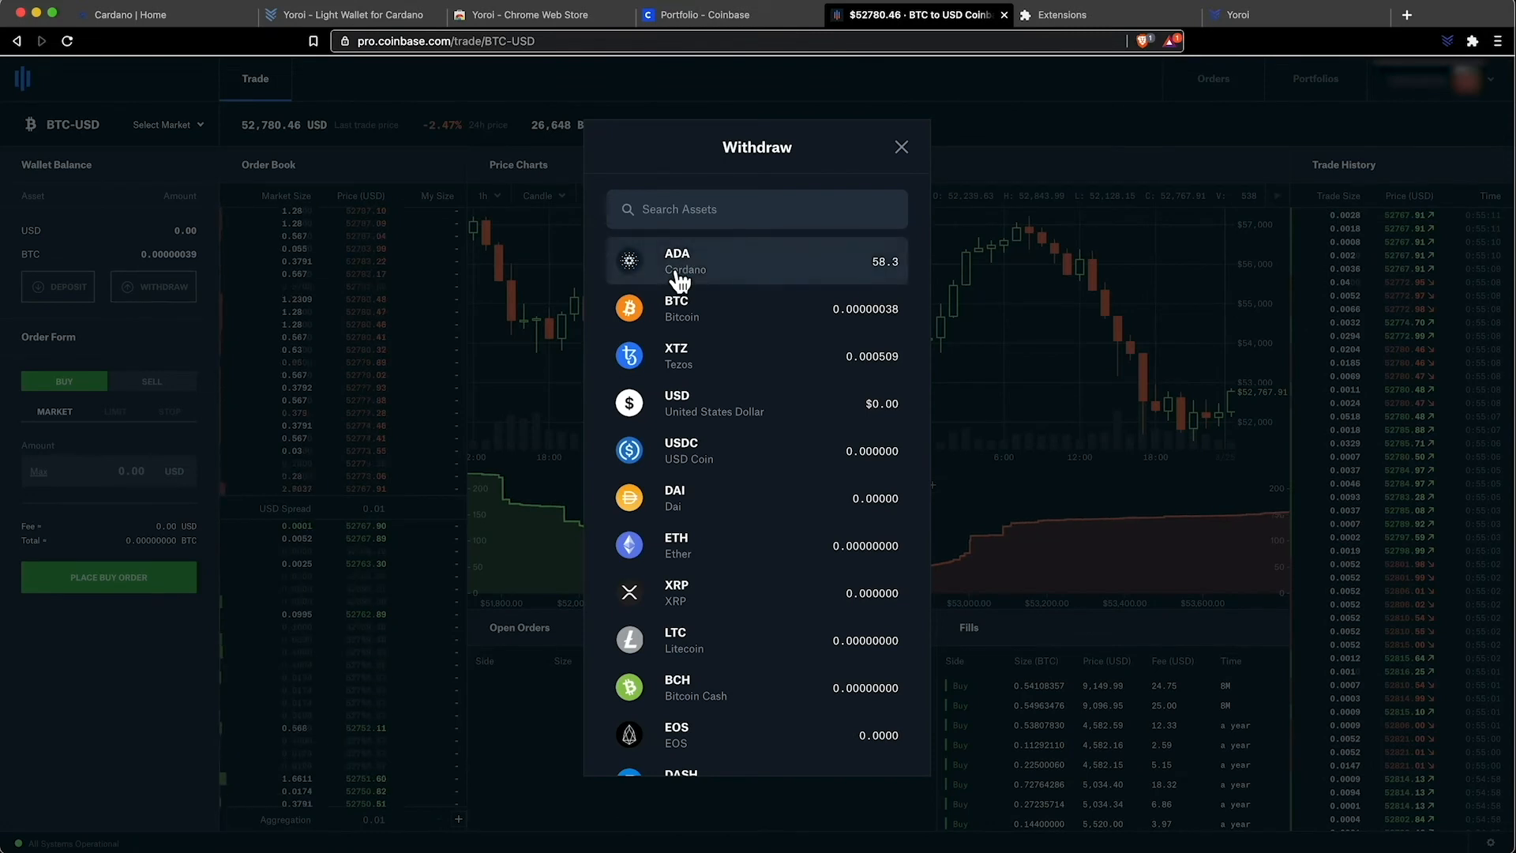
Start an ADA withdrawal to a crypto address, checking the pasted address against the Yoroi wallet.
{"action": "left_click", "coordinate": [678, 275]}
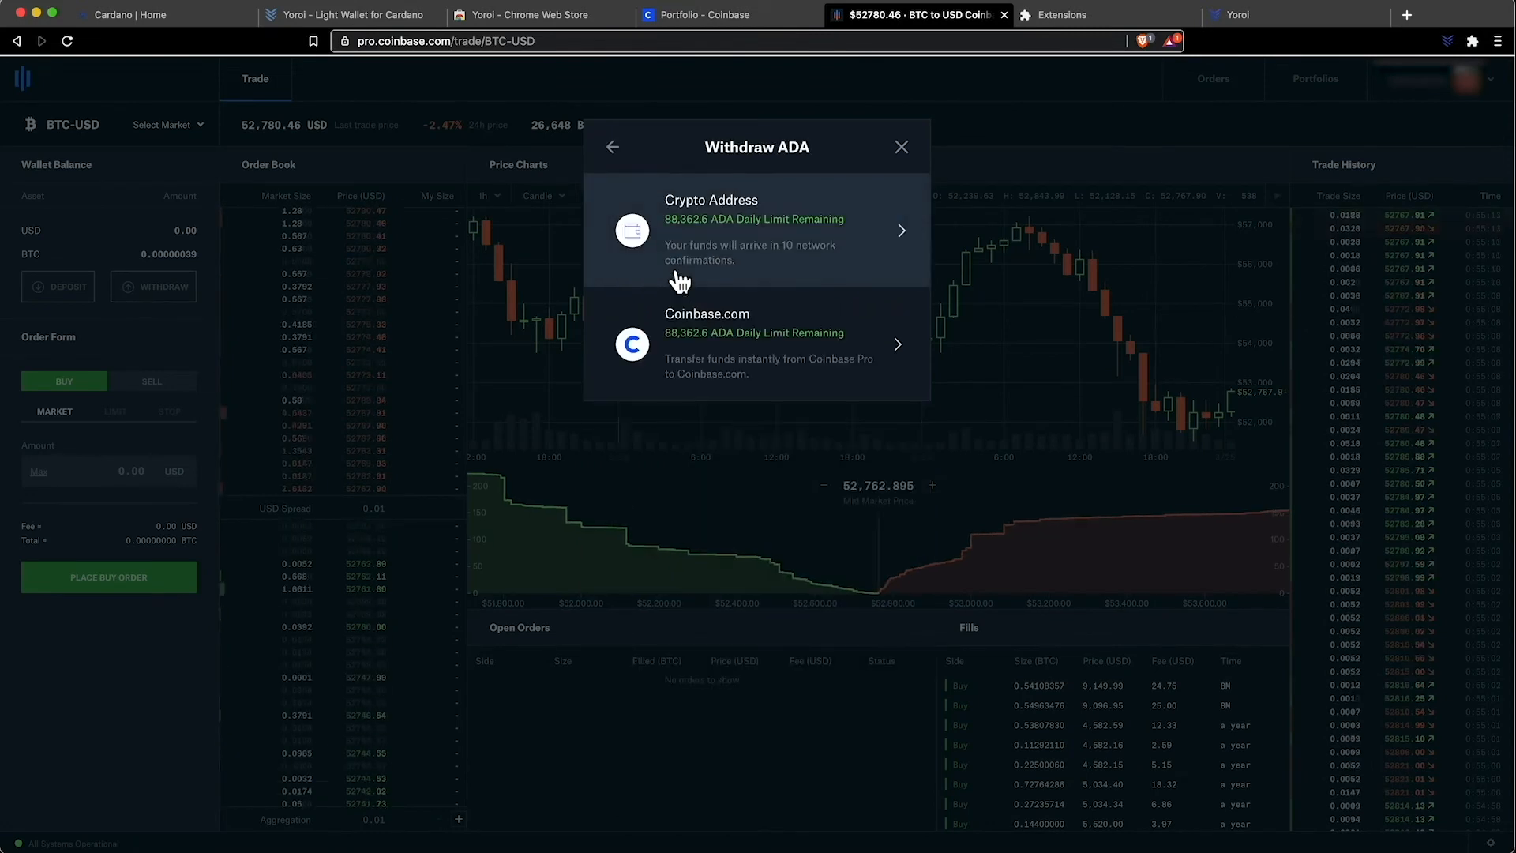
{"action": "left_click", "coordinate": [752, 251]}
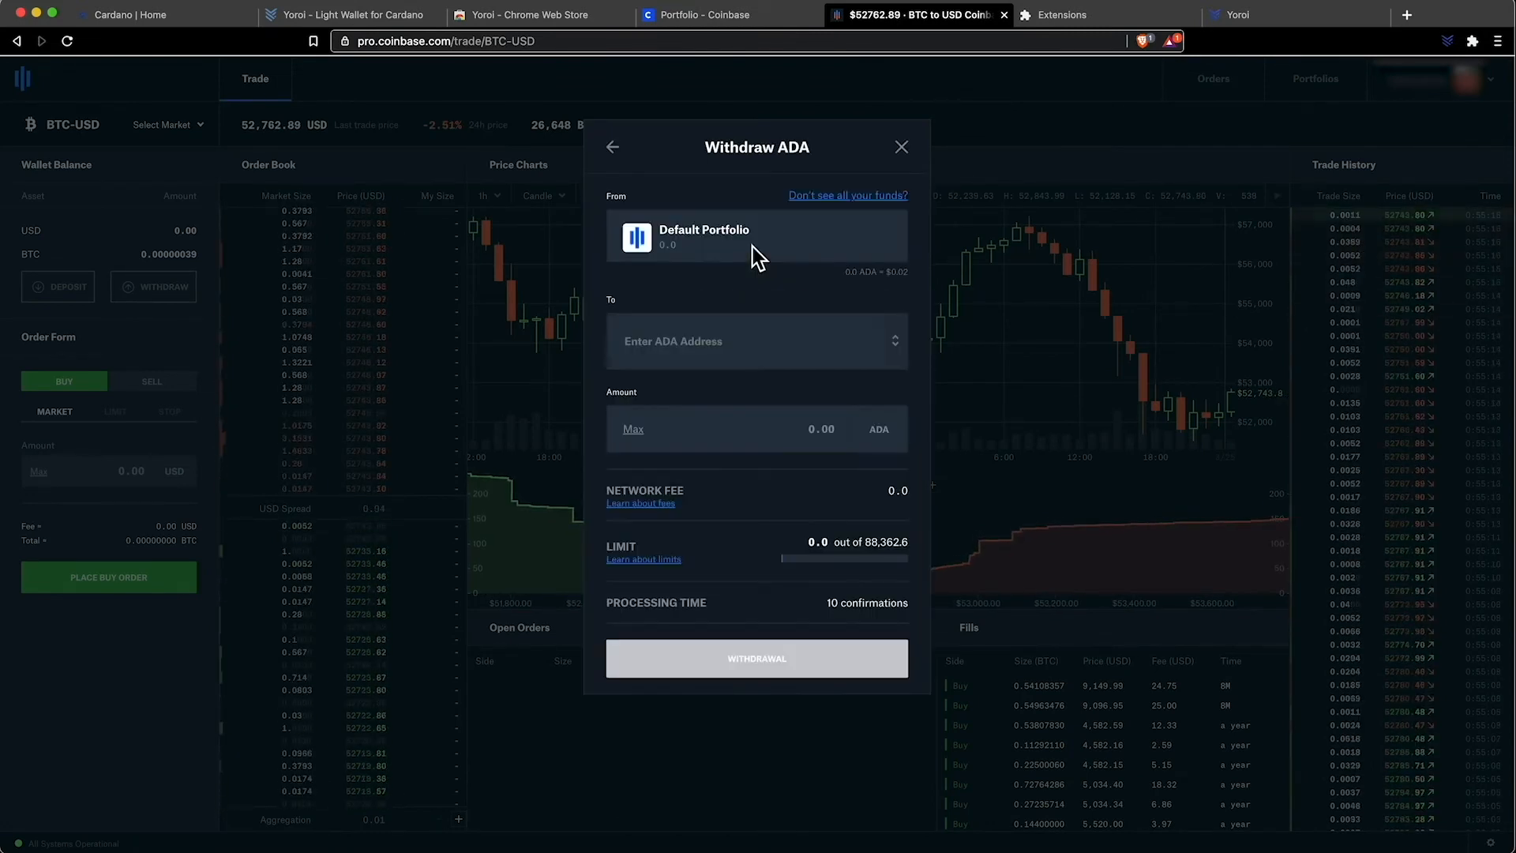
{"action": "left_click", "coordinate": [689, 326]}
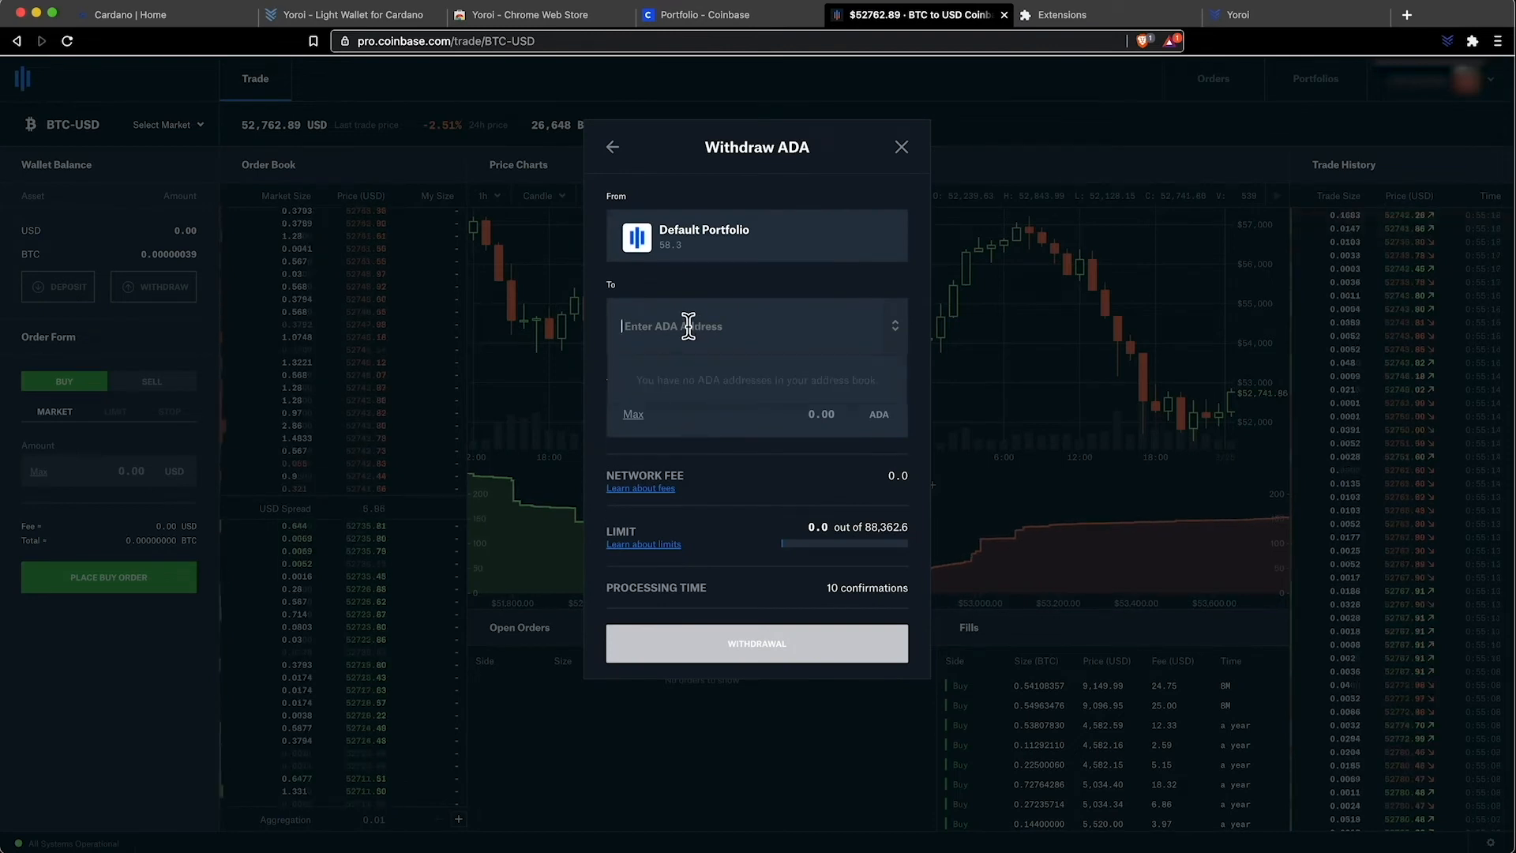
{"action": "key", "text": "super+v"}
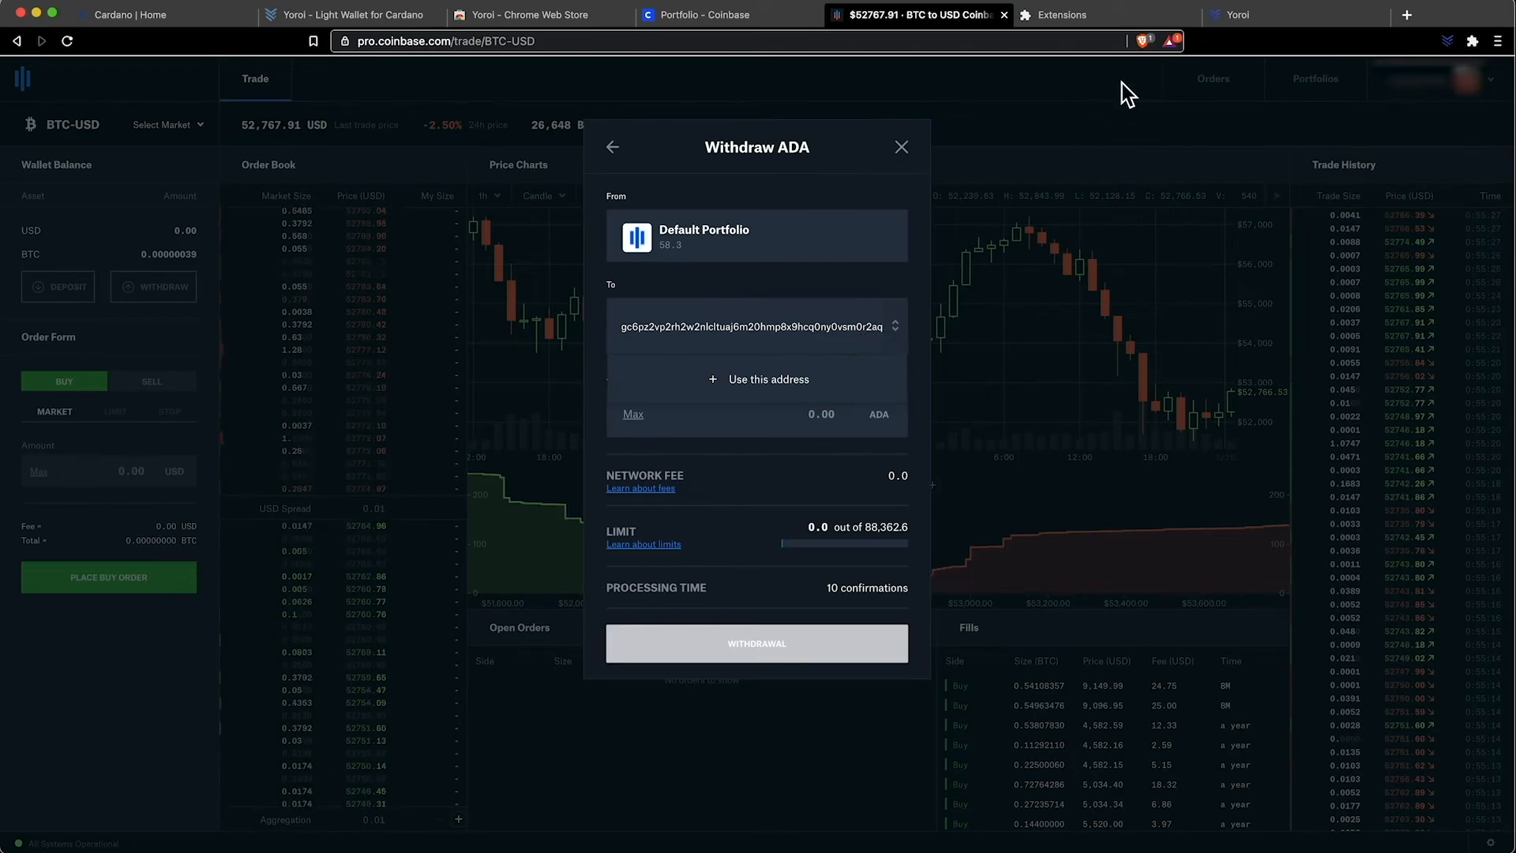
{"action": "left_click", "coordinate": [1244, 19]}
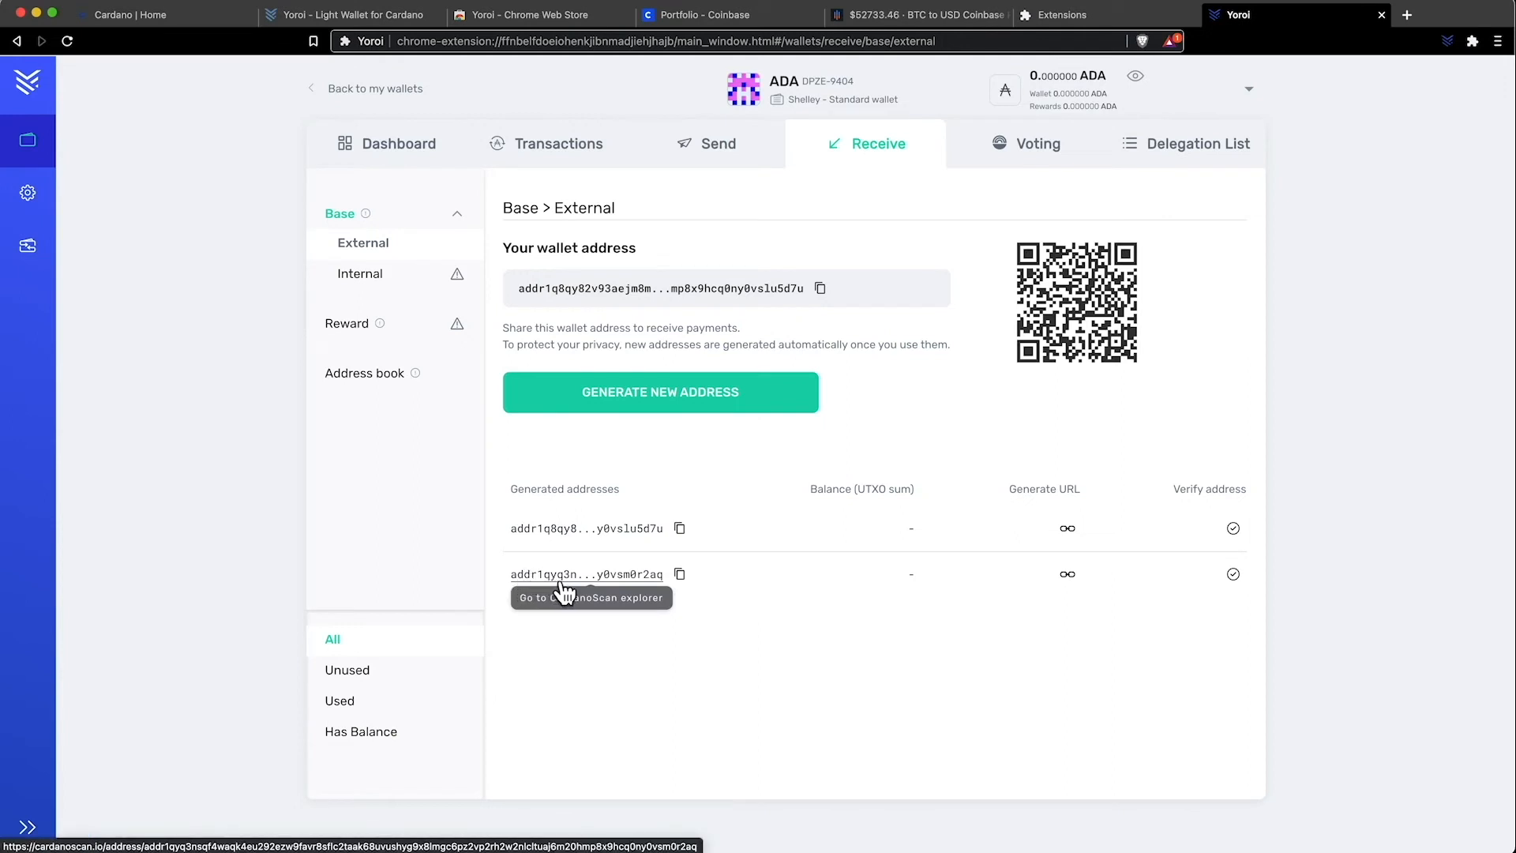
{"action": "left_click", "coordinate": [895, 22]}
Use the pasted Yoroi address and withdraw the maximum 58.1 ADA (0.2 fee, 58.3 total).
{"action": "left_click", "coordinate": [715, 331]}
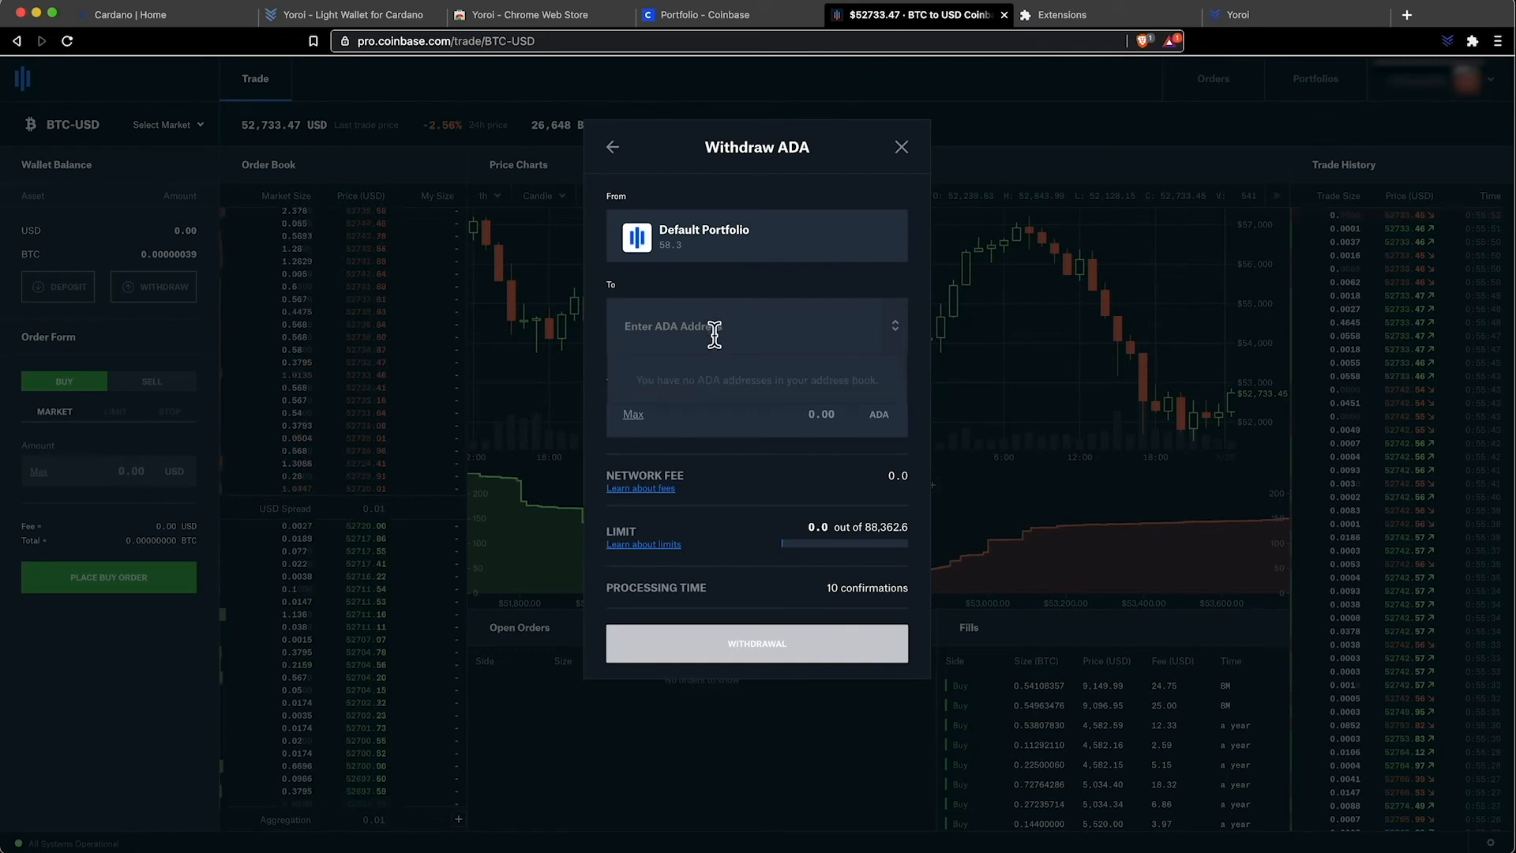
{"action": "key", "text": "super+v"}
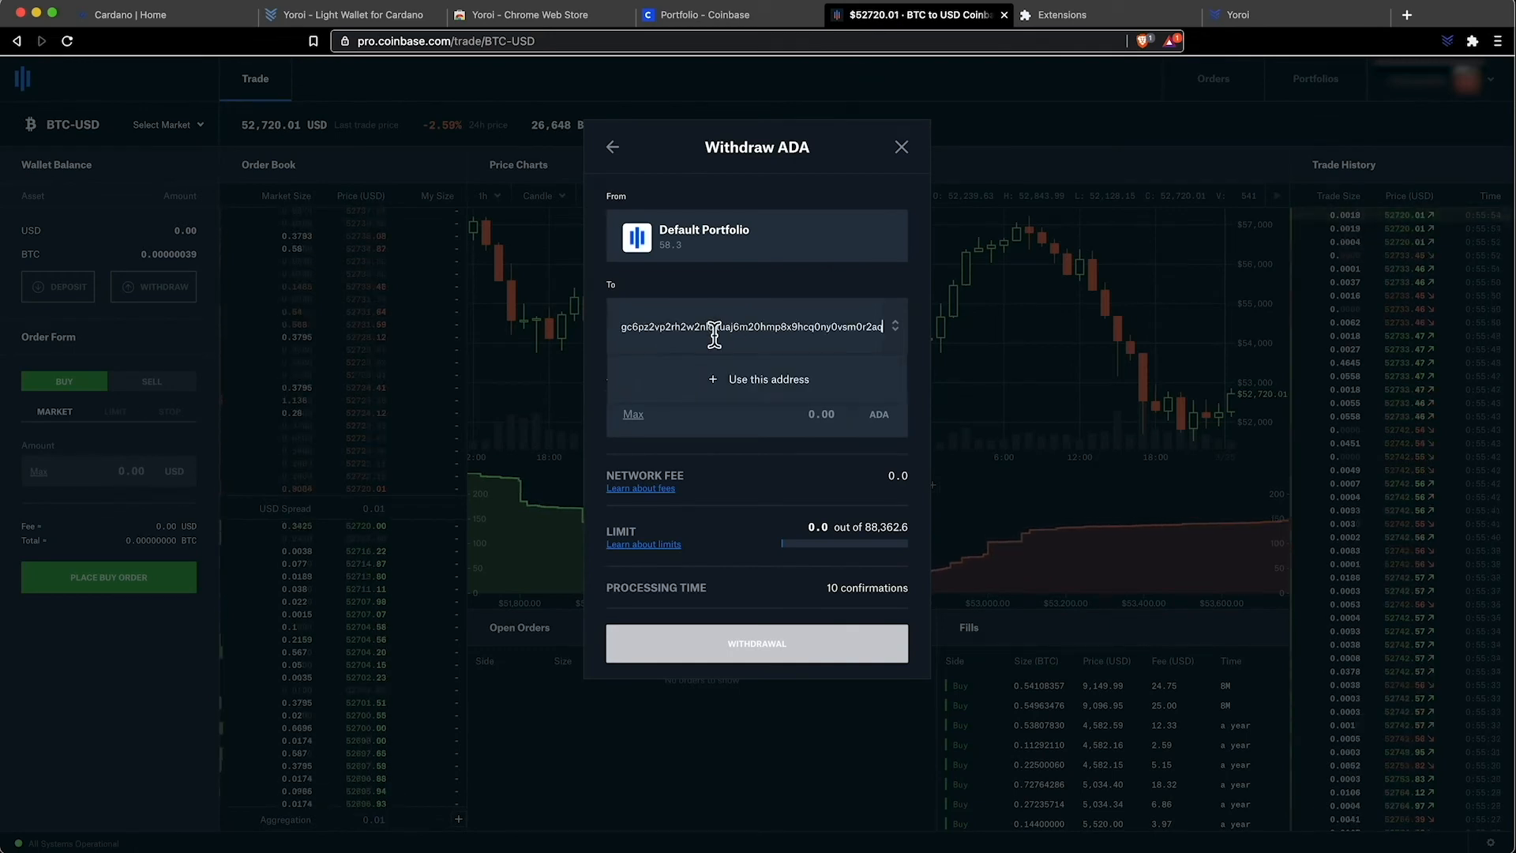
{"action": "left_click", "coordinate": [725, 379]}
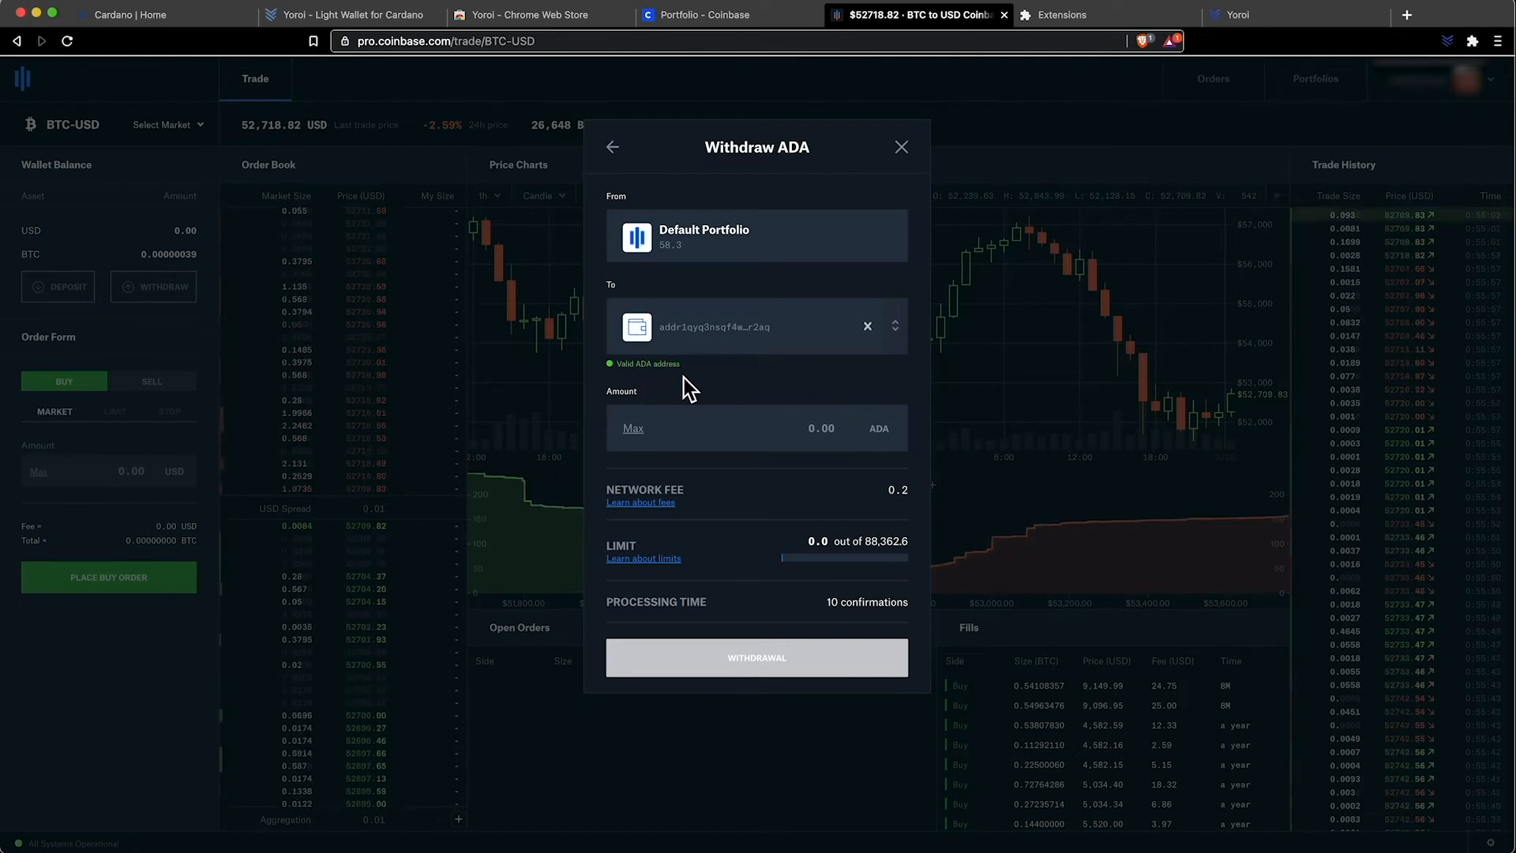
{"action": "left_click", "coordinate": [634, 431]}
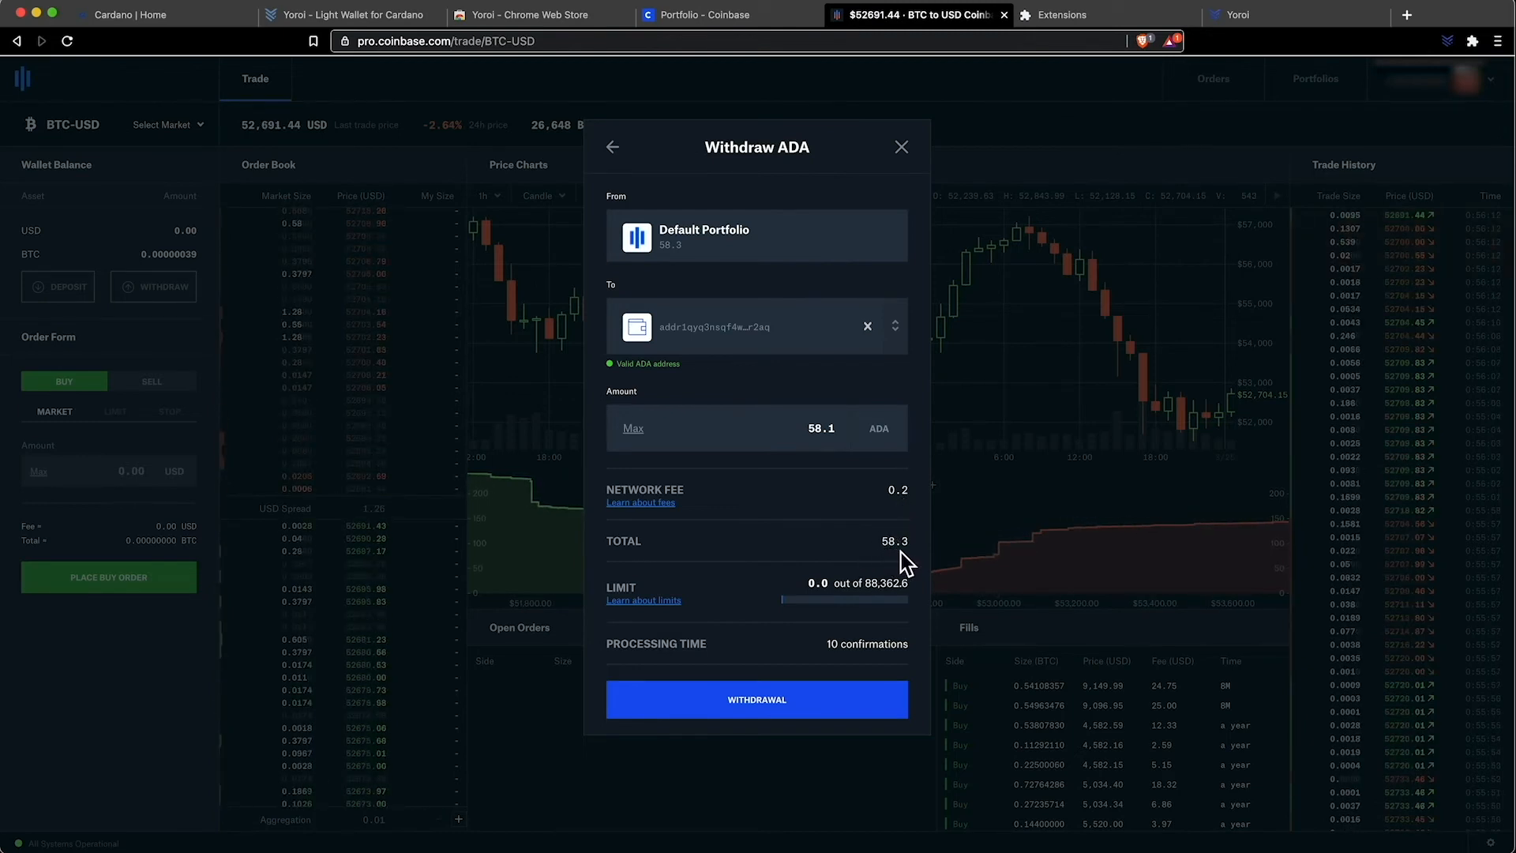
Submit the 58.1 ADA withdrawal after entering the two-step verification code.
{"action": "left_click", "coordinate": [788, 705]}
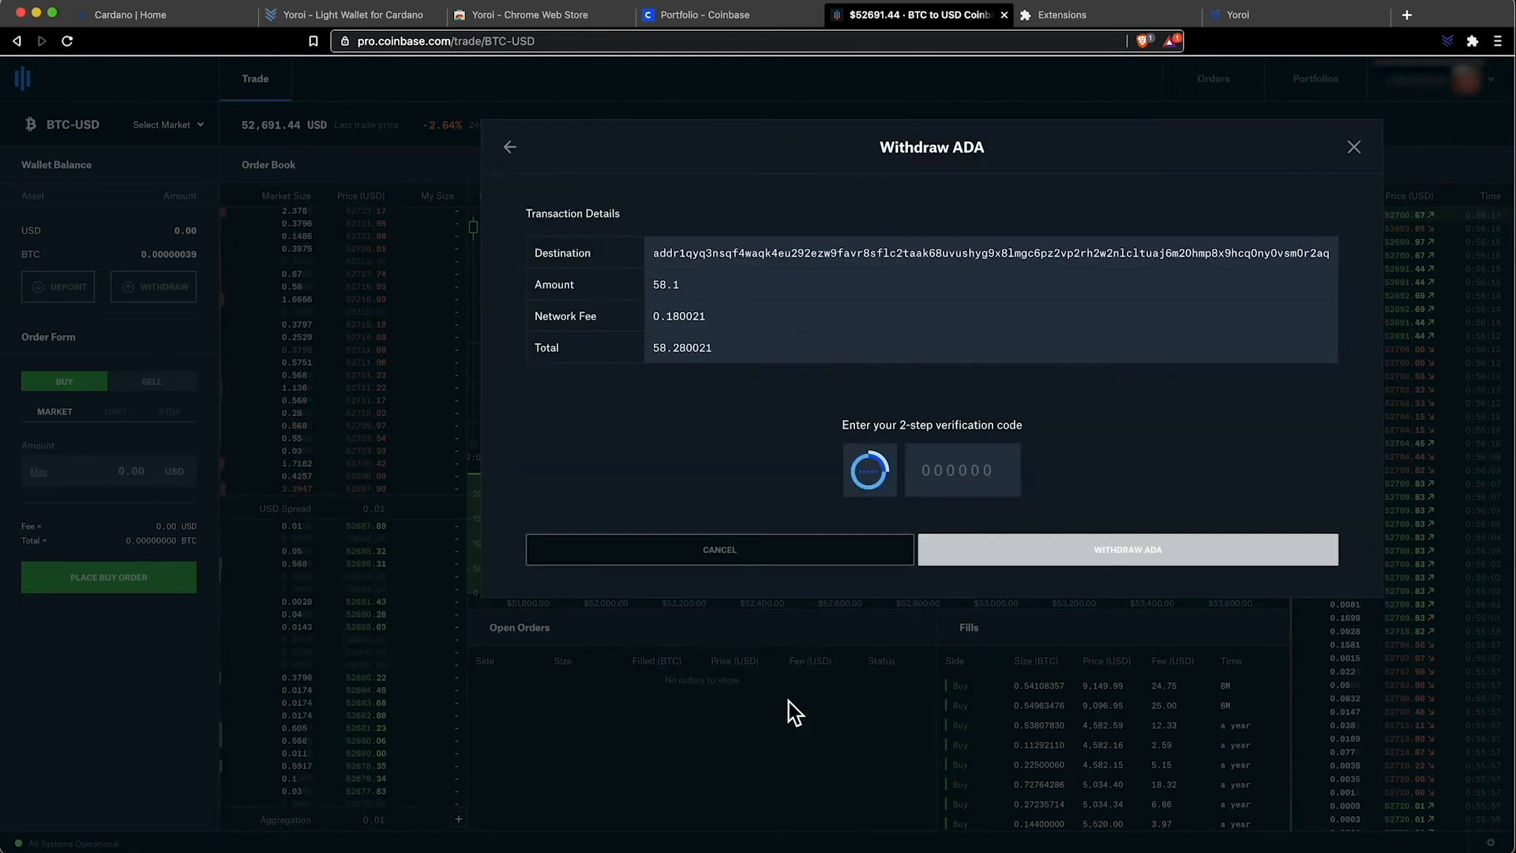
{"action": "left_click", "coordinate": [998, 472]}
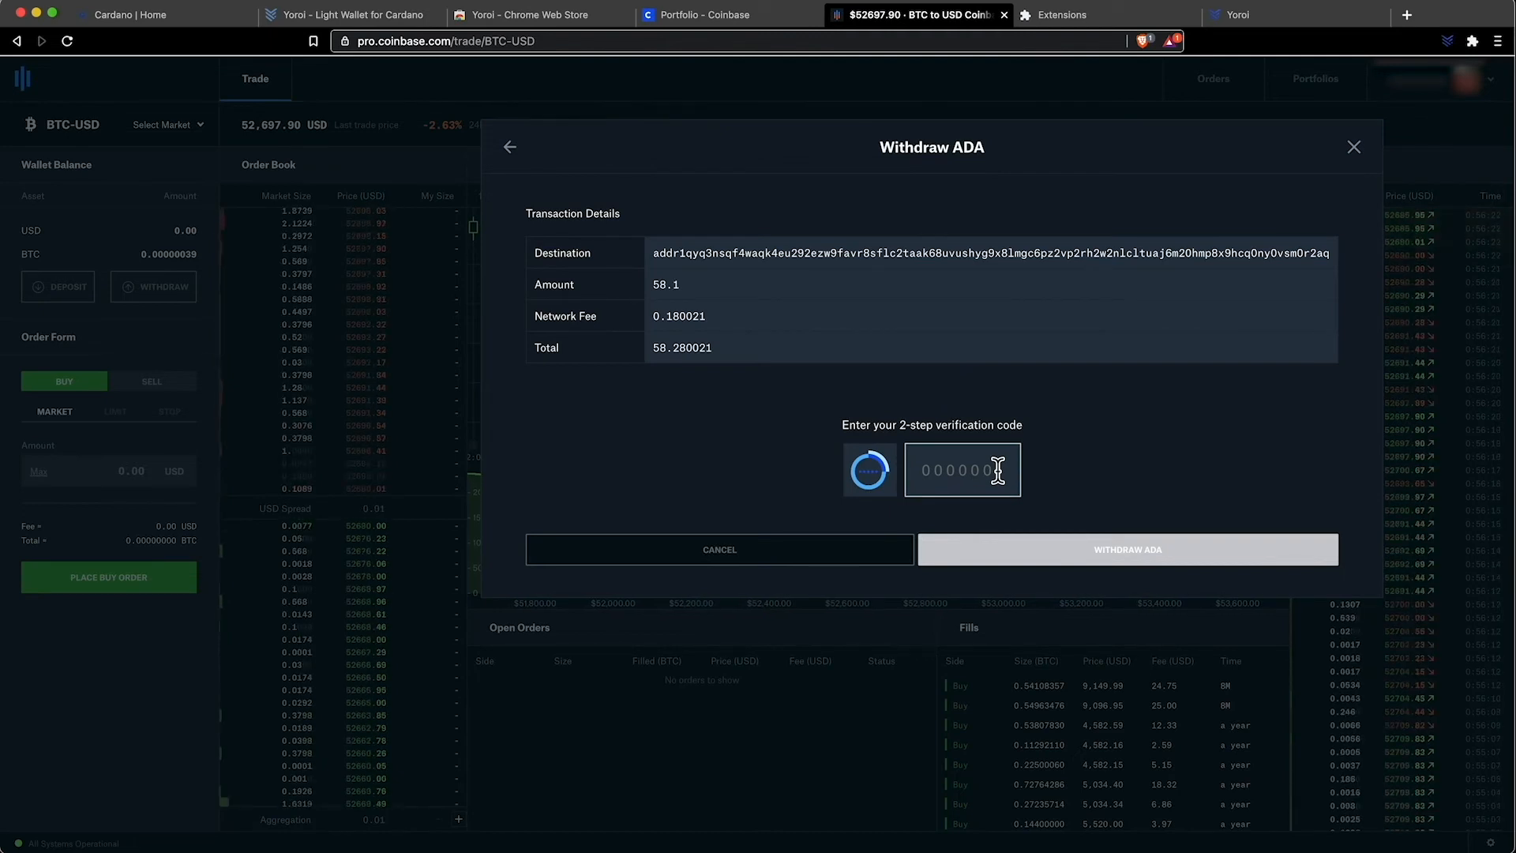
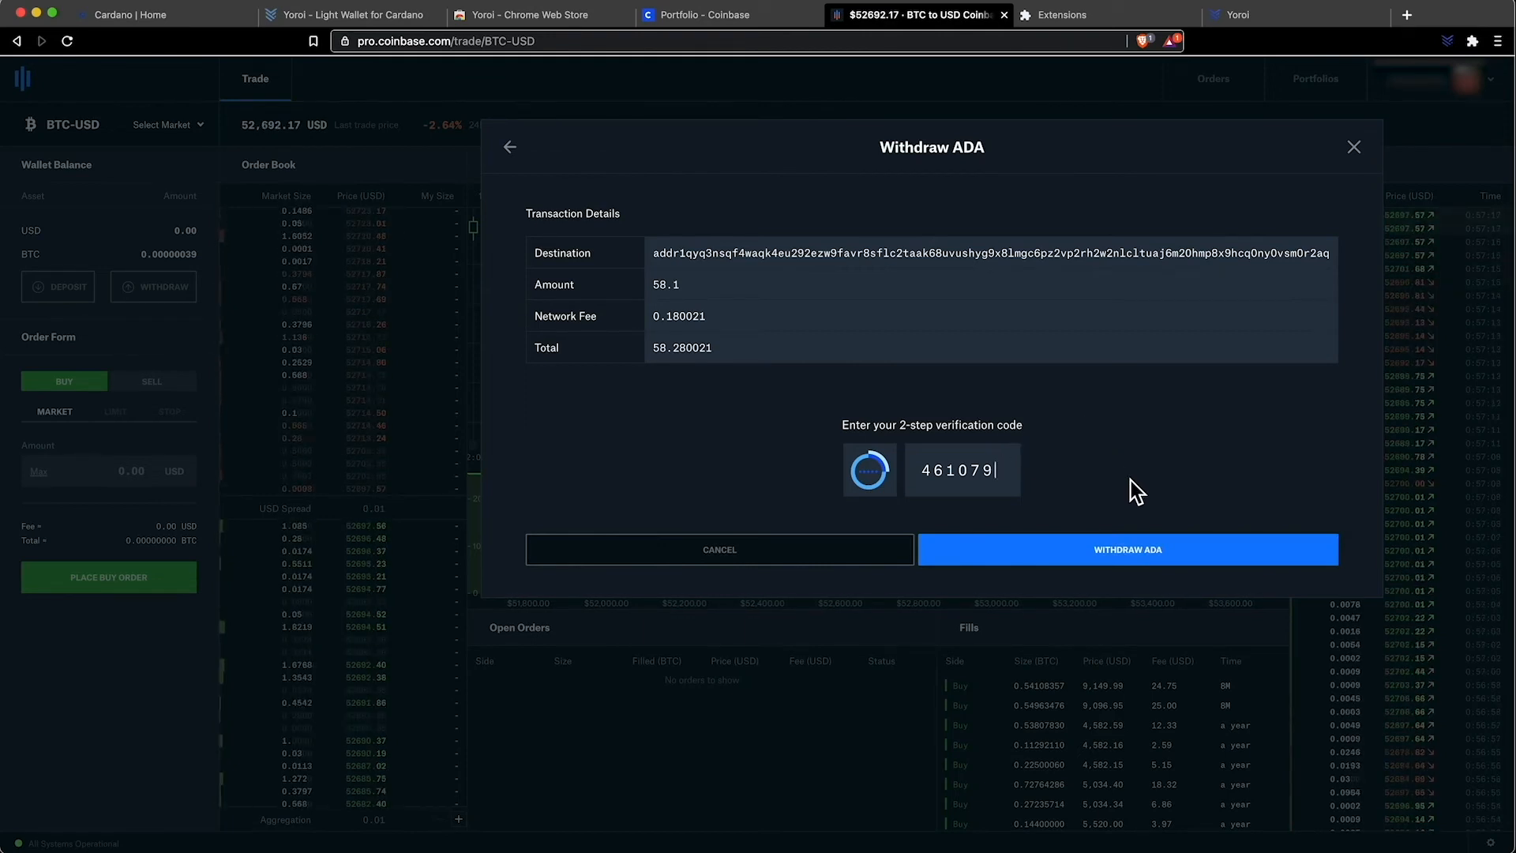
{"action": "left_click", "coordinate": [1096, 553]}
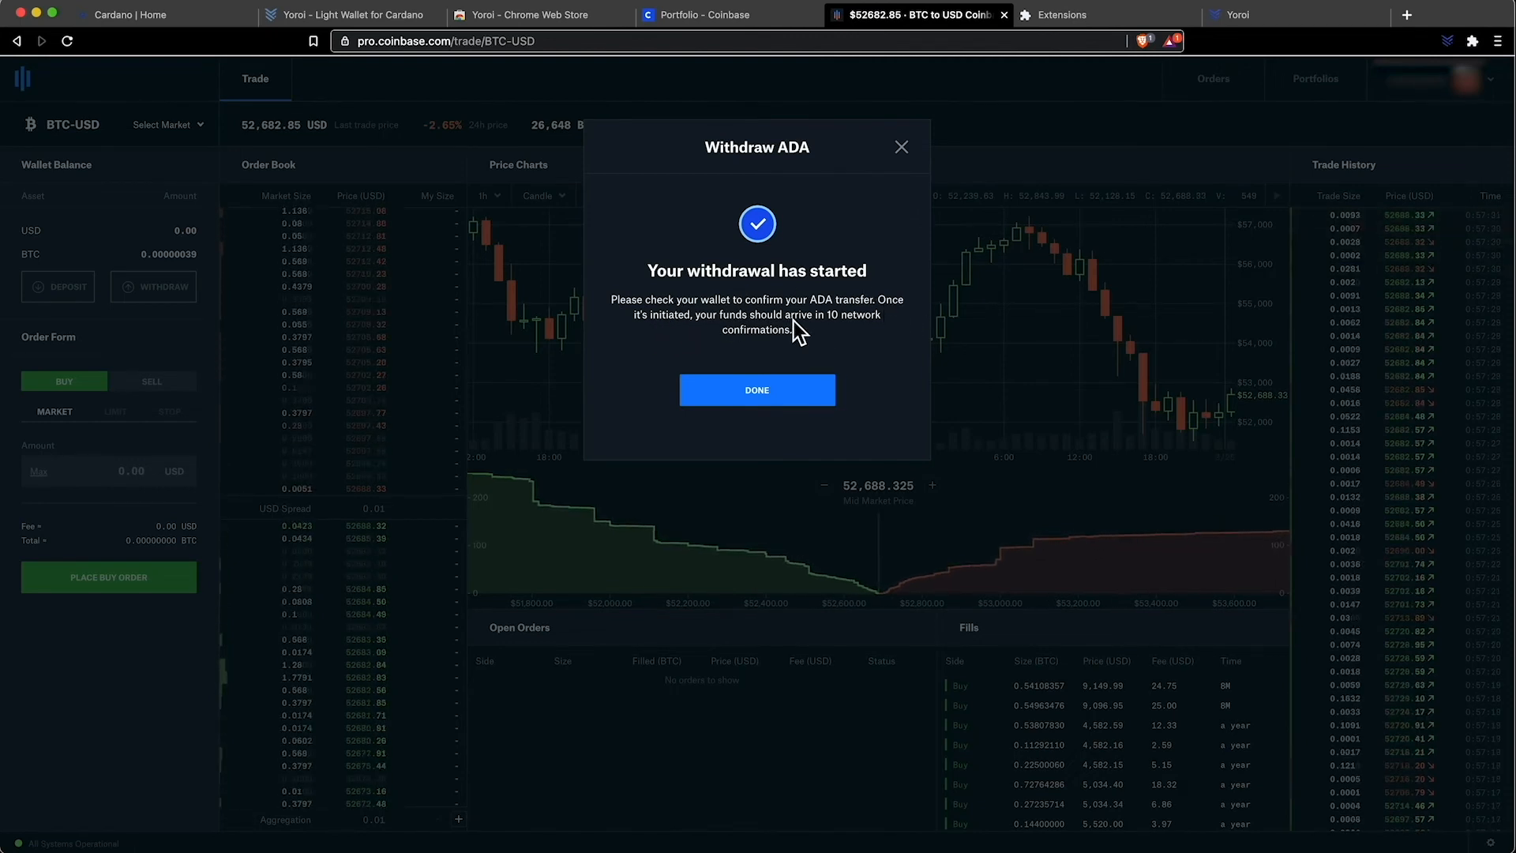
Reload Yoroi's delegation dashboard until it shows a total balance of 58.100000 ADA.
{"action": "left_click", "coordinate": [765, 395]}
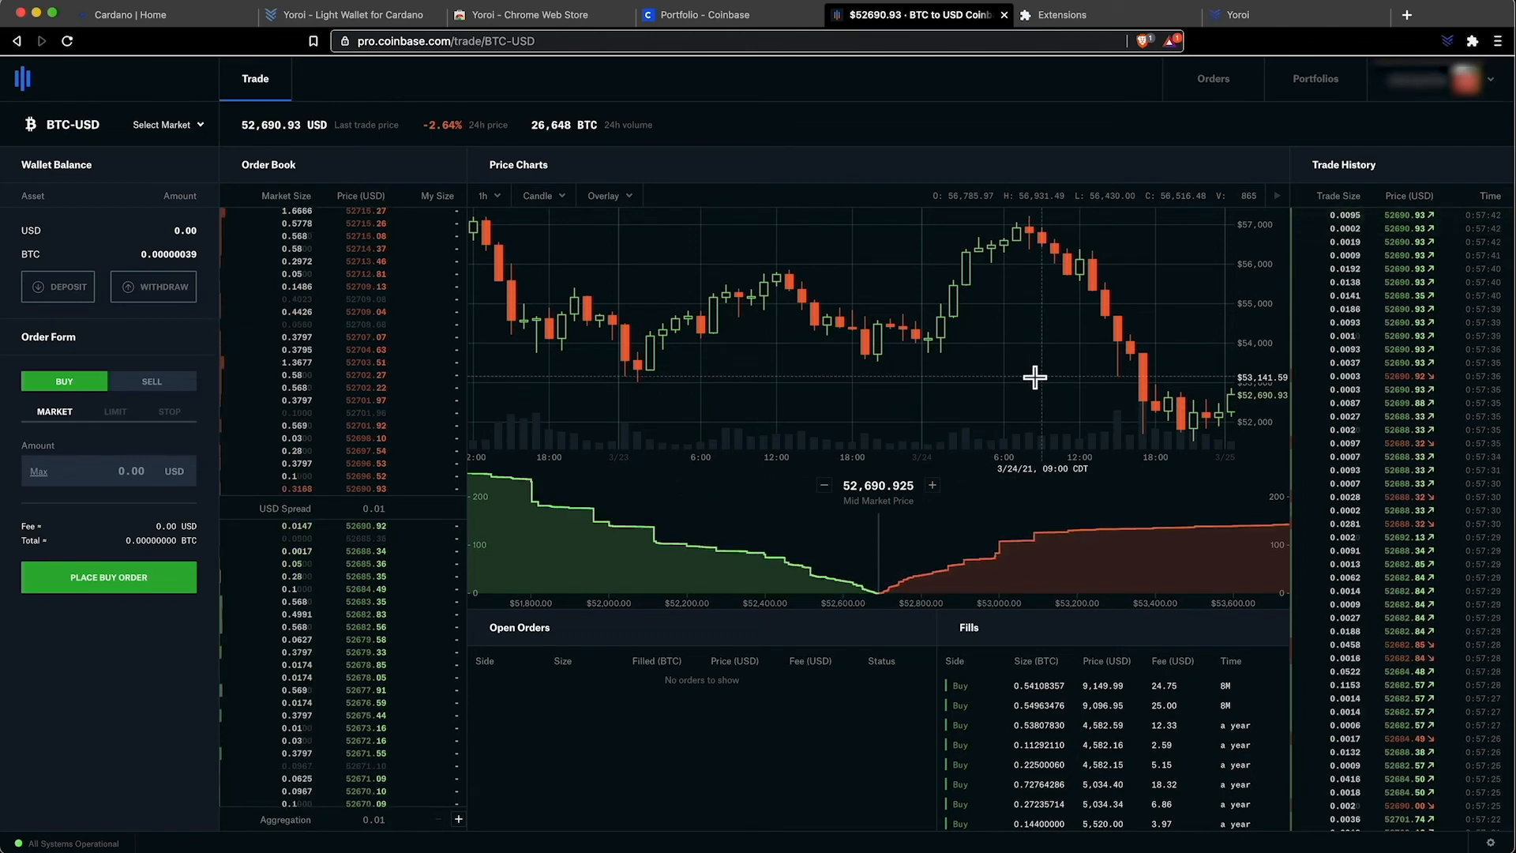
{"action": "left_click", "coordinate": [1268, 15]}
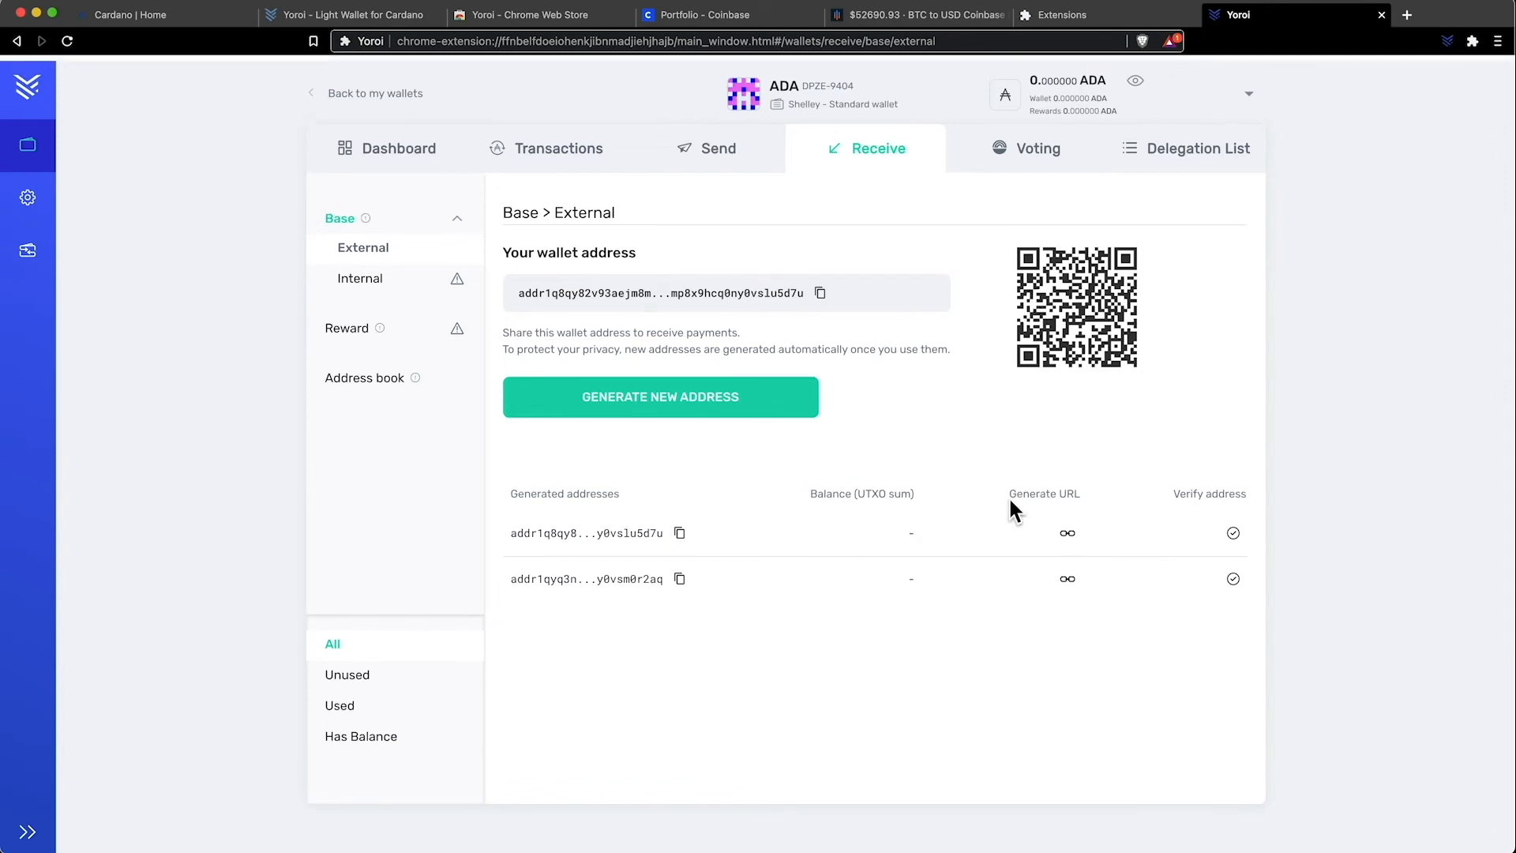
{"action": "left_click", "coordinate": [404, 147]}
{"action": "left_click", "coordinate": [978, 41]}
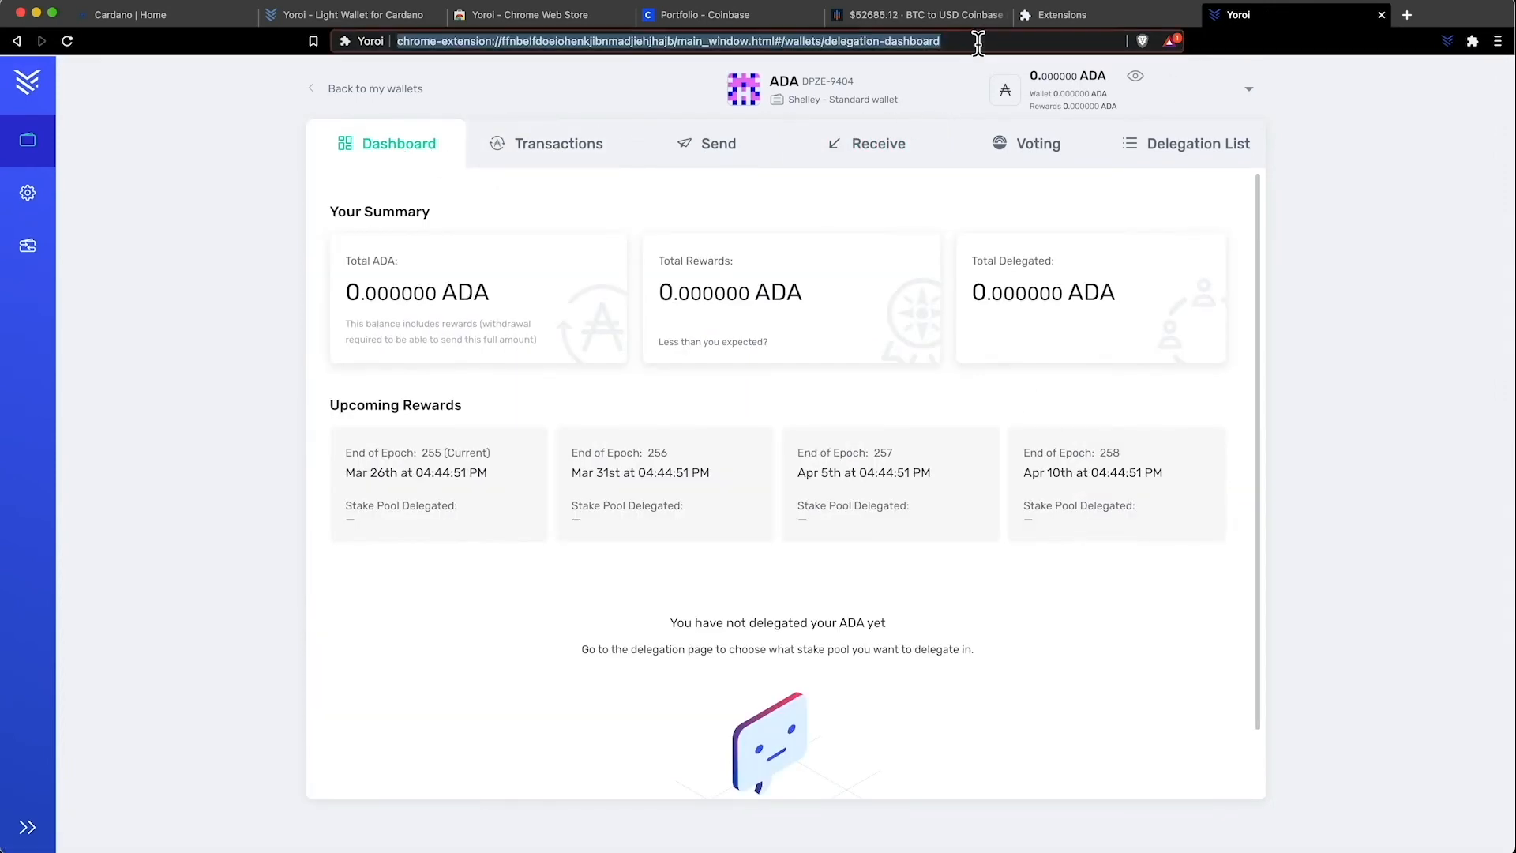
{"action": "key", "text": "Return"}
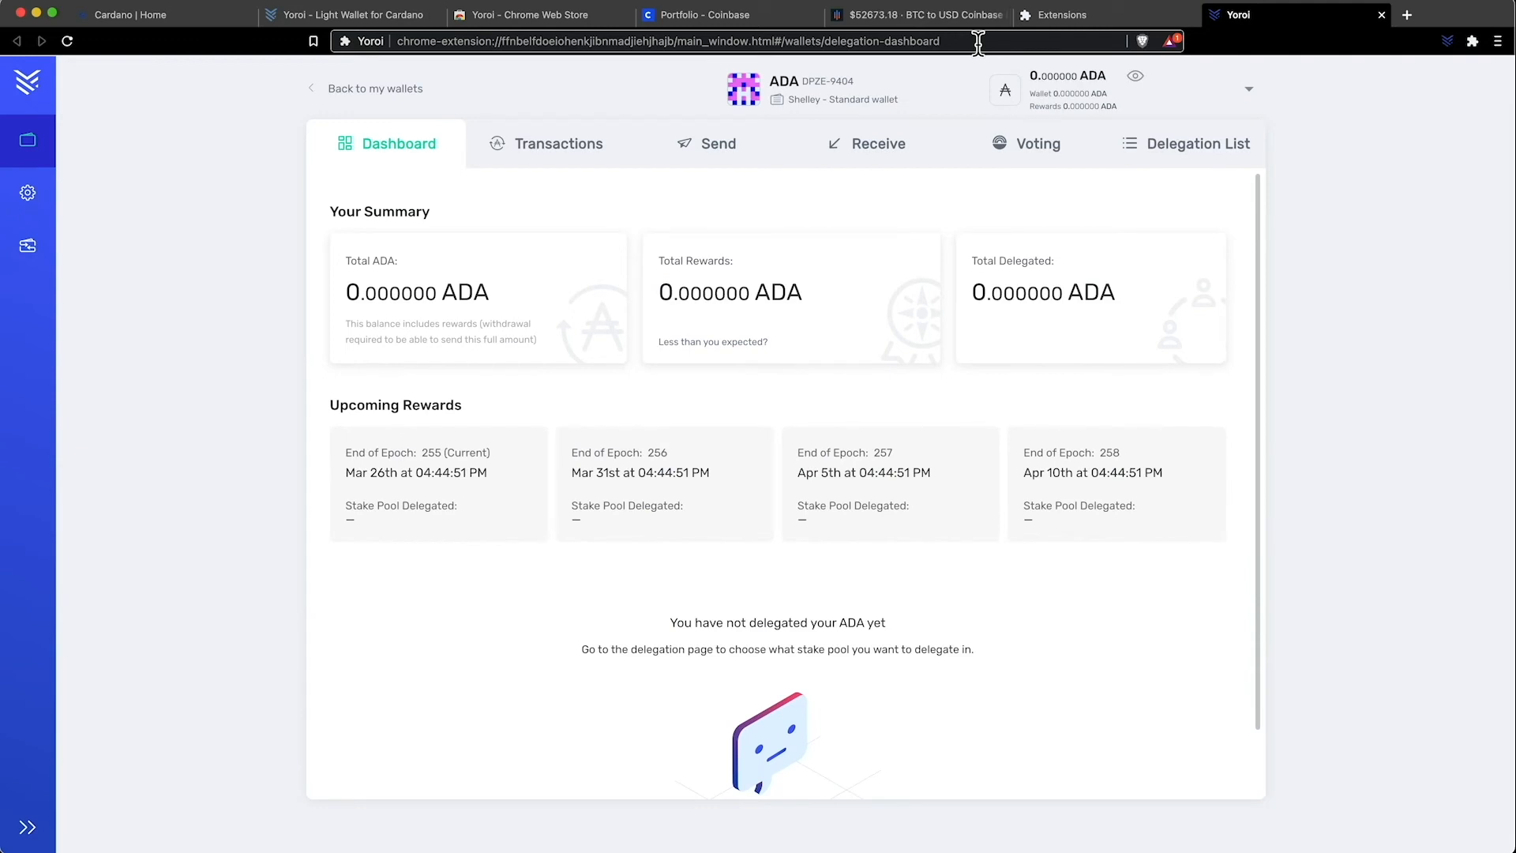
{"action": "left_click", "coordinate": [966, 41]}
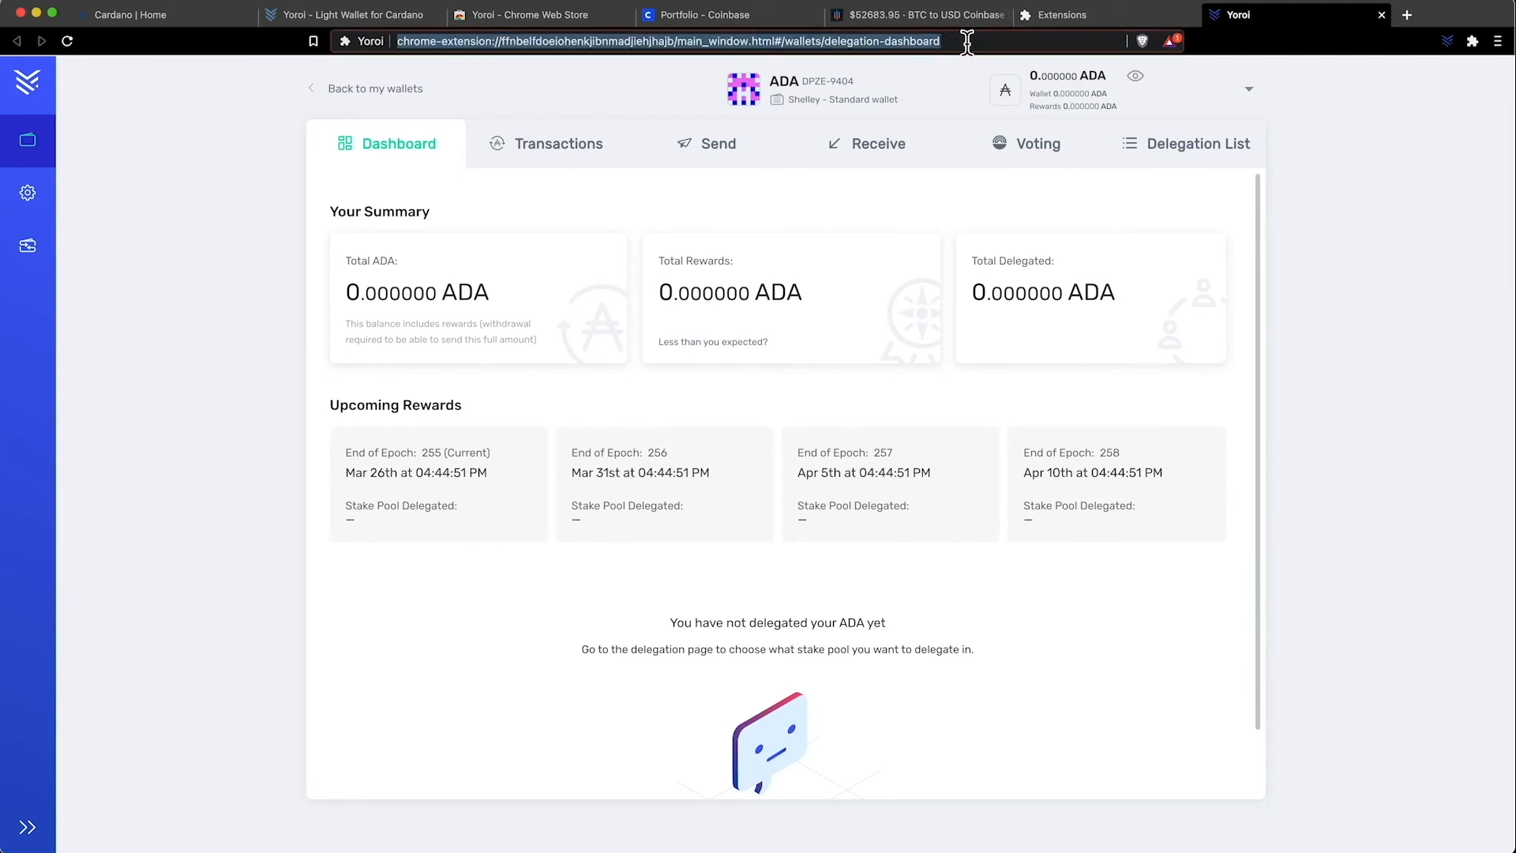
{"action": "key", "text": "Return"}
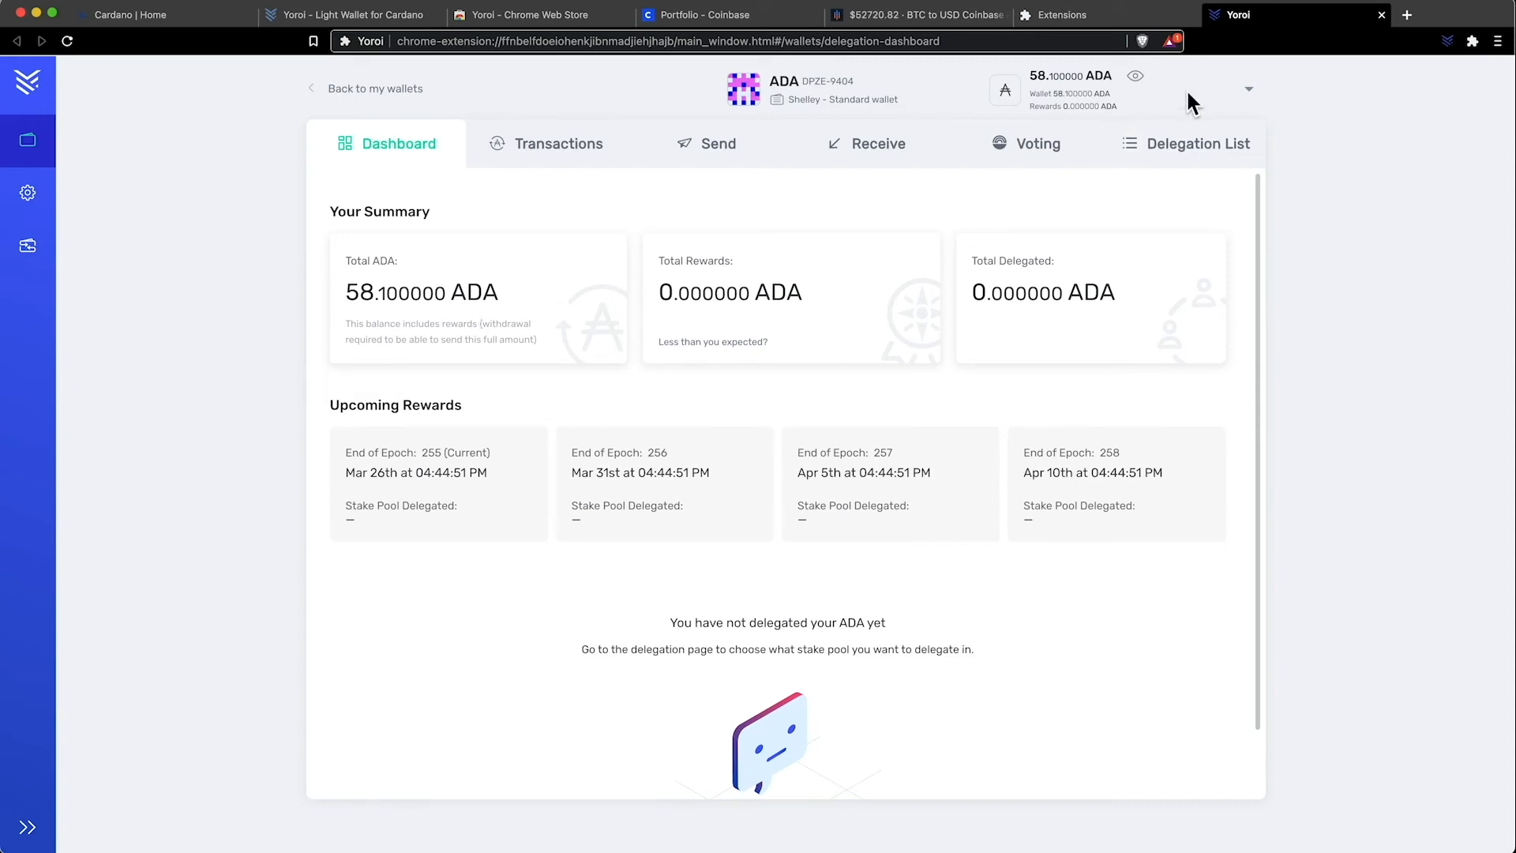
Search the Delegation List for BBHMM and delegate 55.925743 ADA to that pool.
{"action": "left_click", "coordinate": [1180, 146]}
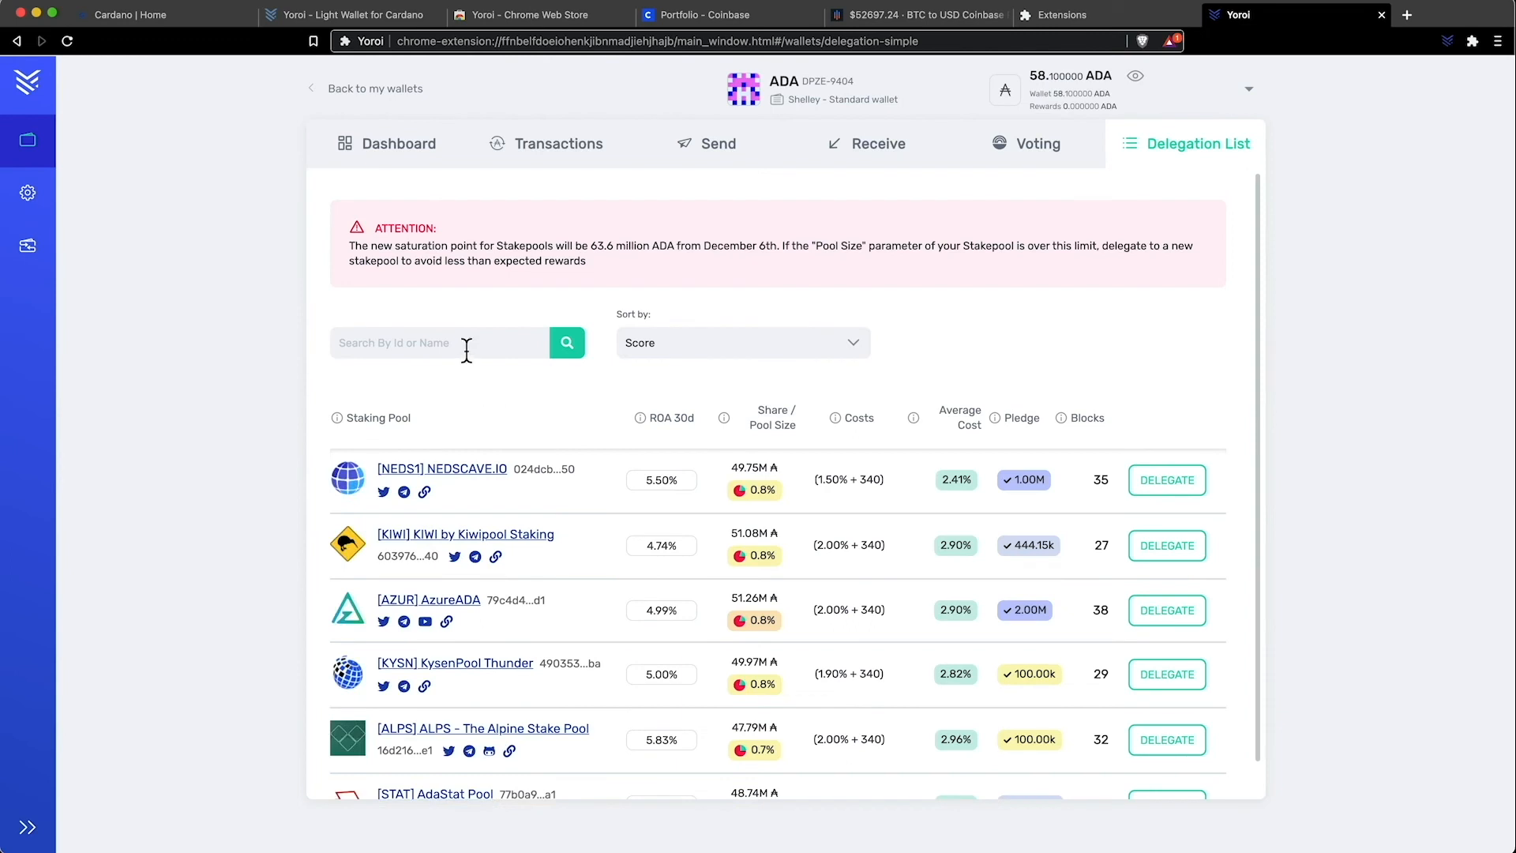
{"action": "type", "text": "BBHMM"}
{"action": "left_click", "coordinate": [577, 344]}
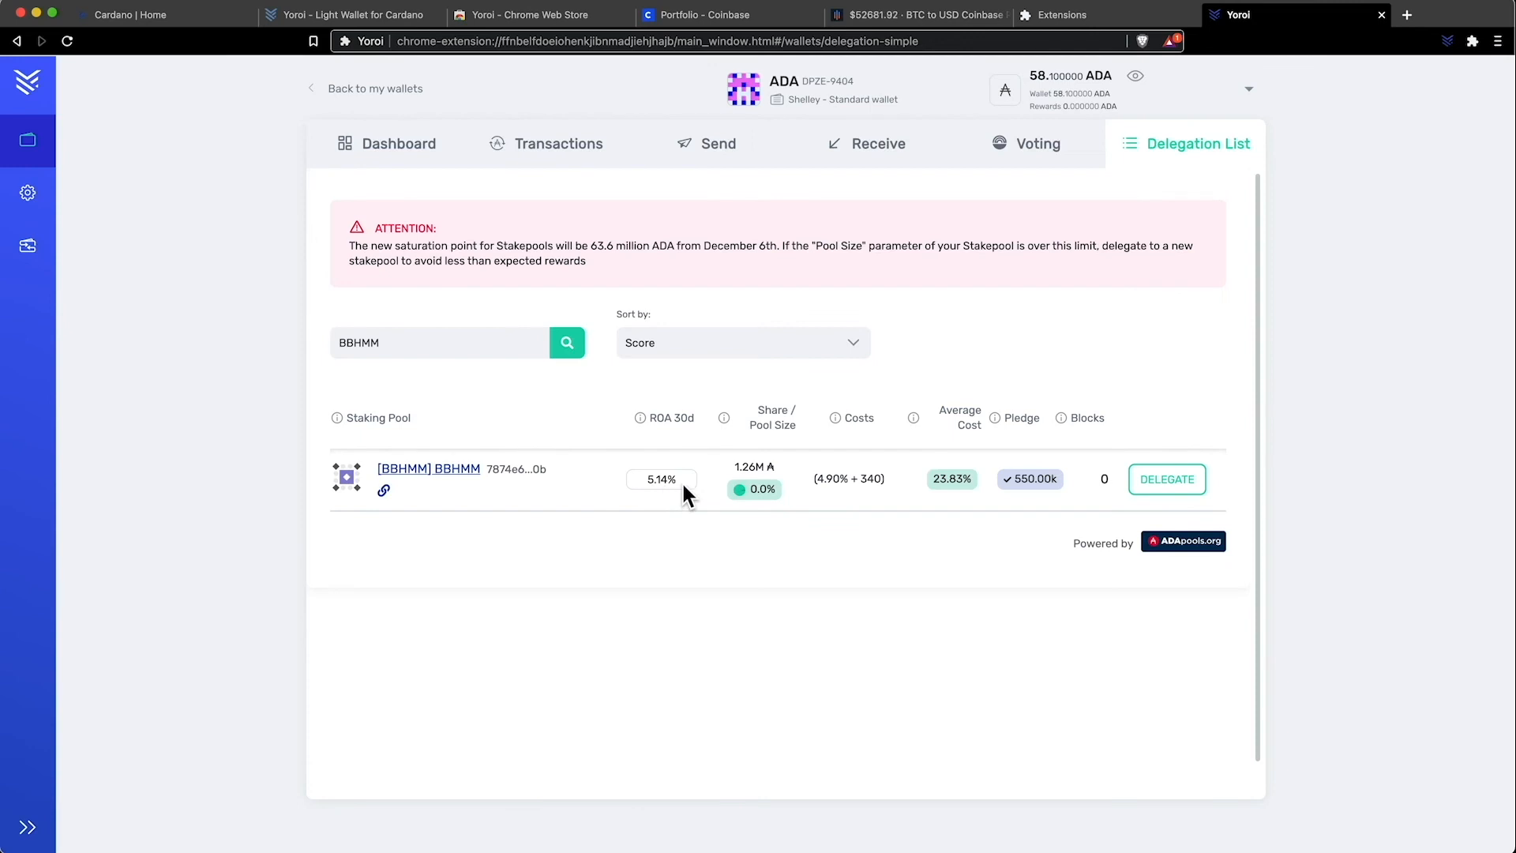
{"action": "left_click", "coordinate": [1161, 483]}
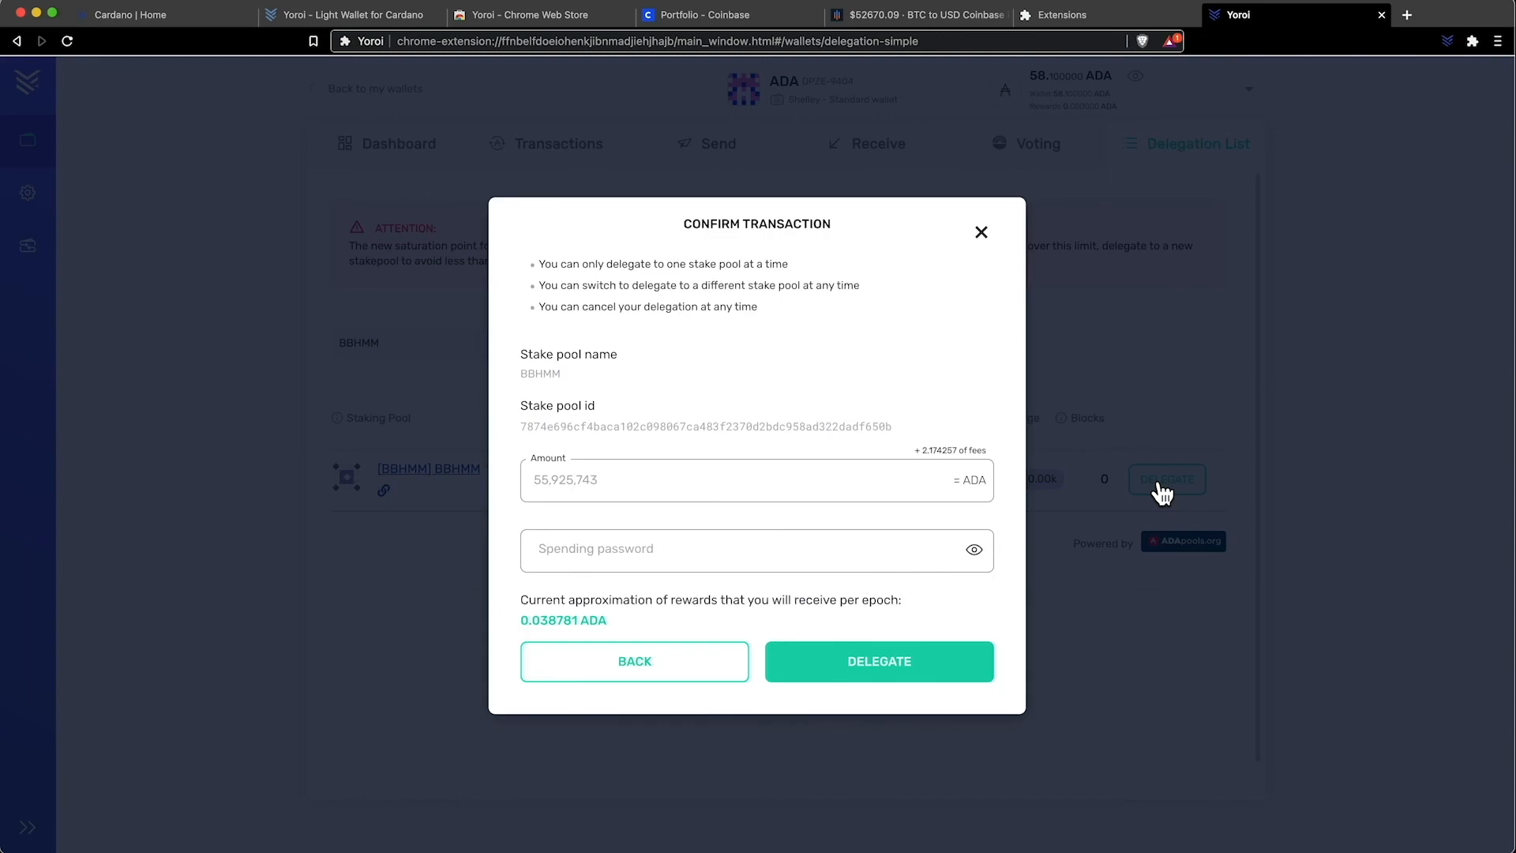
Confirm the BBHMM delegation transaction with the wallet's spending password.
{"action": "left_click_drag", "start_coordinate": [919, 452], "coordinate": [950, 452]}
{"action": "left_click", "coordinate": [910, 451]}
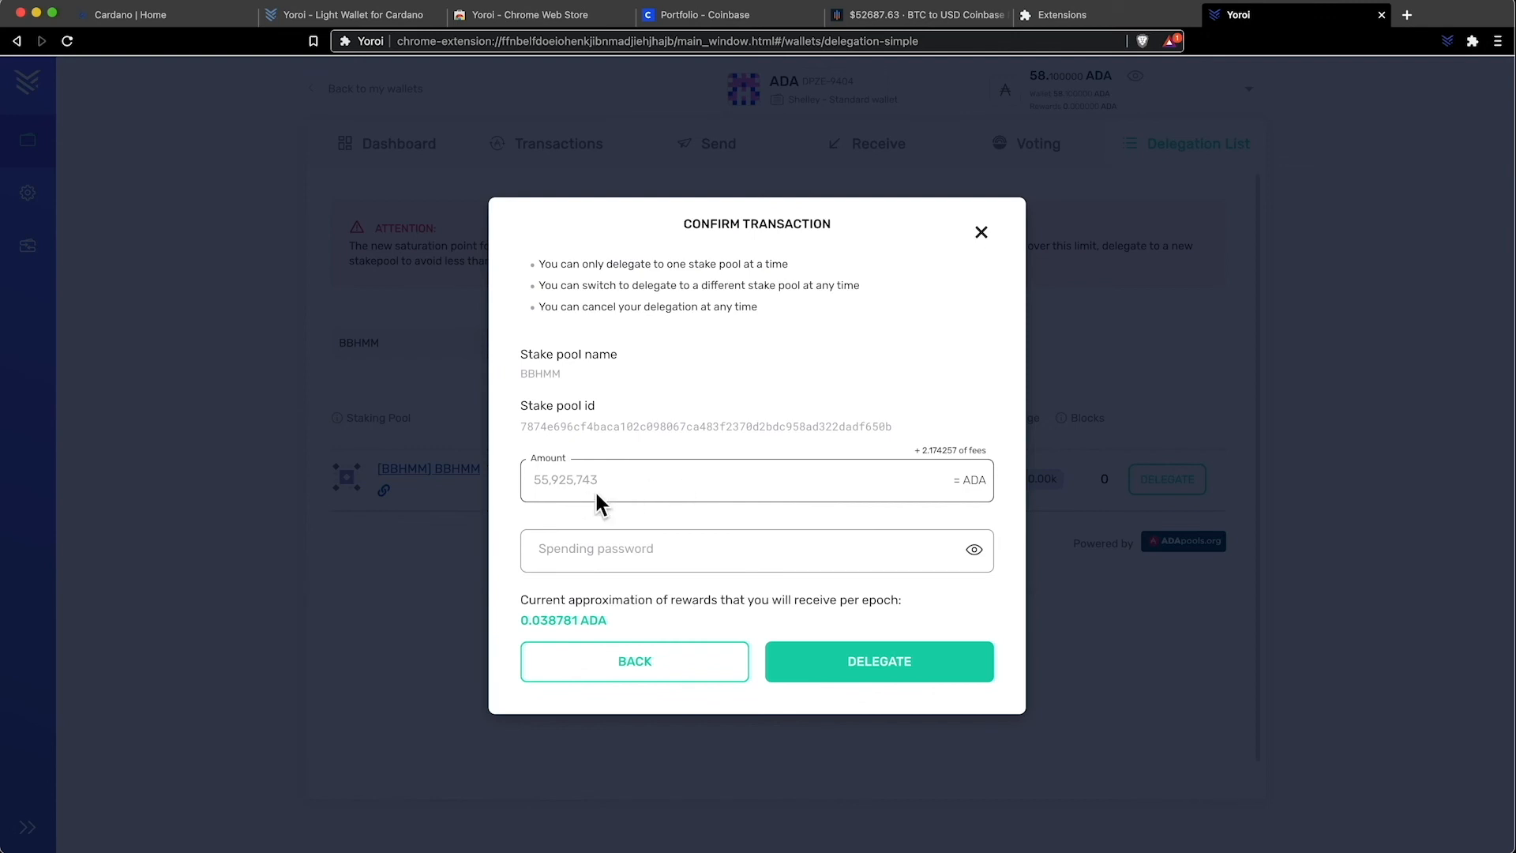
{"action": "left_click", "coordinate": [595, 548]}
{"action": "type", "text": "•••••••••••"}
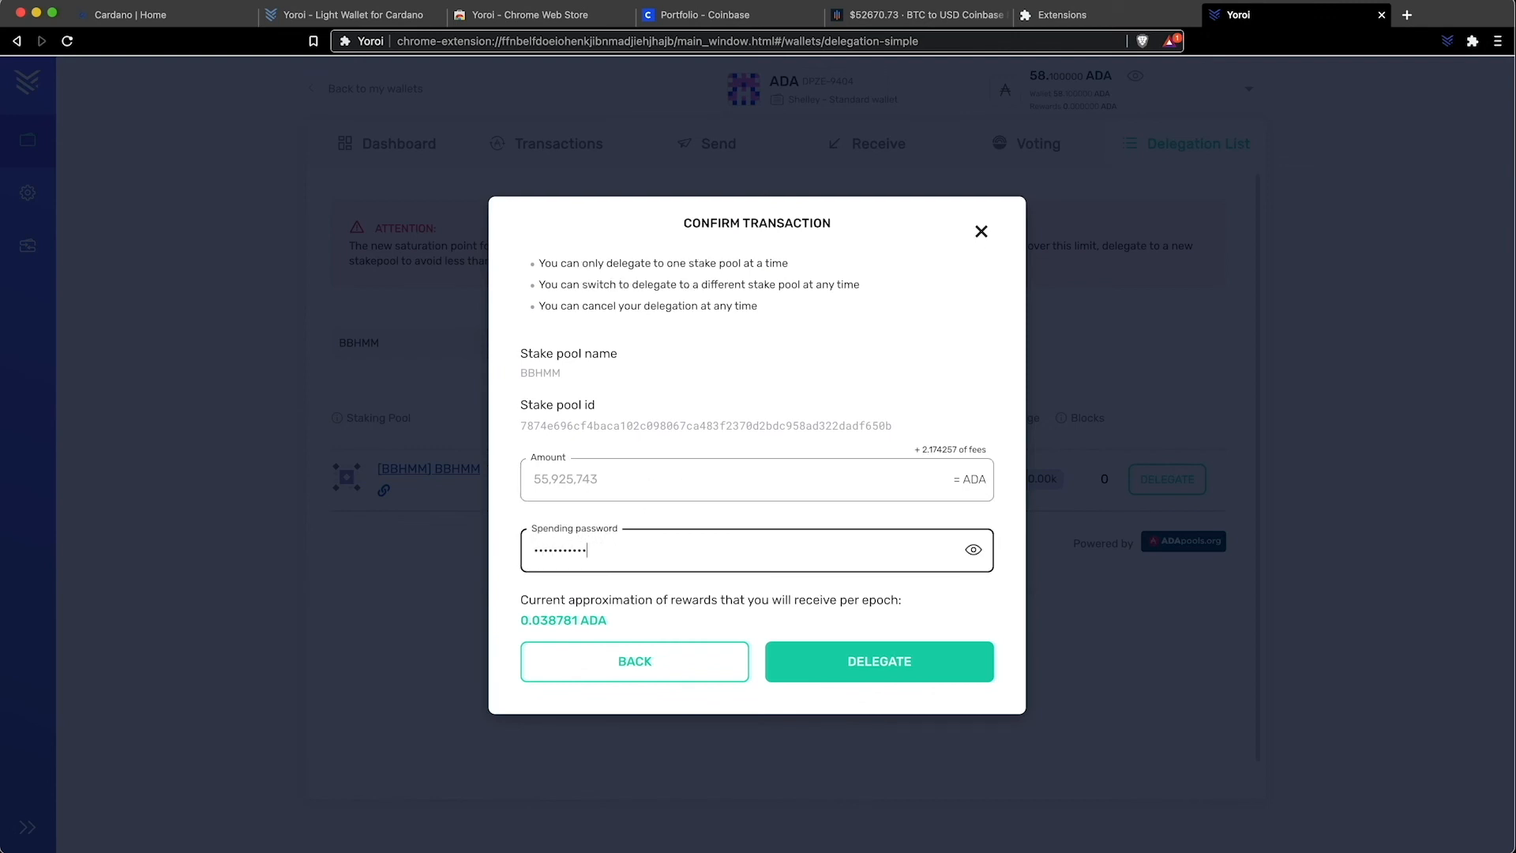
{"action": "type", "text": "•"}
{"action": "left_click", "coordinate": [885, 662]}
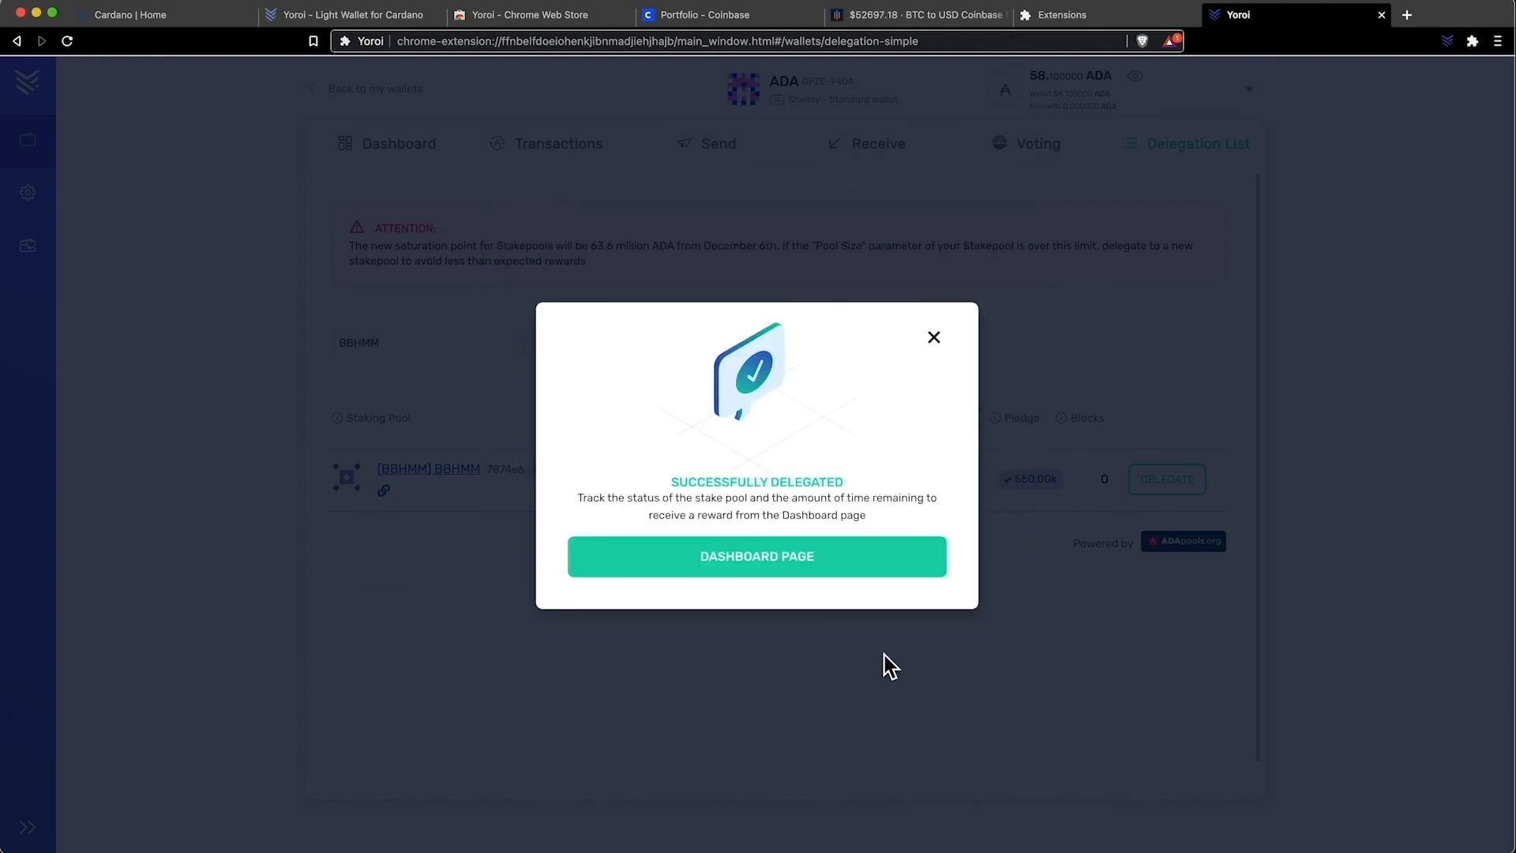
Search the stake pools for bbhmm to verify BBHMM is already delegated, with 55.925743 ADA balance.
{"action": "left_click", "coordinate": [799, 558]}
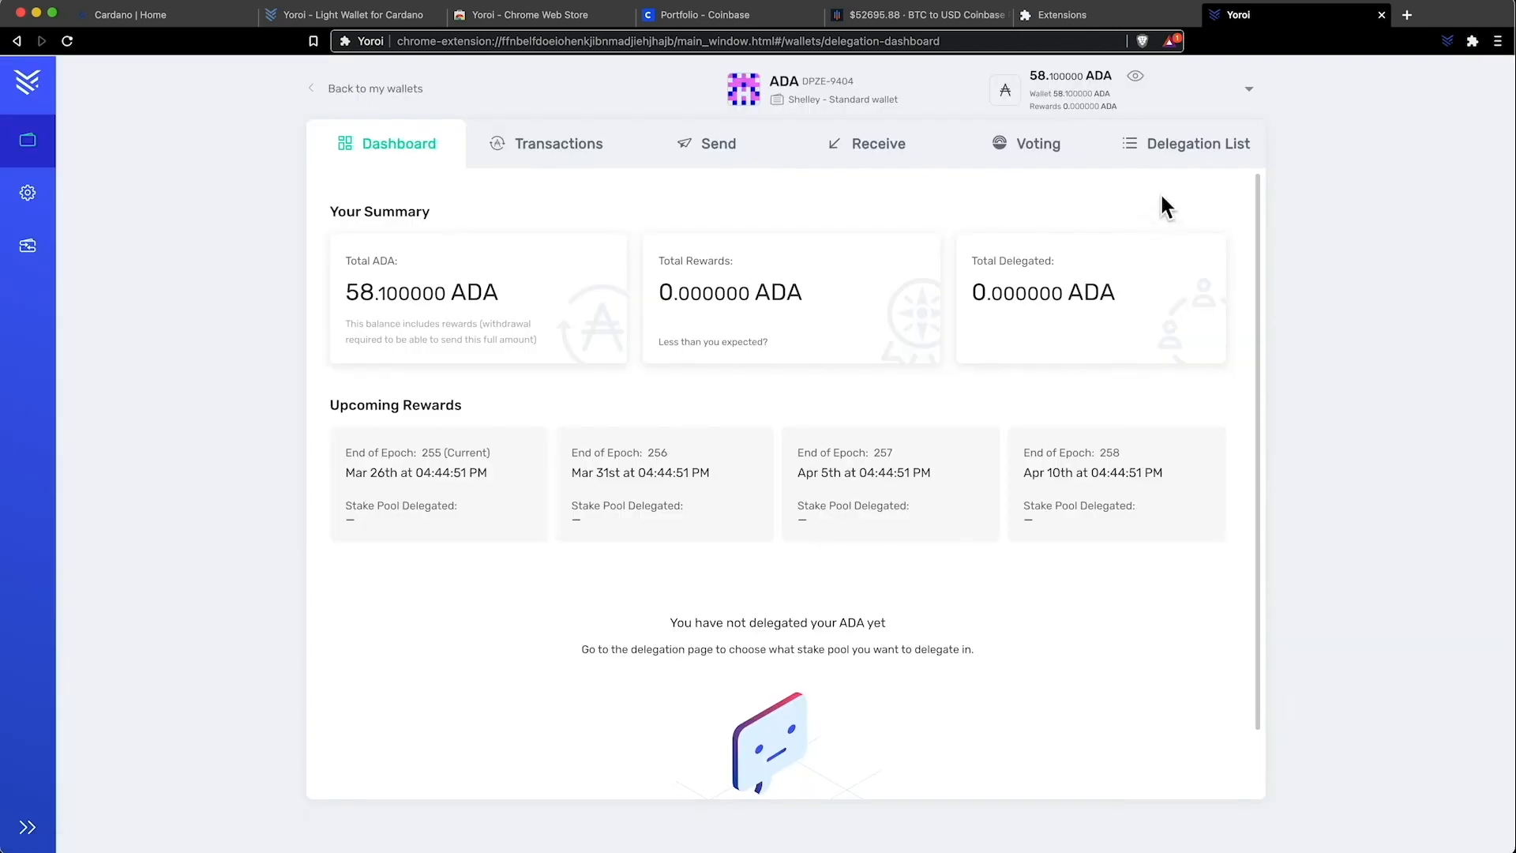
{"action": "left_click", "coordinate": [1143, 150]}
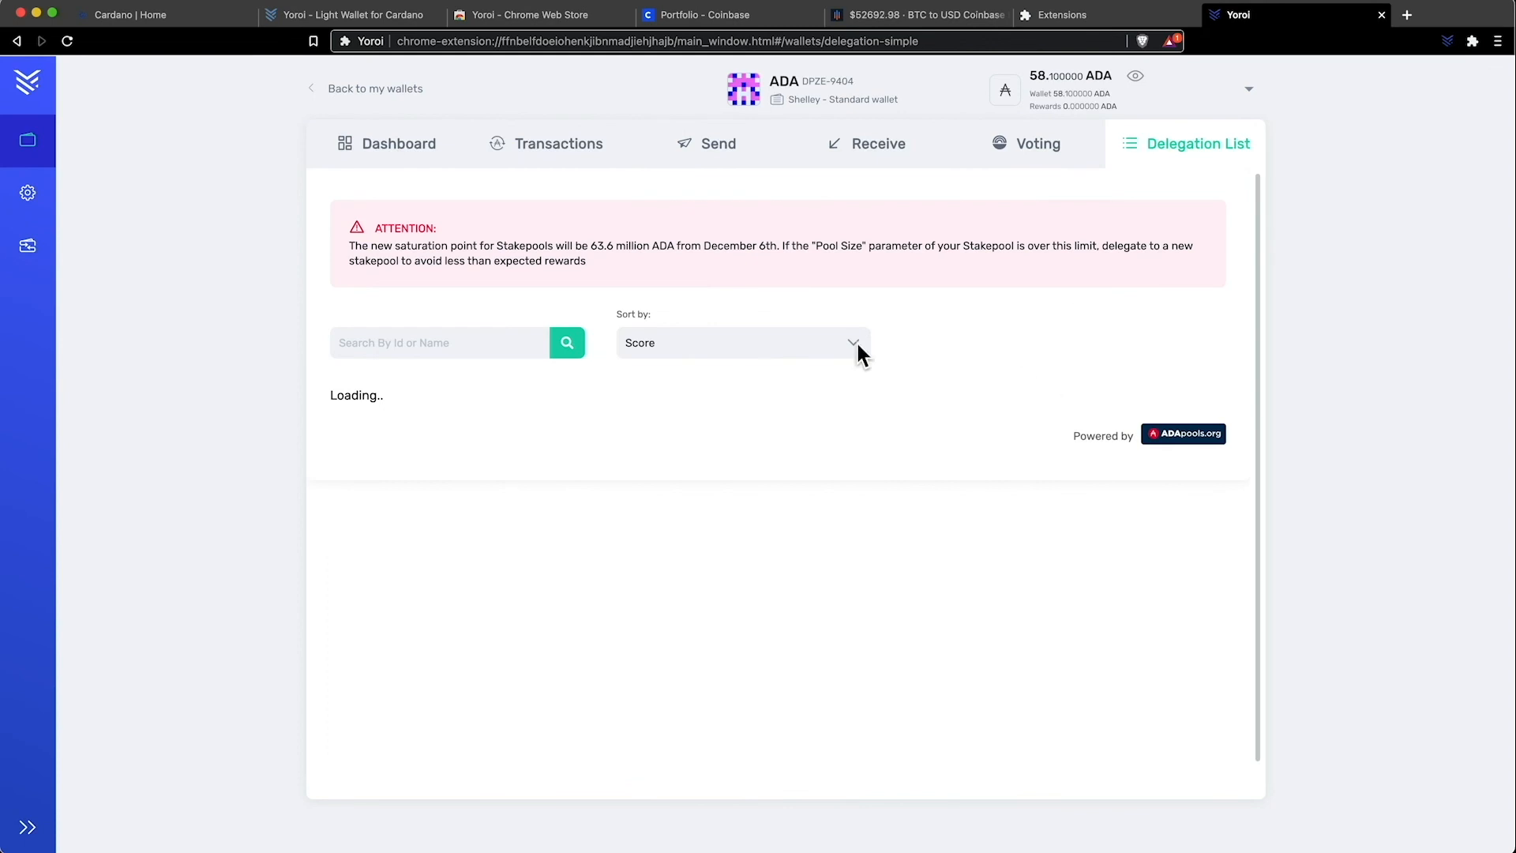
{"action": "left_click", "coordinate": [452, 336]}
{"action": "type", "text": "bbh"}
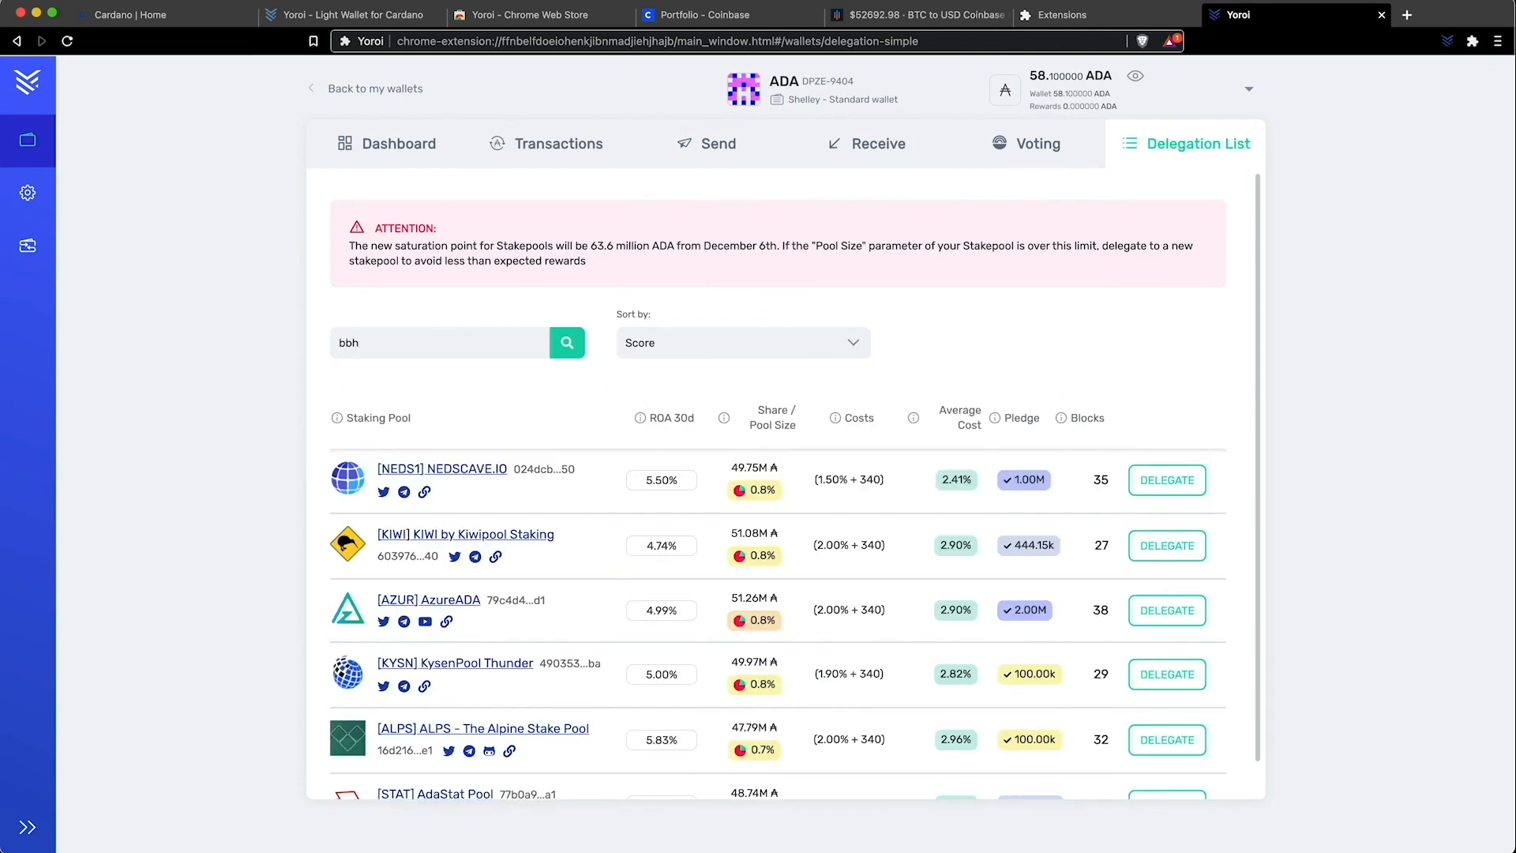
{"action": "type", "text": "mm"}
{"action": "left_click", "coordinate": [566, 343]}
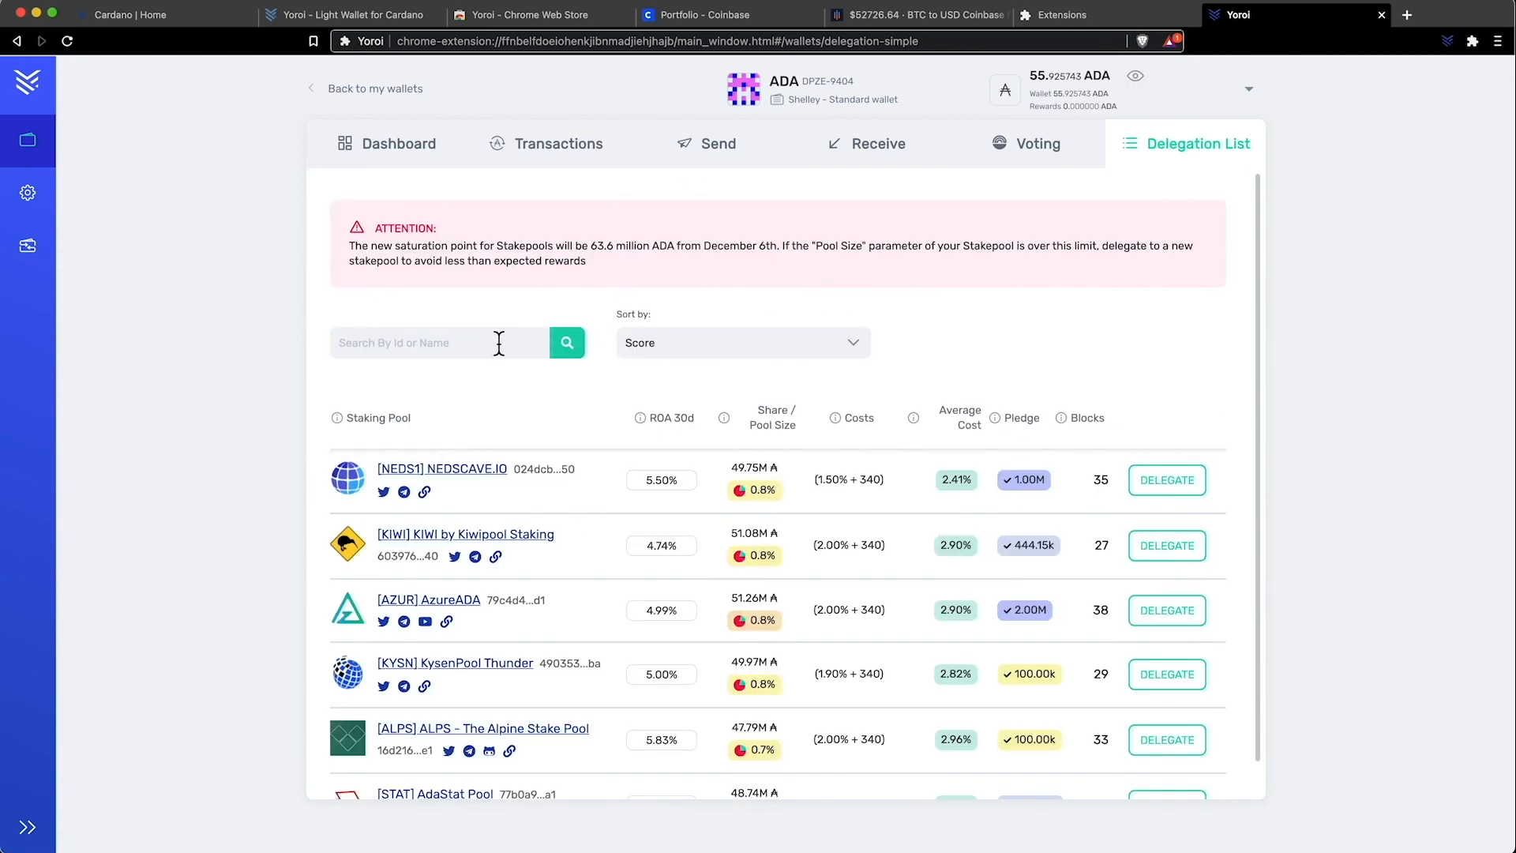
{"action": "type", "text": "bbhmm"}
{"action": "left_click", "coordinate": [564, 344]}
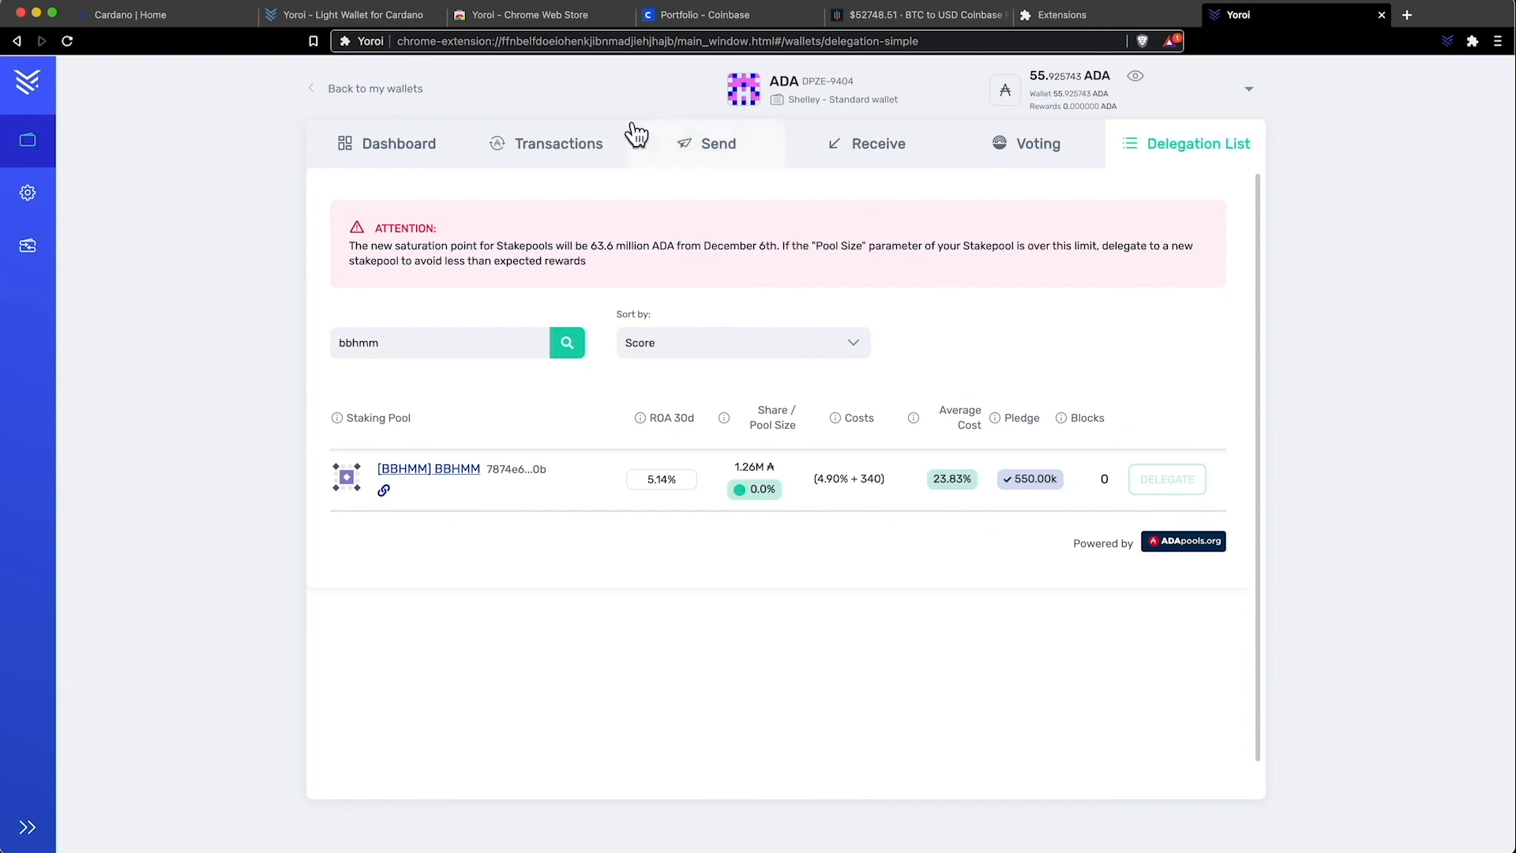
{"action": "left_click", "coordinate": [443, 149]}
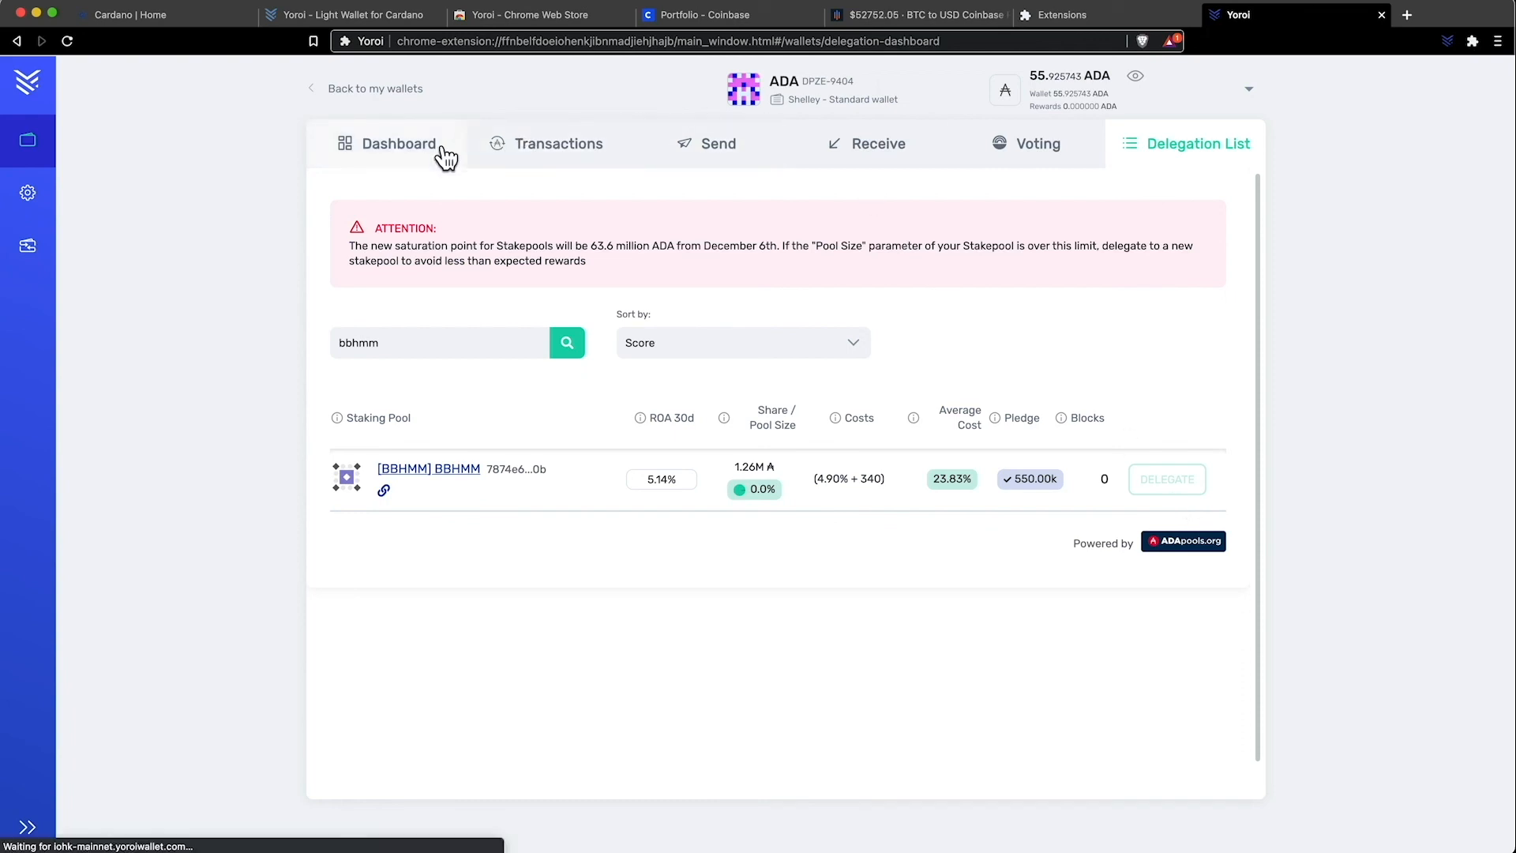
Scroll the dashboard to review 55.925743 ADA delegated to BBHMM and rewards for epochs 258–261.
{"action": "scroll", "coordinate": [694, 458], "scroll_direction": "down", "scroll_amount": 1}
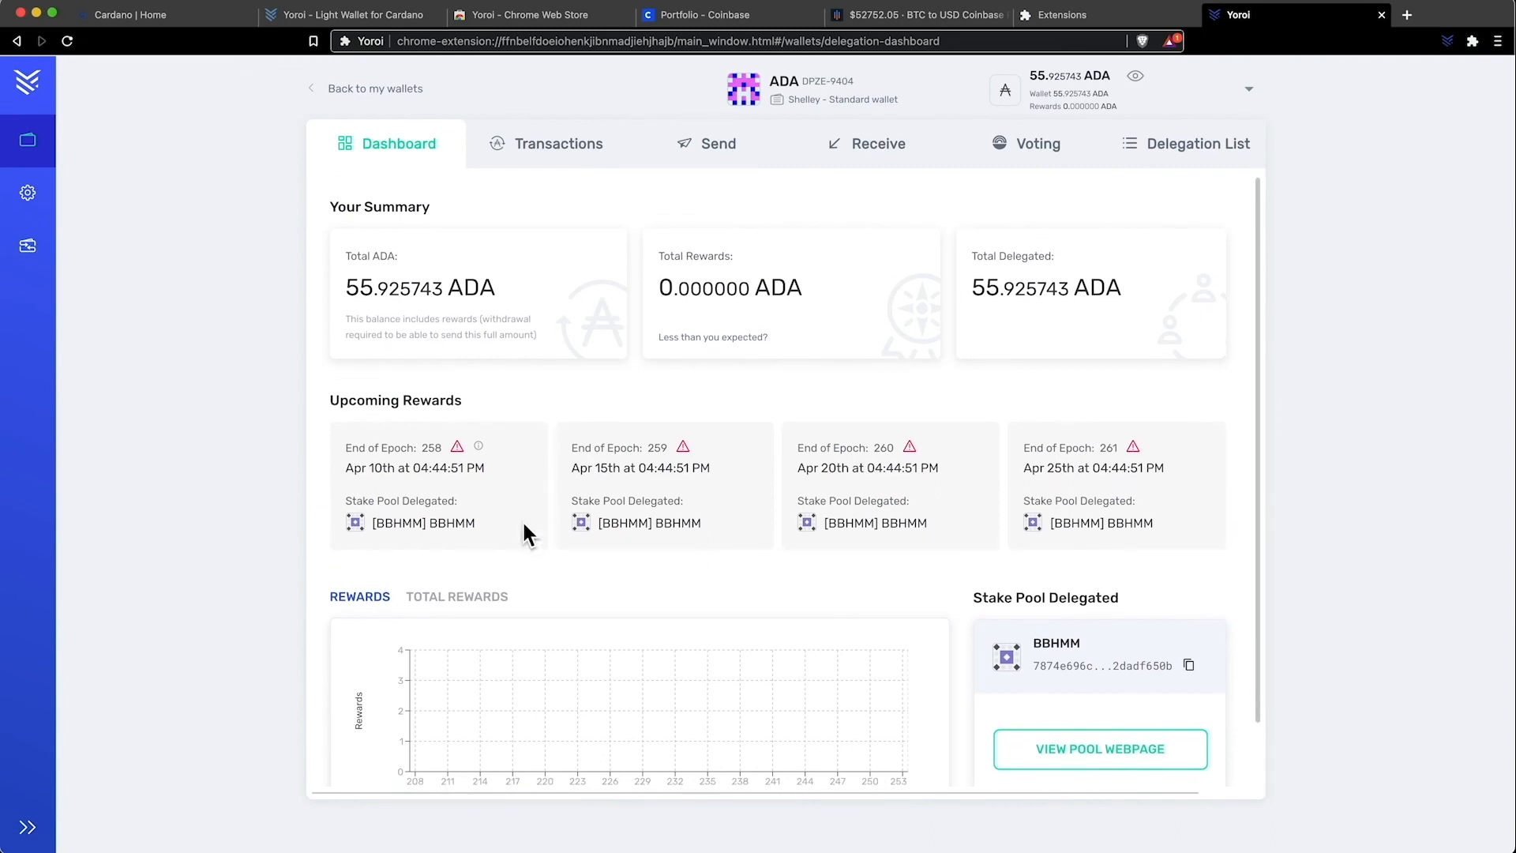
{"action": "scroll", "coordinate": [532, 552], "scroll_direction": "down", "scroll_amount": 2}
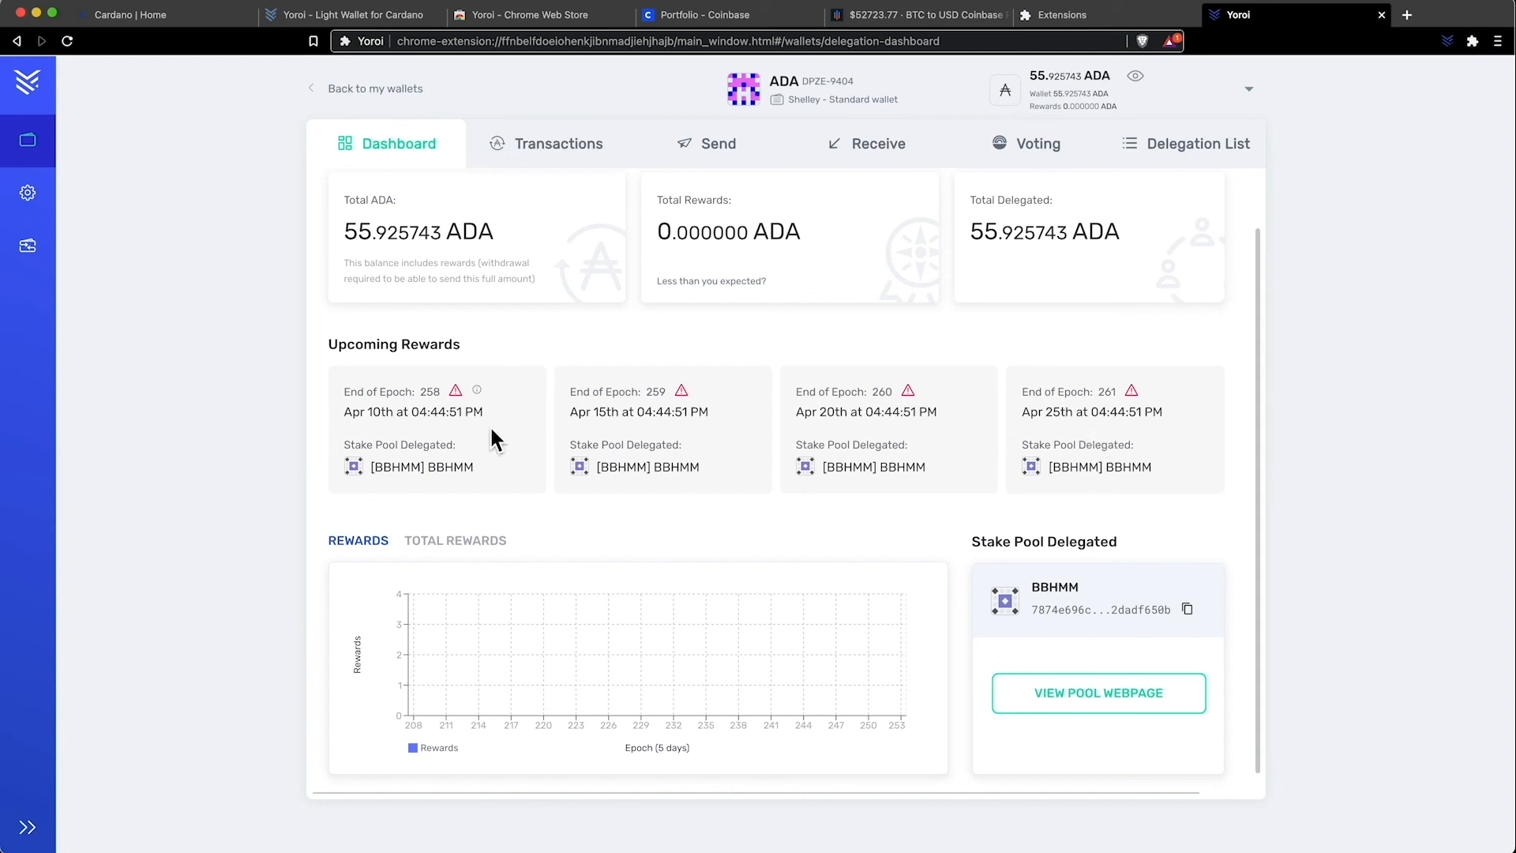
{"action": "mouse_move", "coordinate": [765, 702]}
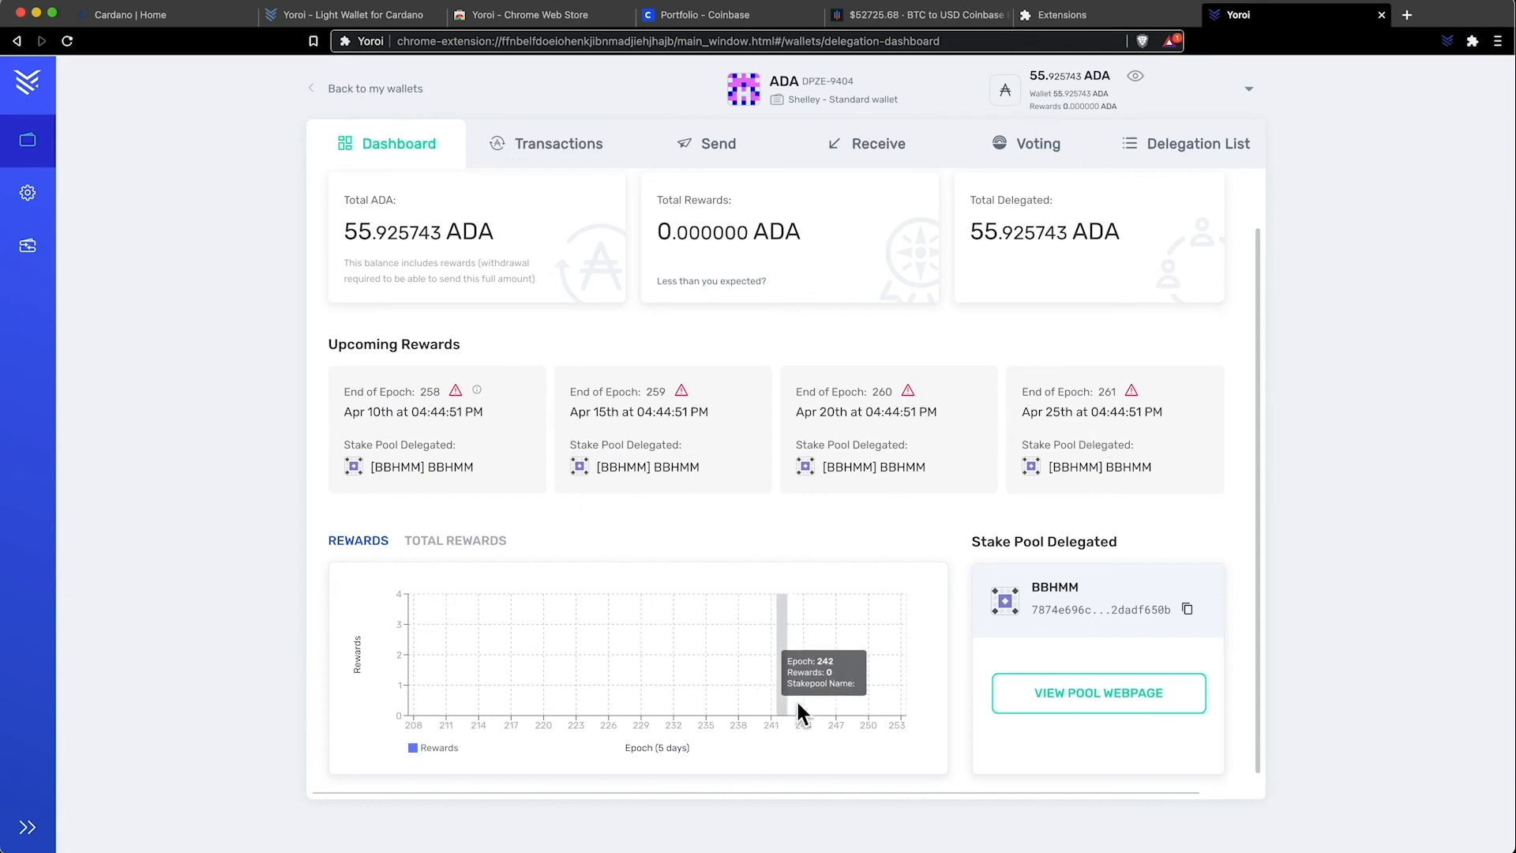